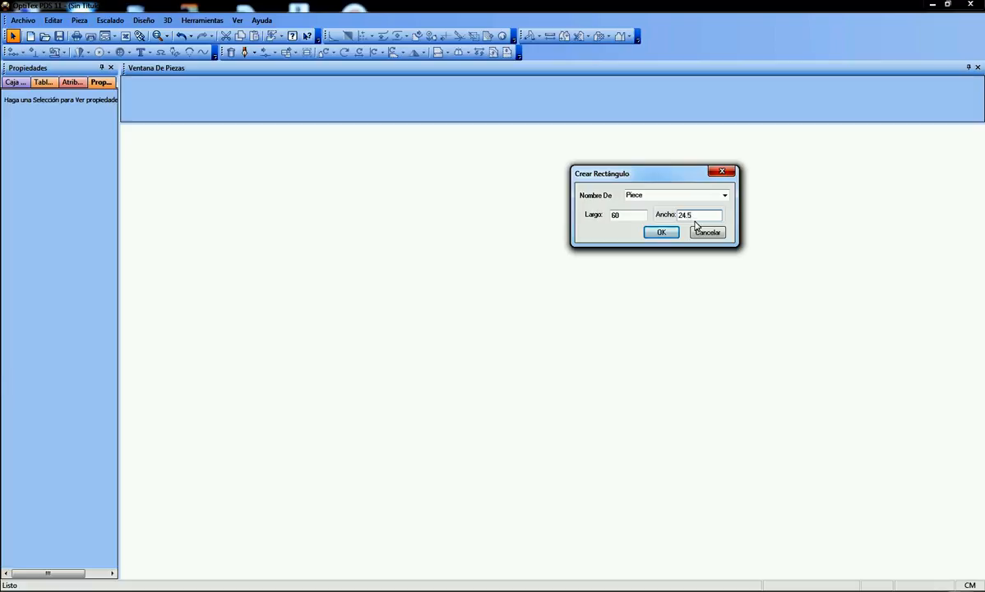
Create a rectangular piece 58 cm long and 24.5 cm wide, and turn it upright by its grain line
double_click(617, 215)
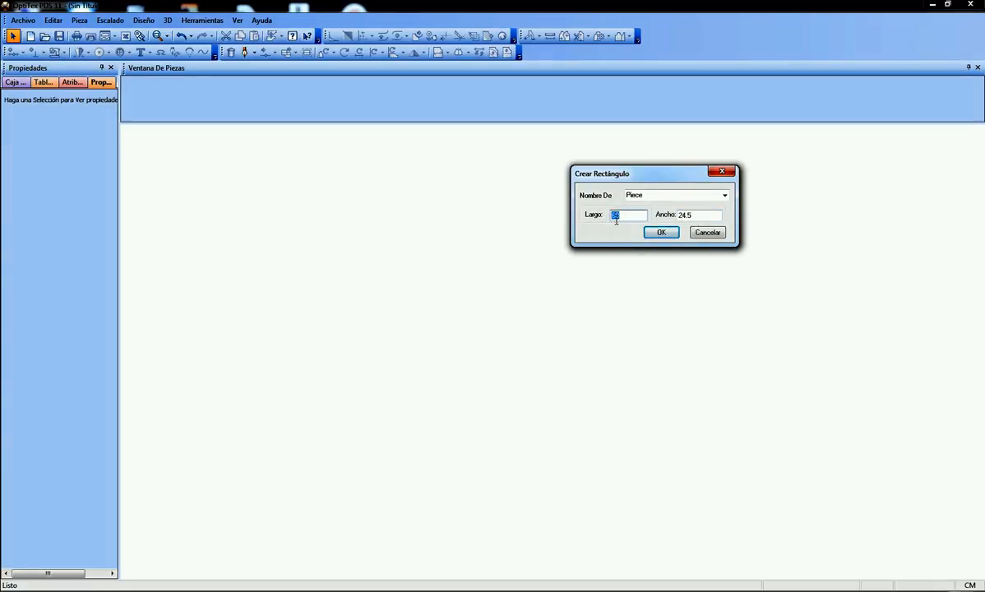
text(58)
click(663, 233)
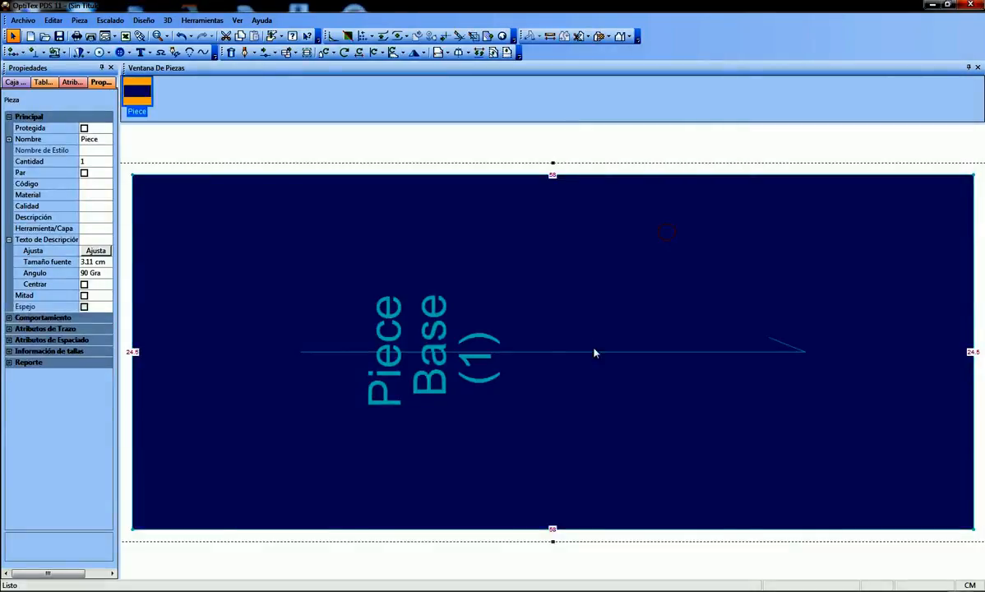
scroll(559, 362, down, 3)
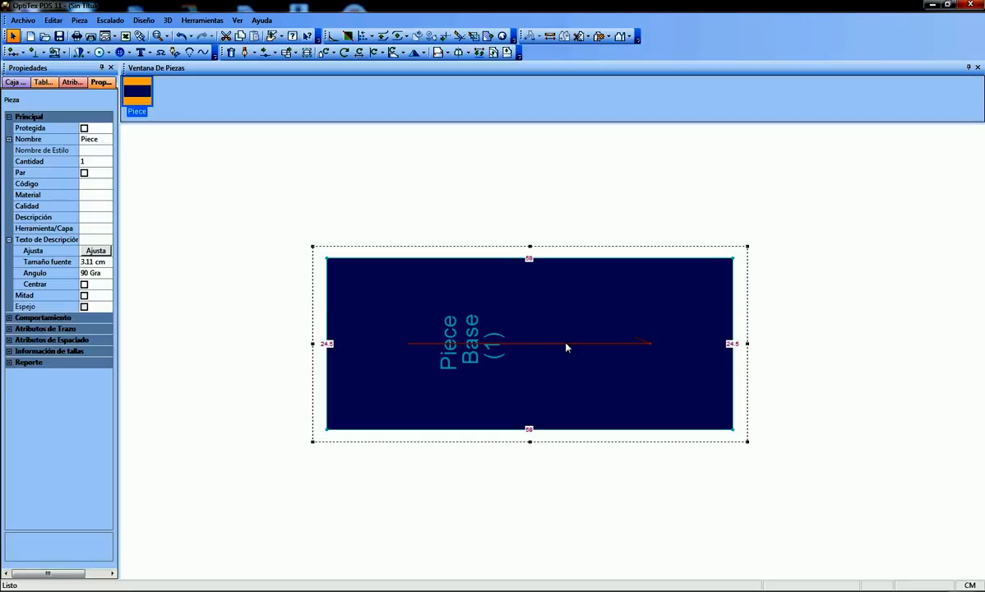
double_click(565, 344)
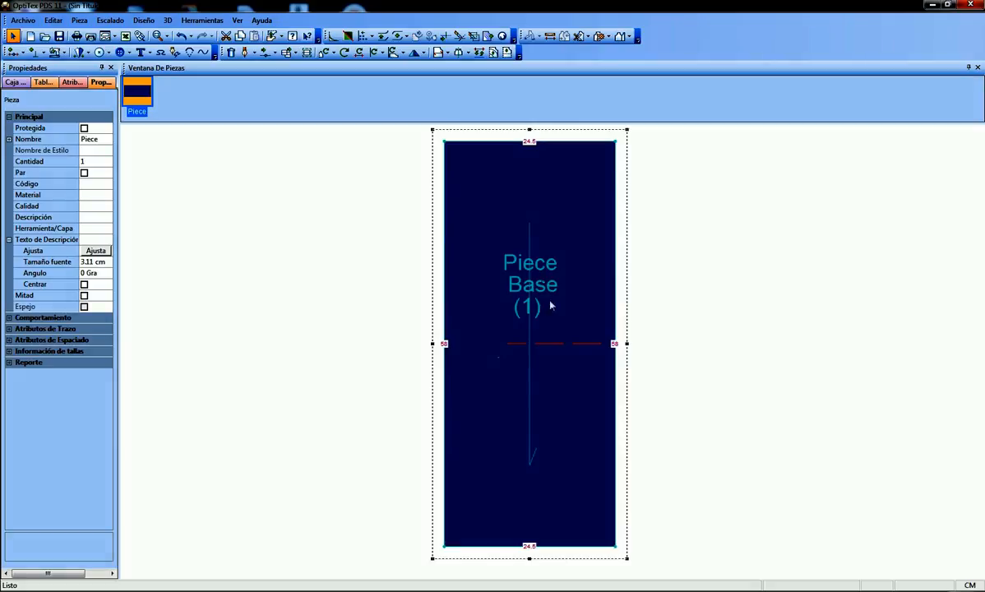
scroll(554, 333, down, 1)
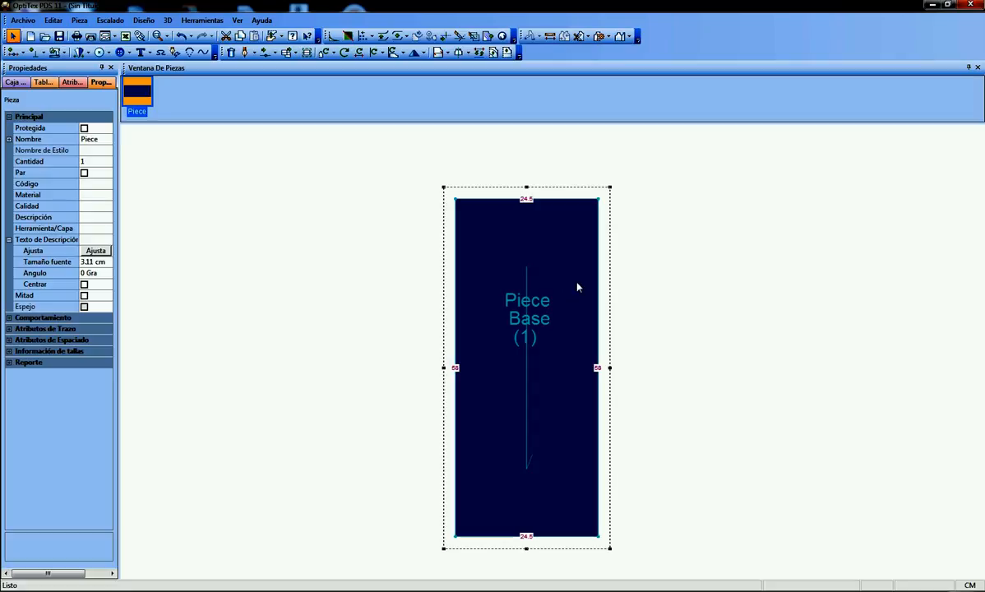
Create an internal line parallel to the piece's upper edge at a distance of 20.5 cm, with contour and connection points
key(p)
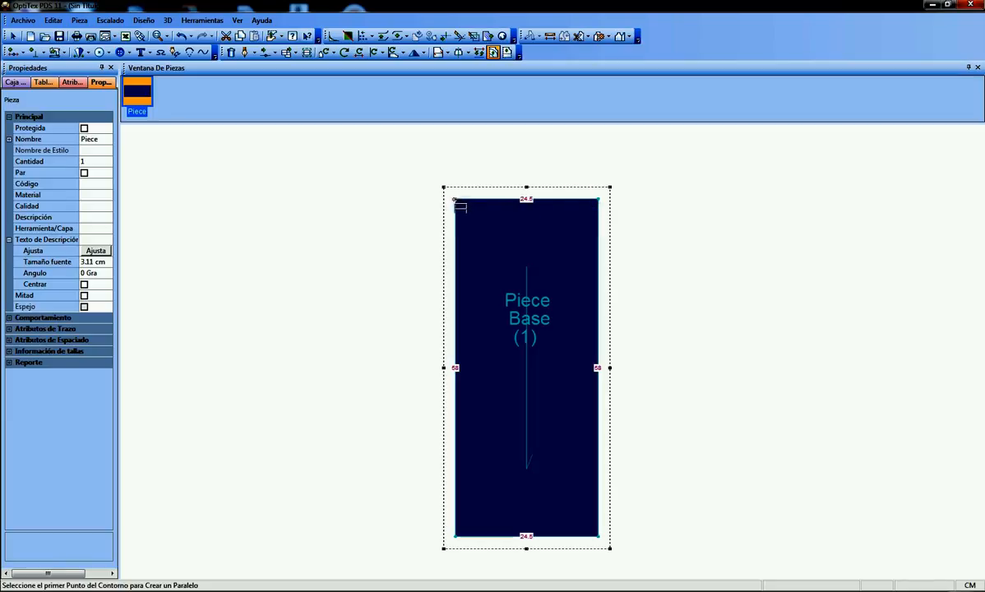
click(455, 199)
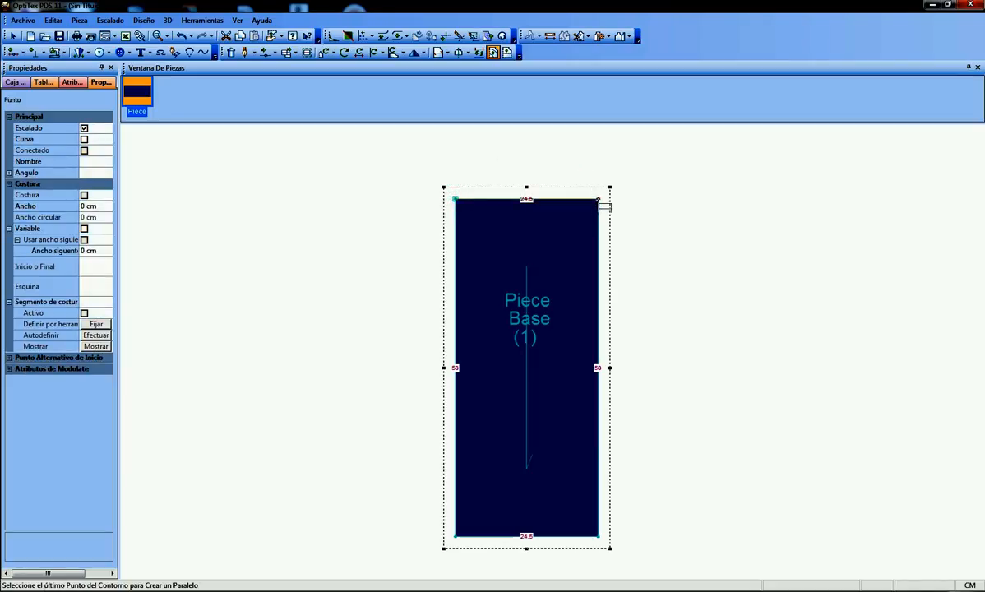
click(600, 202)
drag(728, 239, 754, 182)
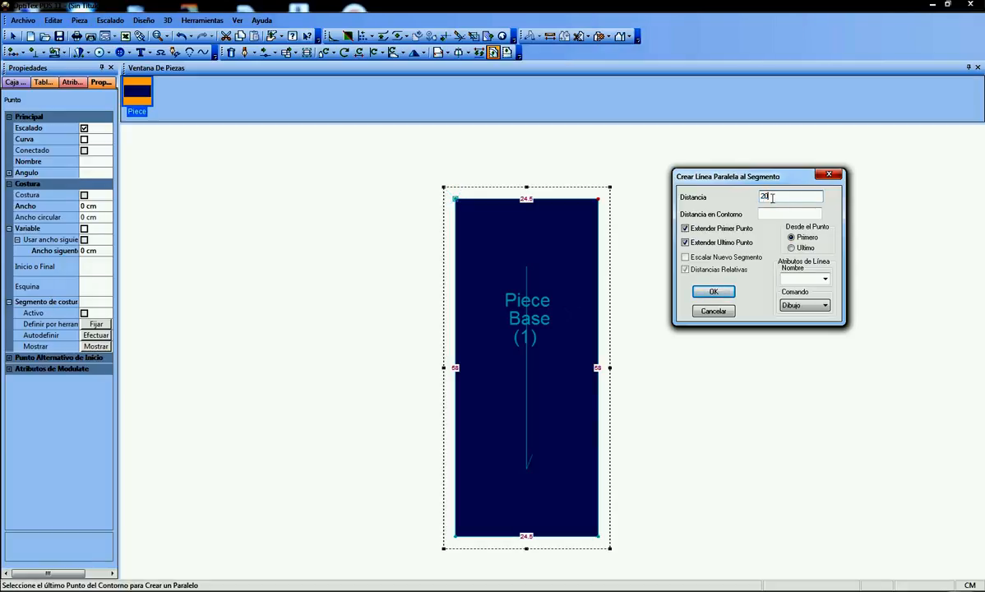
click(707, 295)
click(515, 327)
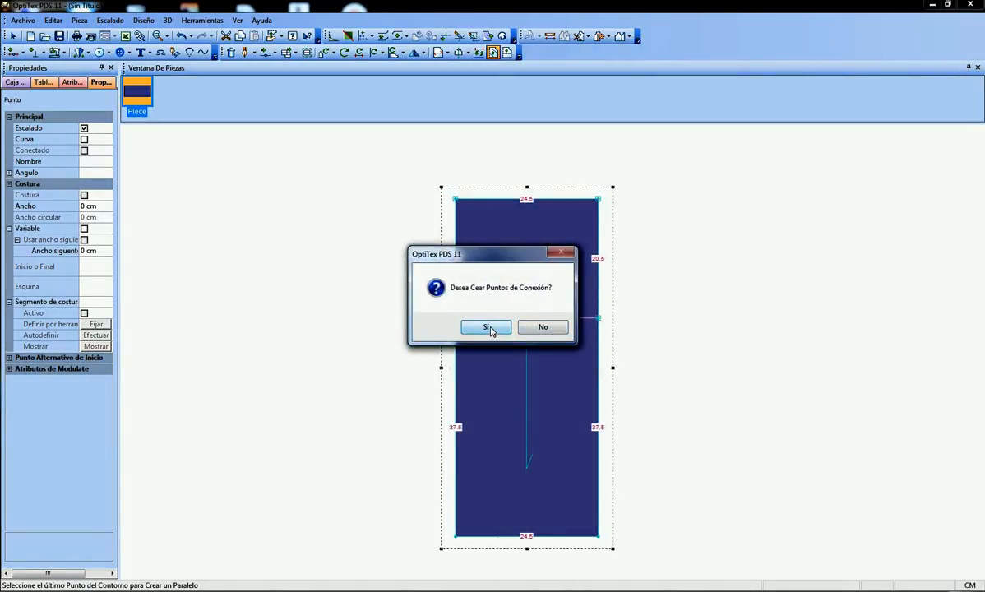
click(490, 326)
scroll(586, 328, up, 1)
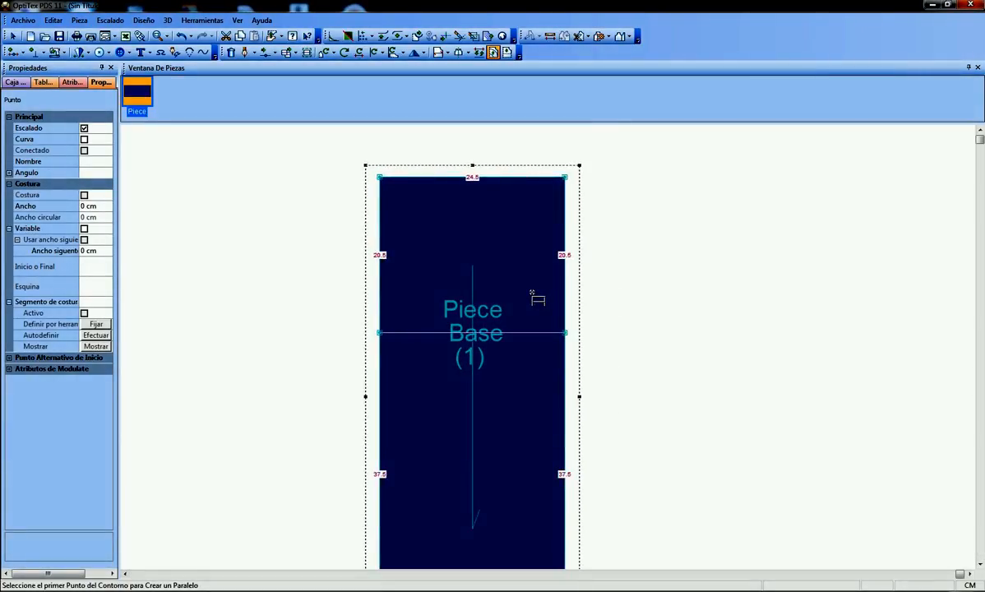
scroll(546, 324, down, 1)
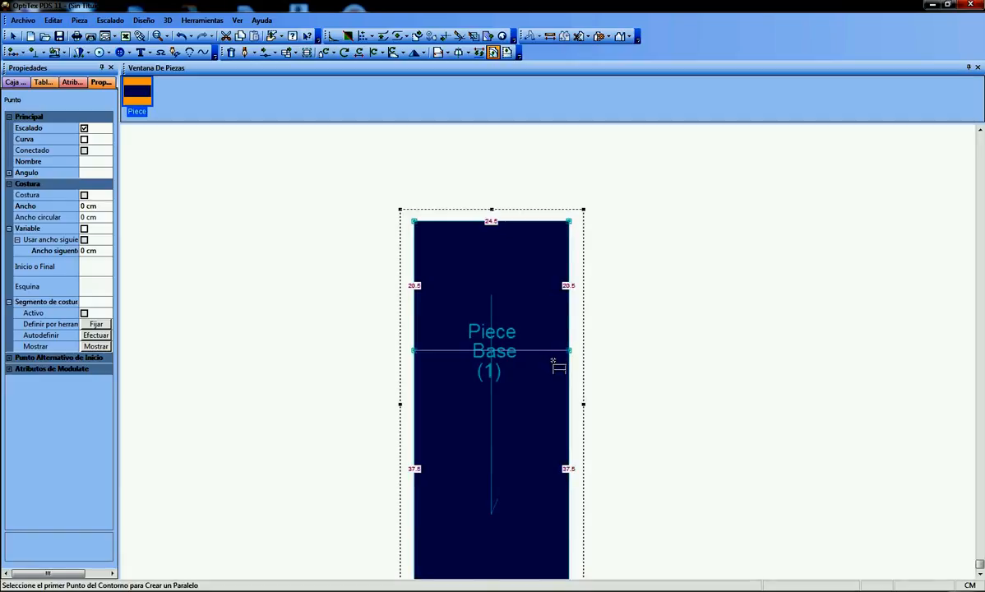
scroll(555, 354, down, 1)
right_click(606, 303)
click(634, 303)
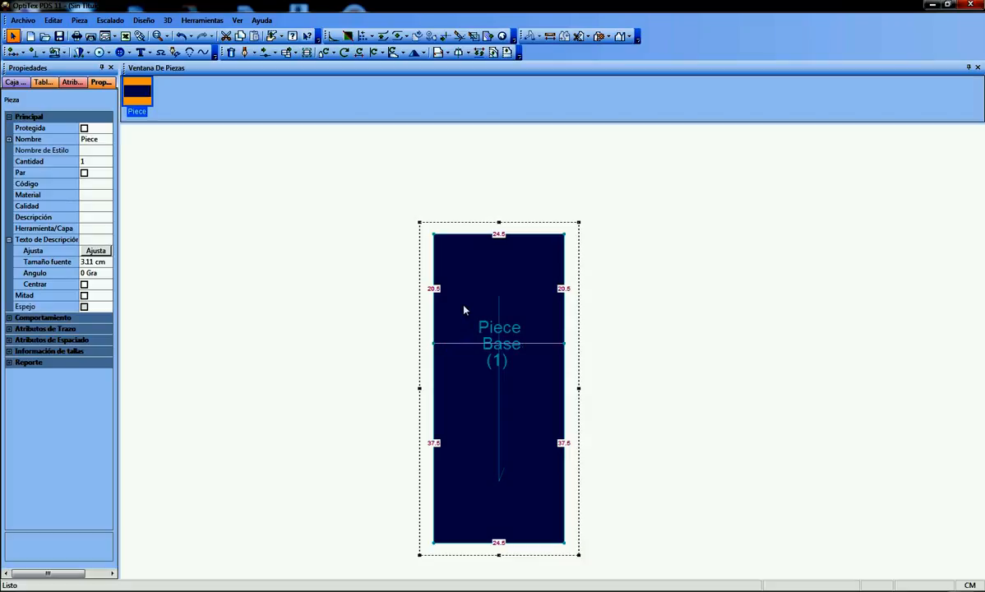
Duplicate the rectangular piece and place the copy beside the original on its right
drag(464, 310, 349, 293)
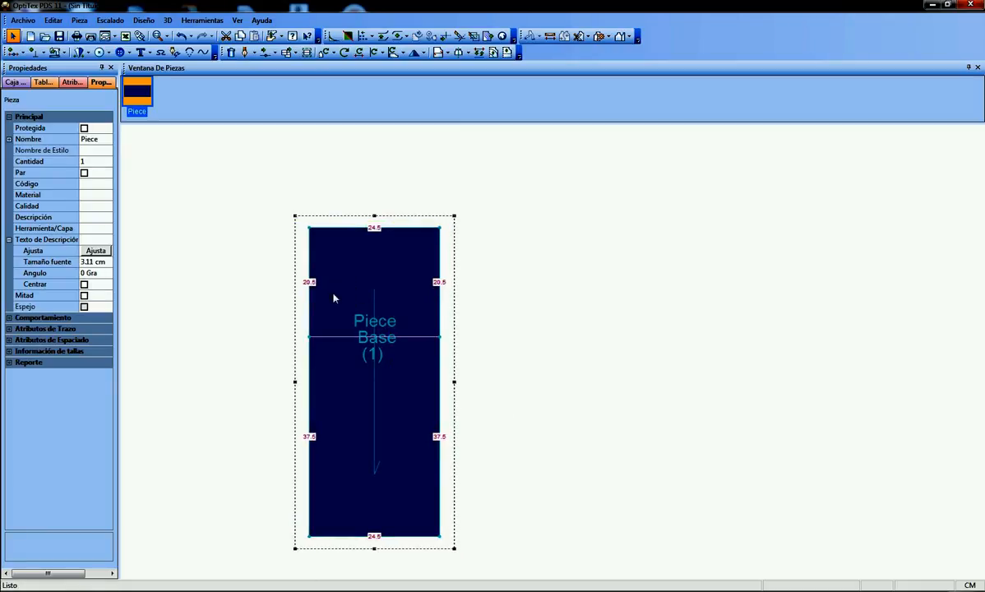
key(ctrl+c)
key(ctrl+v)
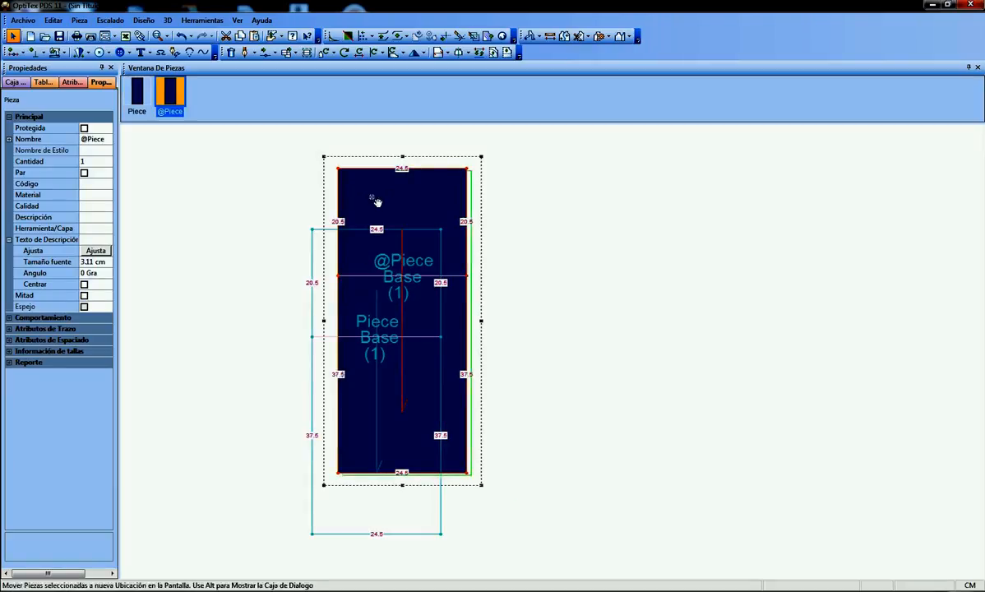
drag(376, 200, 497, 265)
Delete the internal horizontal line and its two side contour points from the copied piece
click(495, 343)
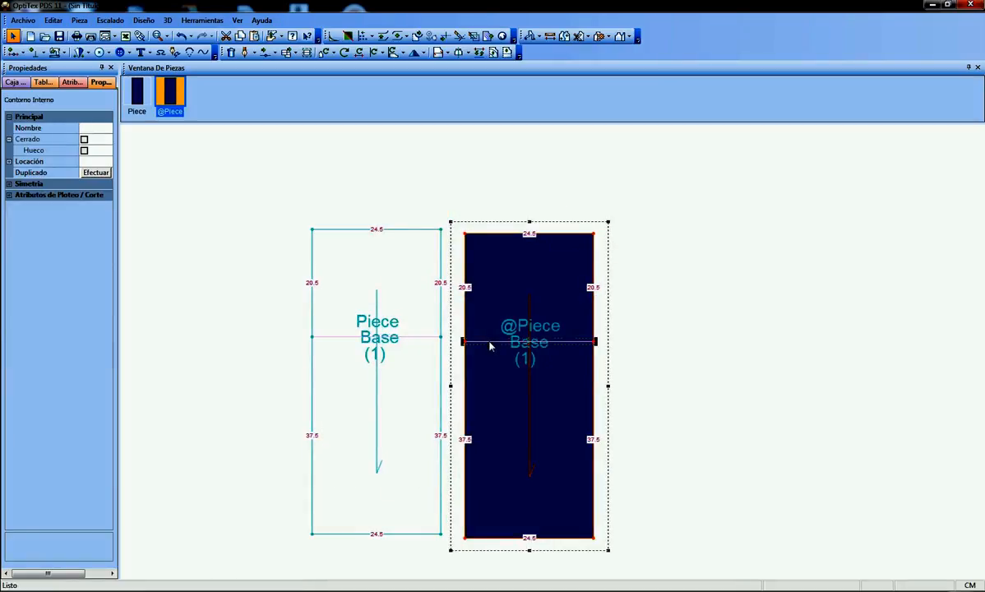
key(Delete)
click(463, 342)
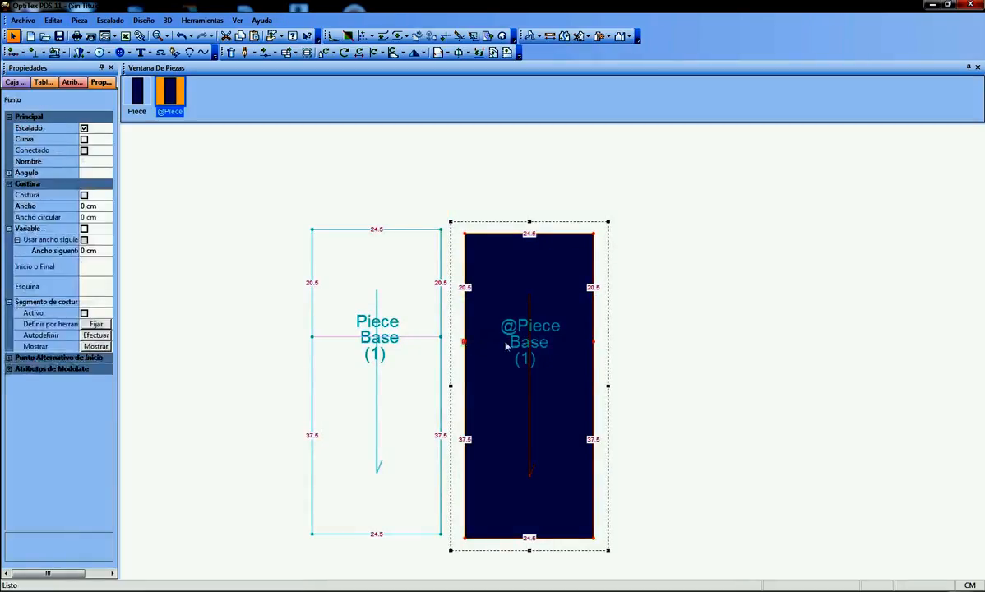
key(Delete)
click(593, 342)
key(Delete)
click(652, 347)
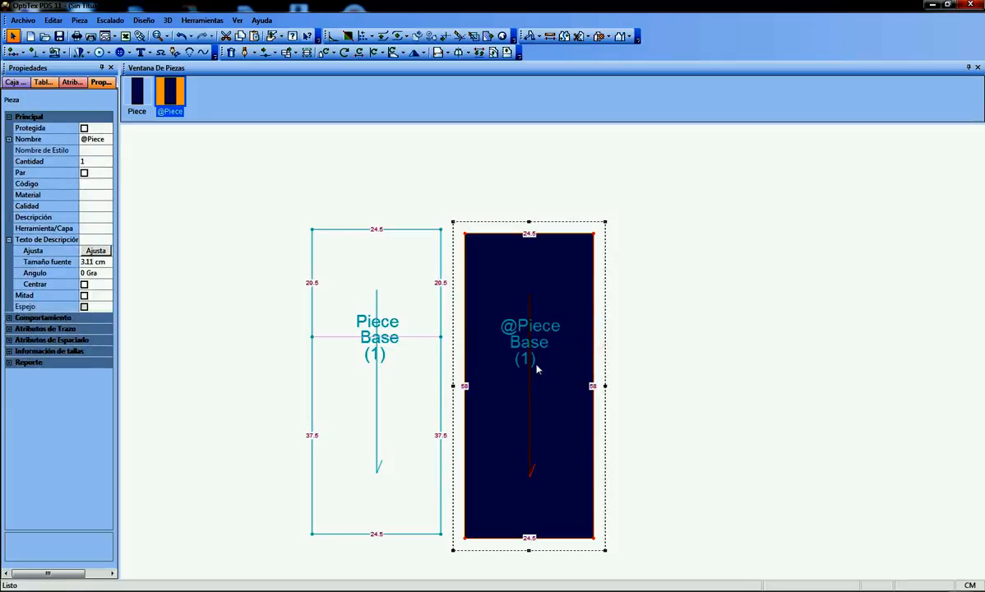
Create two lines parallel to the copy's upper edge at relative distances of 16.5 and 4 cm, with contour and connection points
scroll(527, 360, down, 1)
scroll(555, 356, up, 1)
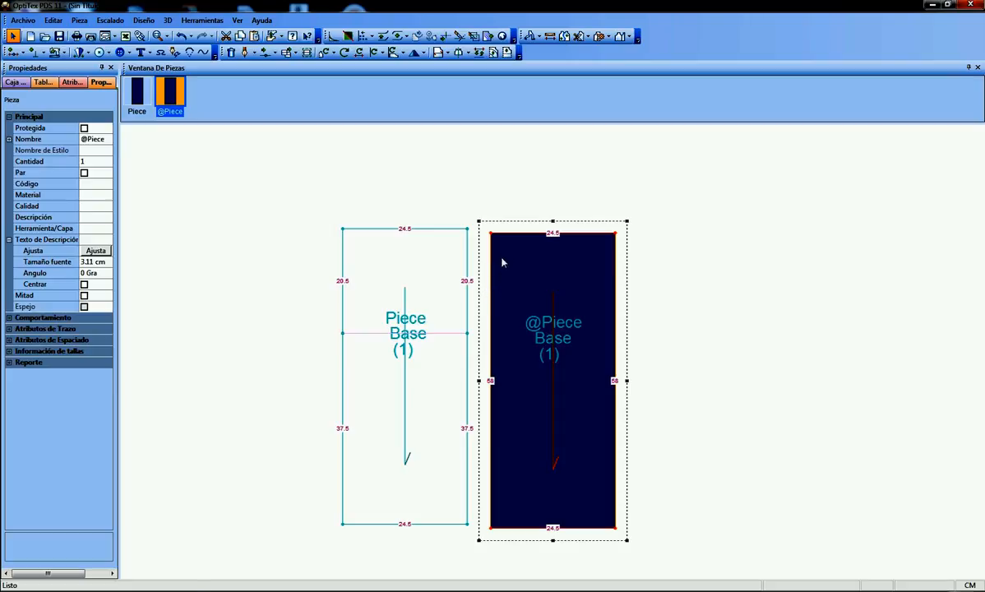
key(e)
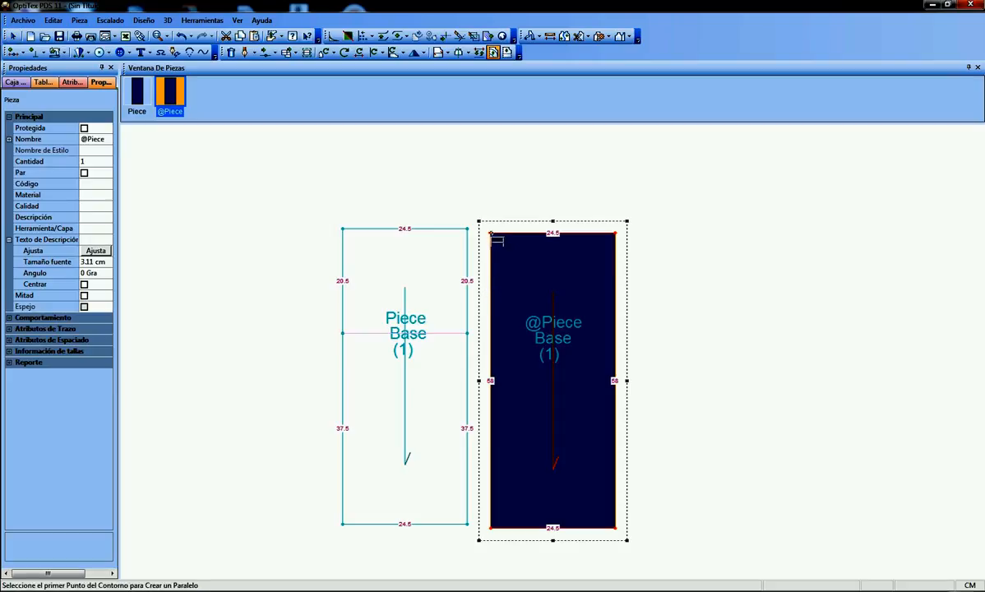
click(491, 233)
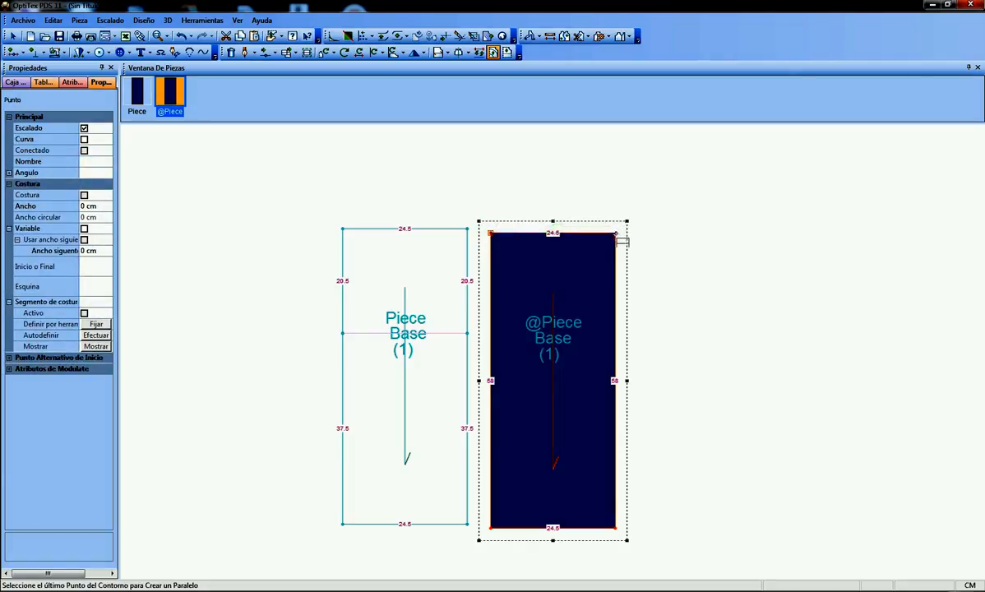
click(616, 234)
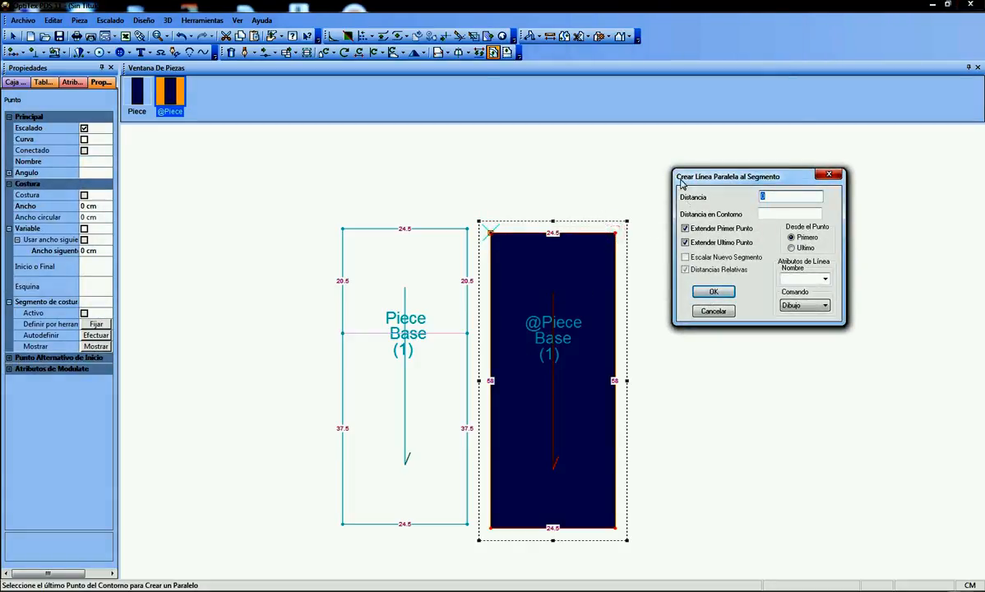
mouse_move(677, 176)
mouse_down()
mouse_move(694, 177)
mouse_move(684, 178)
mouse_up()
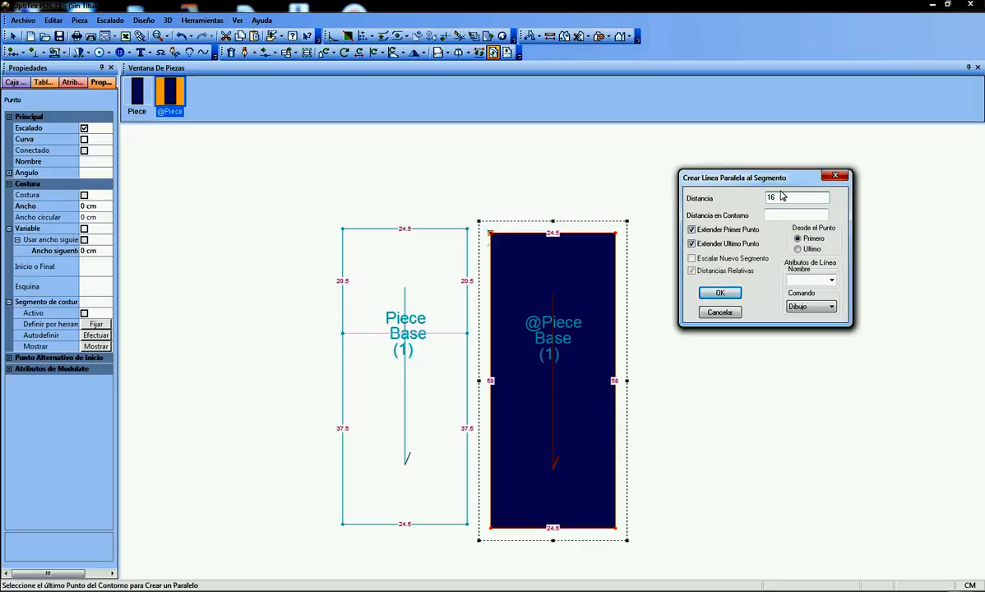
text(.5,4)
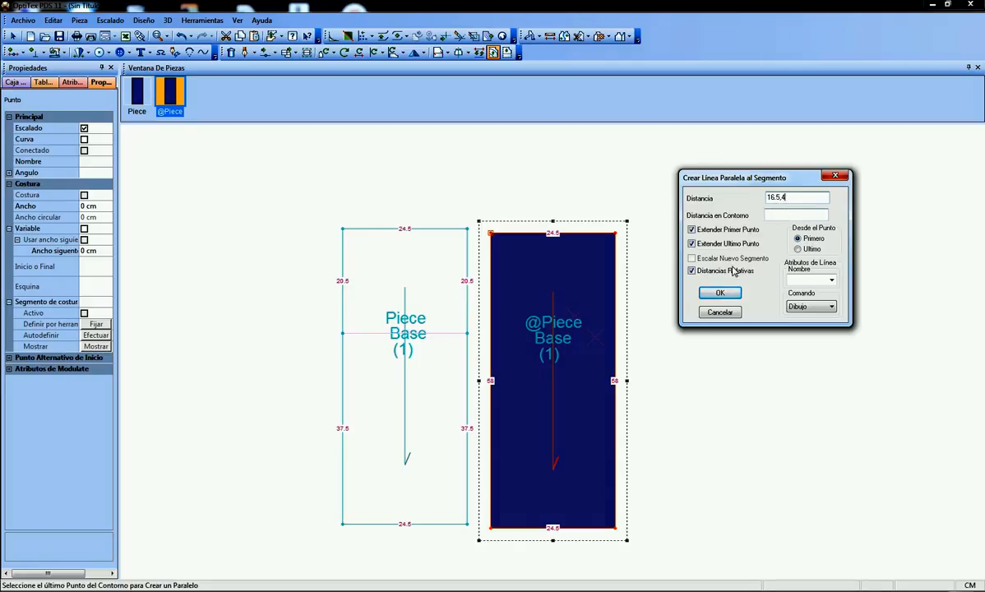
click(720, 293)
click(517, 327)
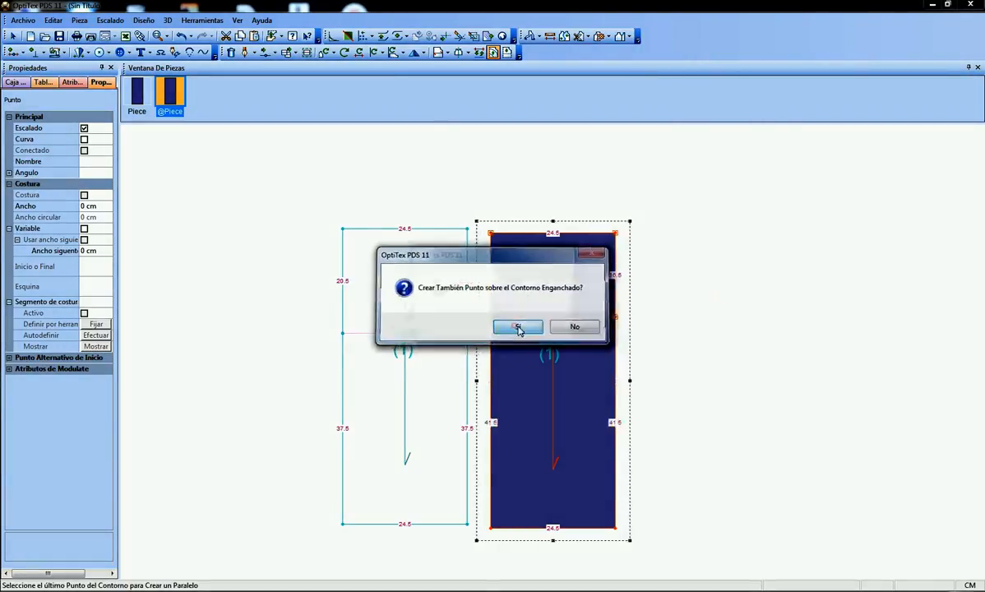
click(497, 327)
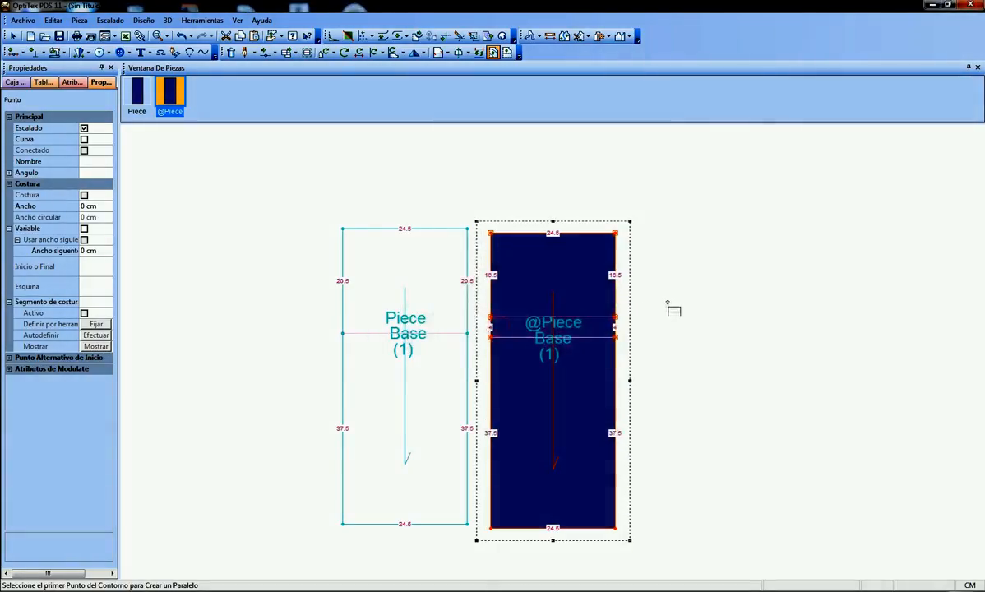
right_click(691, 270)
click(724, 277)
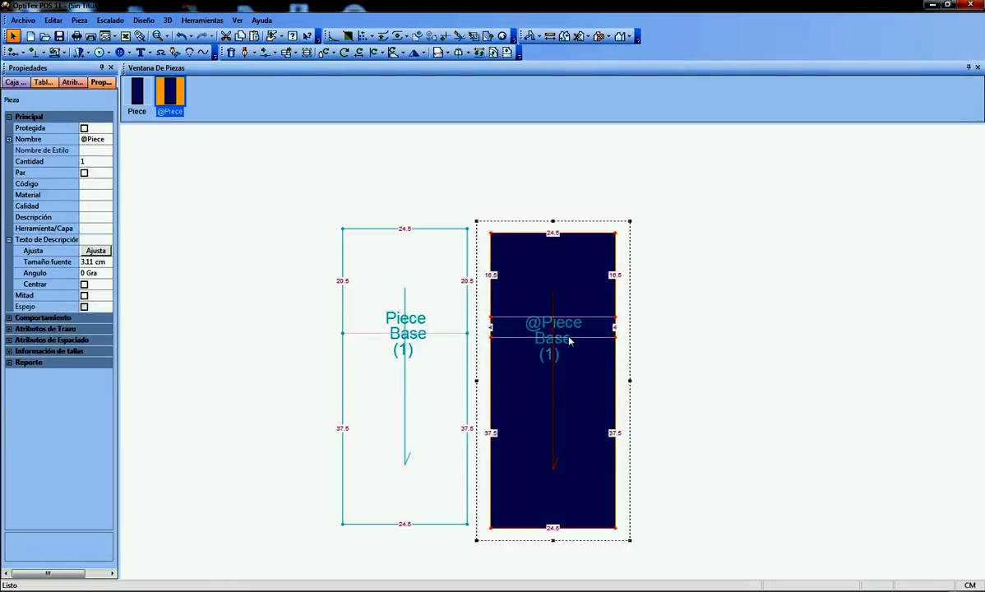
Move the original piece with the single internal line aside and clear it from the work area
scroll(570, 340, up, 2)
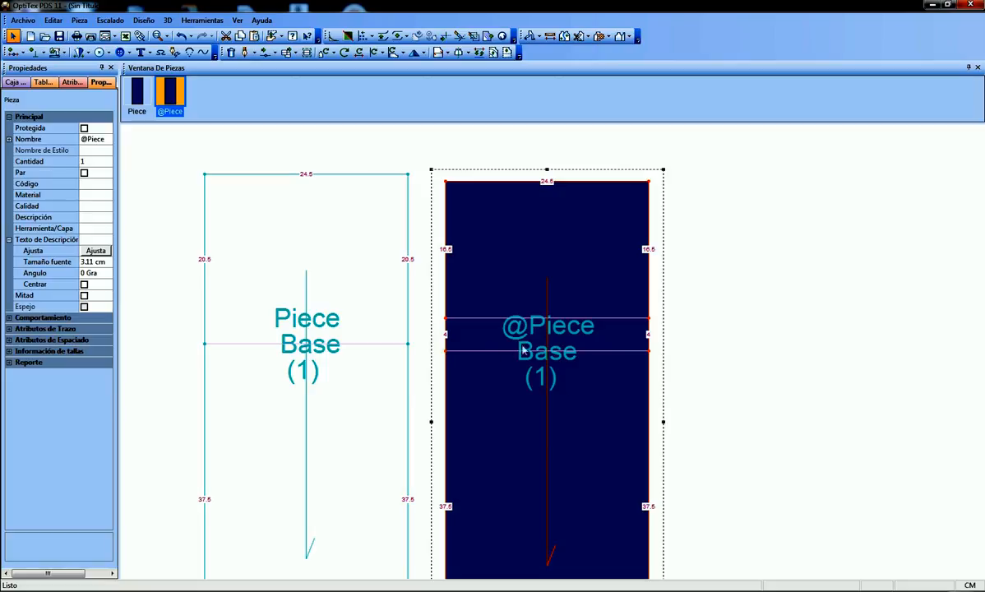
scroll(523, 350, down, 1)
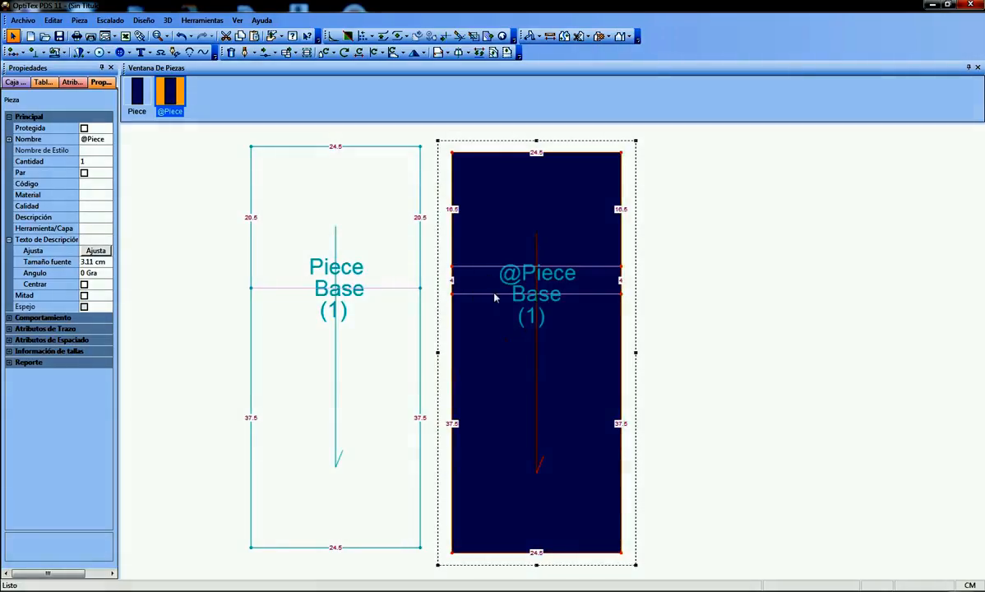
scroll(554, 356, down, 1)
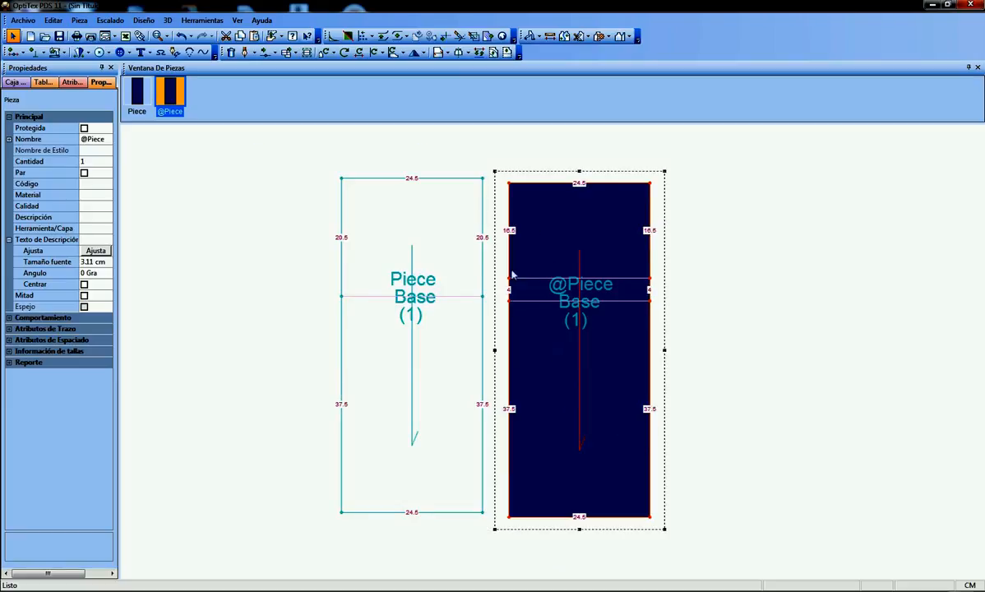
click(433, 240)
click(433, 242)
drag(446, 233, 384, 237)
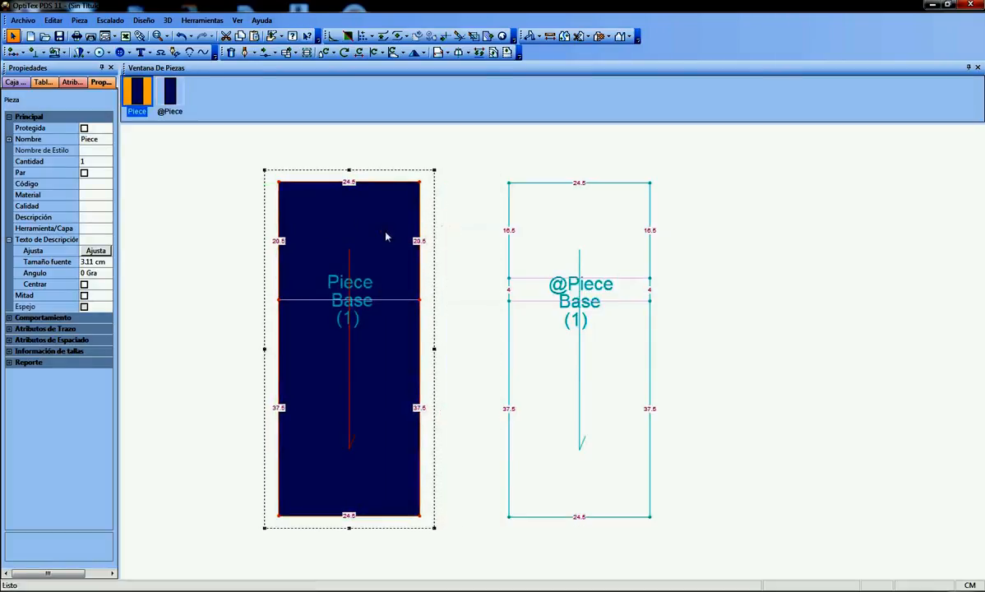
click(461, 329)
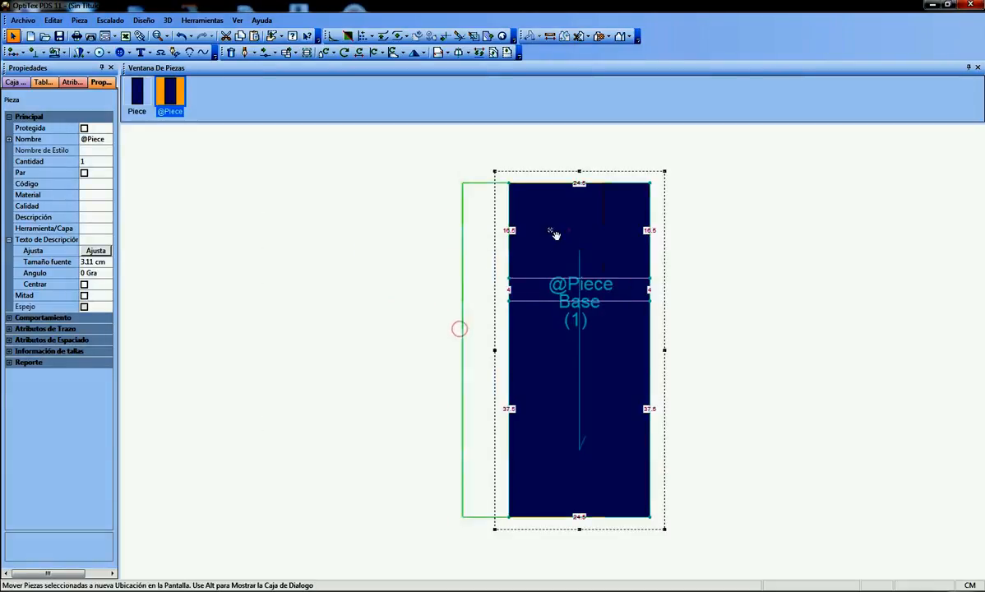
Move the piece with two internal lines into the space left by the original piece
drag(566, 229, 380, 226)
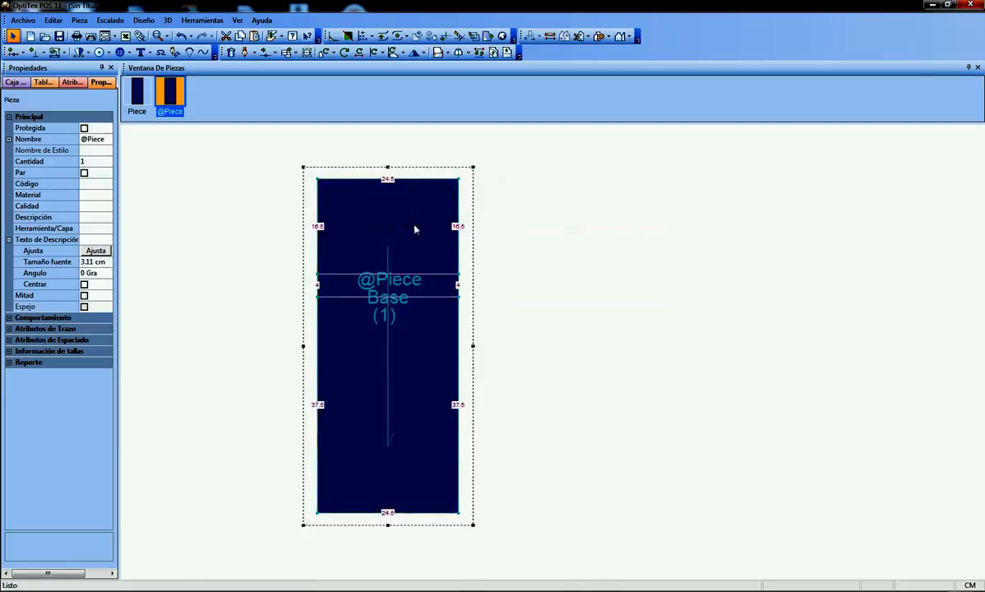
scroll(554, 356, up, 3)
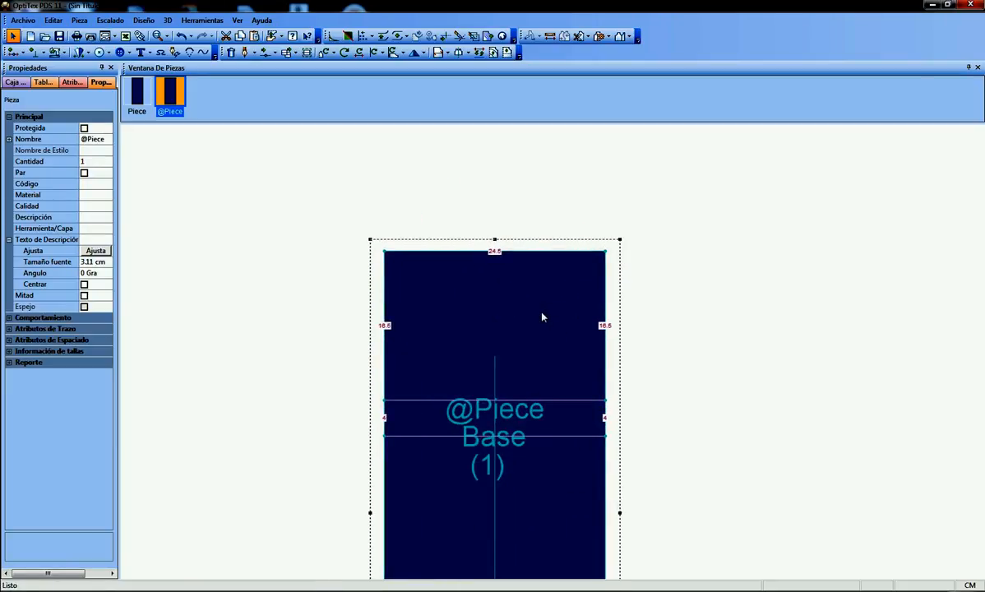
drag(564, 307, 456, 330)
scroll(545, 379, down, 3)
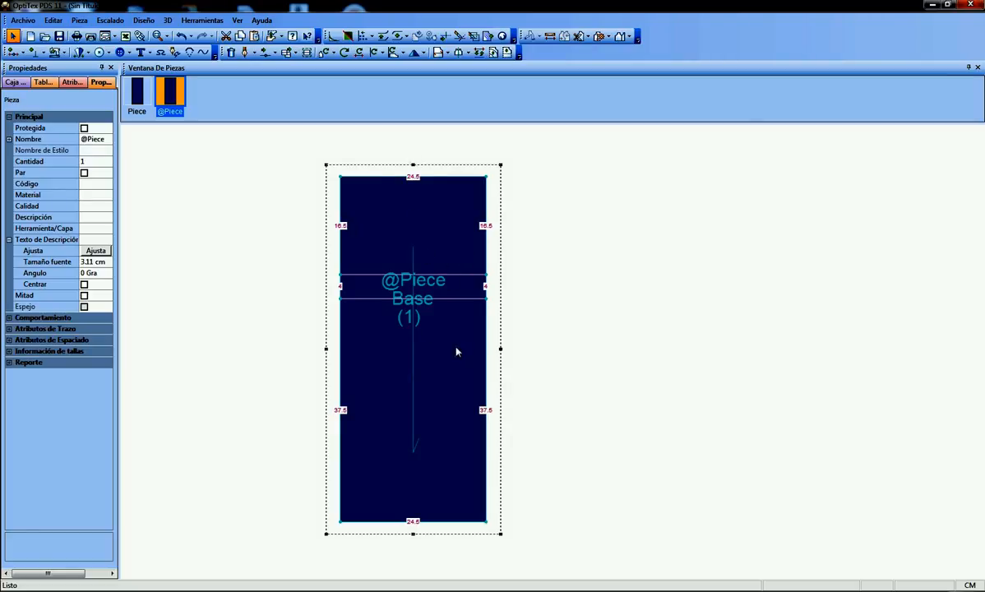
Duplicate the piece with two internal lines, place the copy beside the original, and shift the original further away
key(ctrl+d)
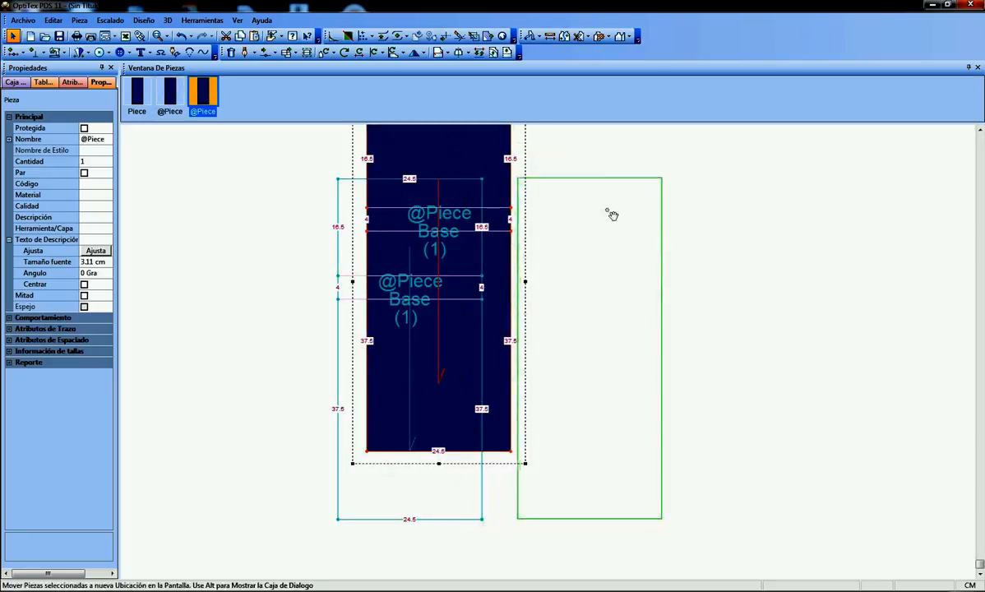
click(608, 214)
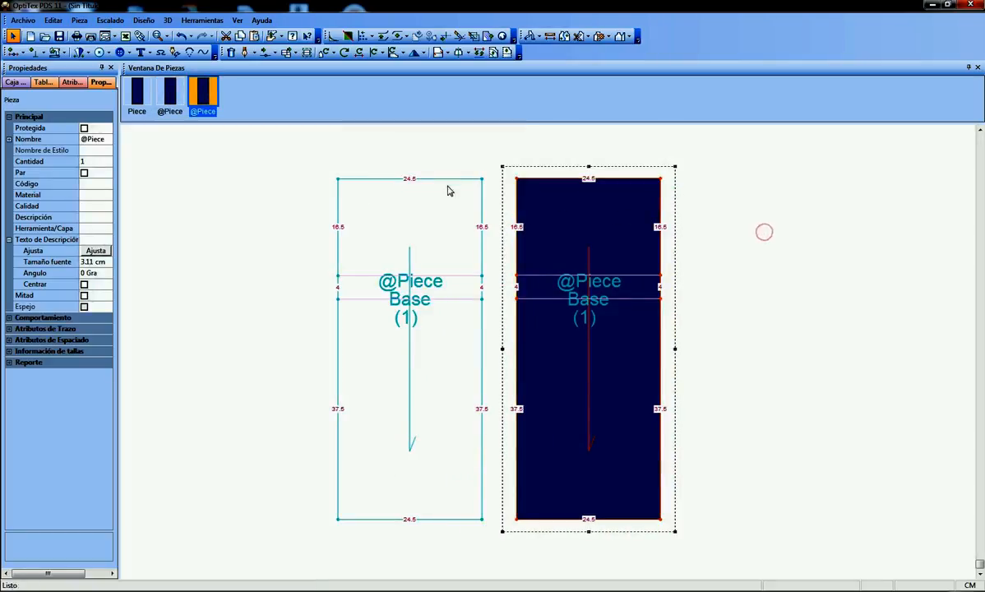
drag(435, 247, 403, 247)
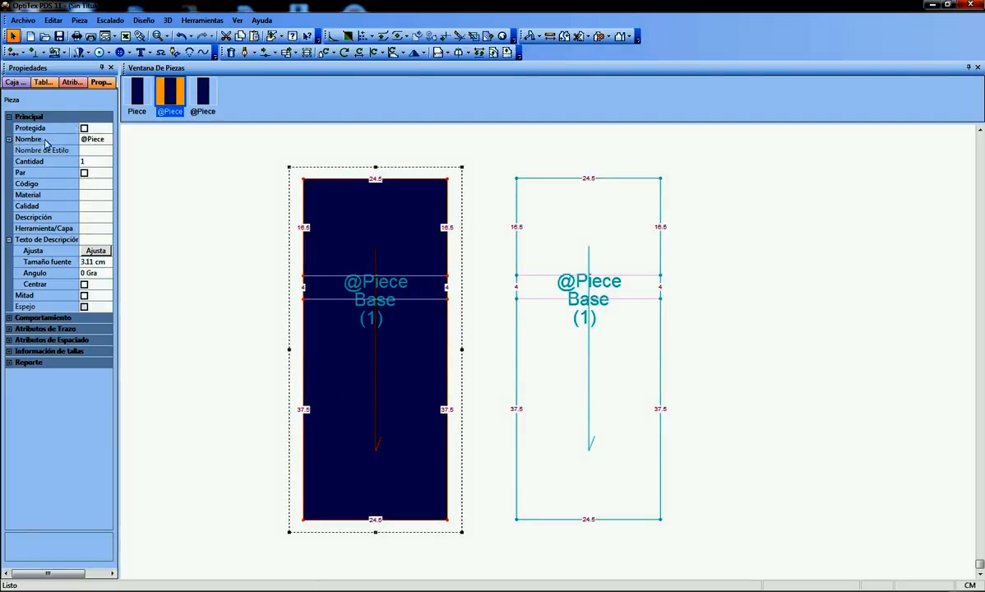
Rename the original piece with two internal lines as DELANTERO
click(97, 140)
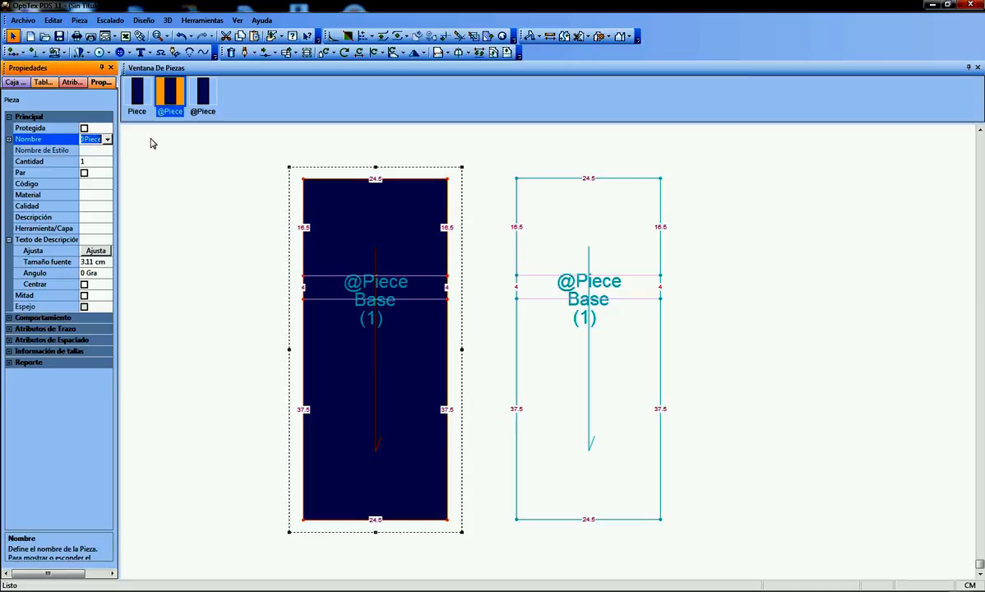
text(DELANTERO)
key(Return)
Rename the duplicated piece beside the front piece as POSTERIOR
click(612, 225)
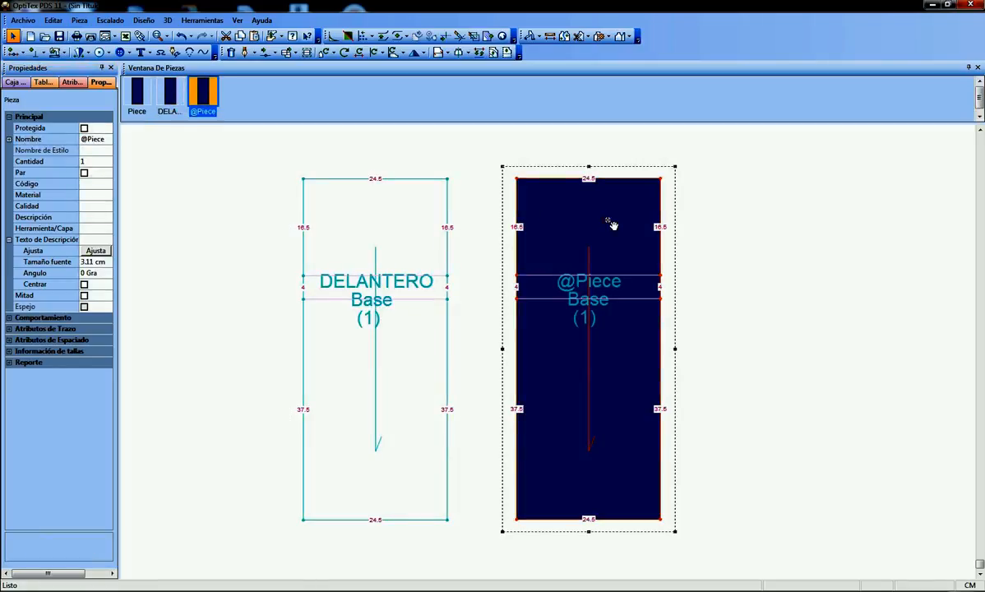
click(92, 139)
text(PO)
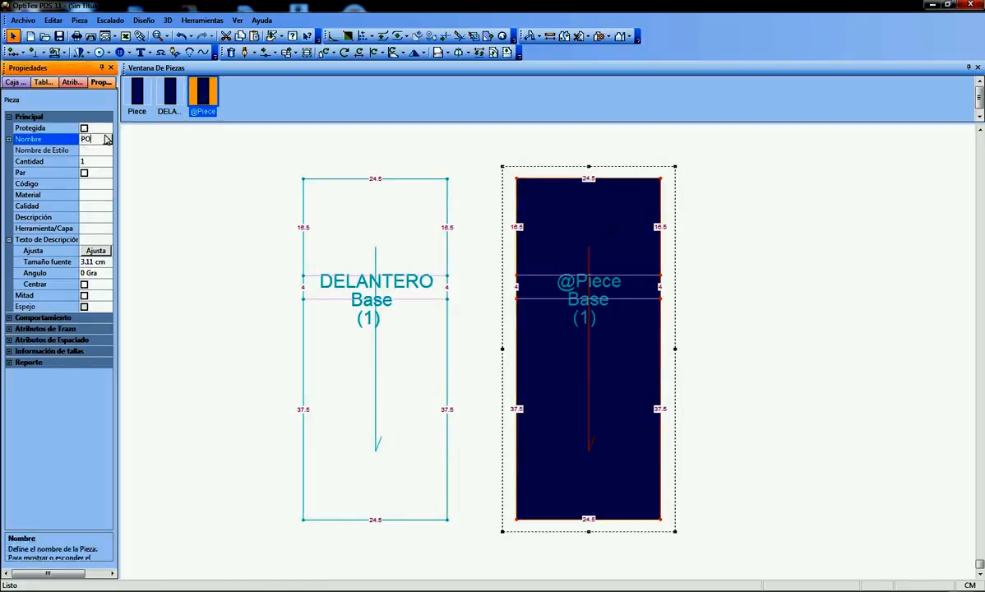
text(STERIOR)
key(Return)
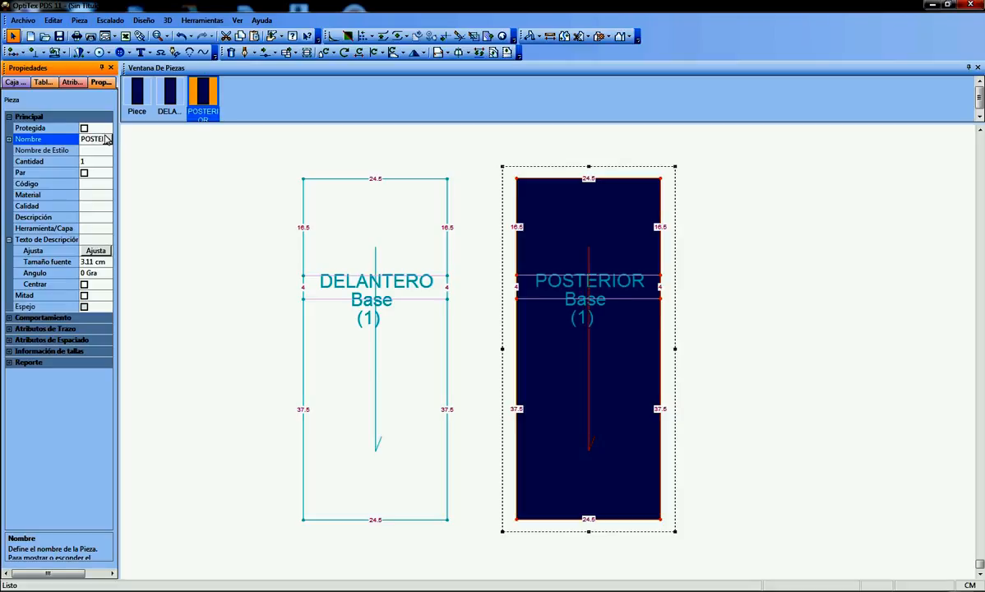
Move the upper-left corner point of the DELANTERO piece by 0 cm horizontally and -1 cm vertically
click(384, 210)
scroll(548, 356, up, 3)
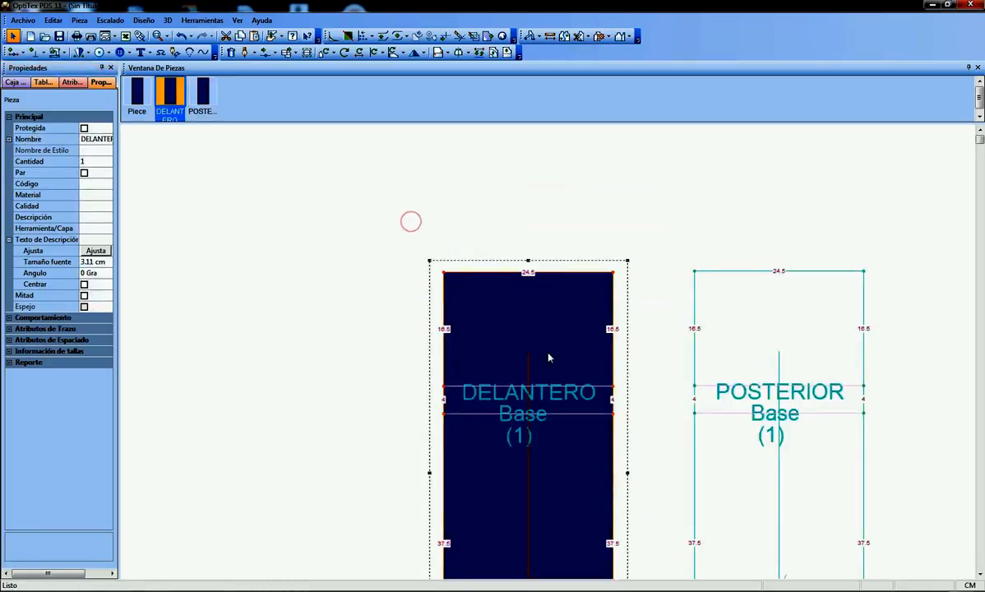
scroll(552, 360, up, 2)
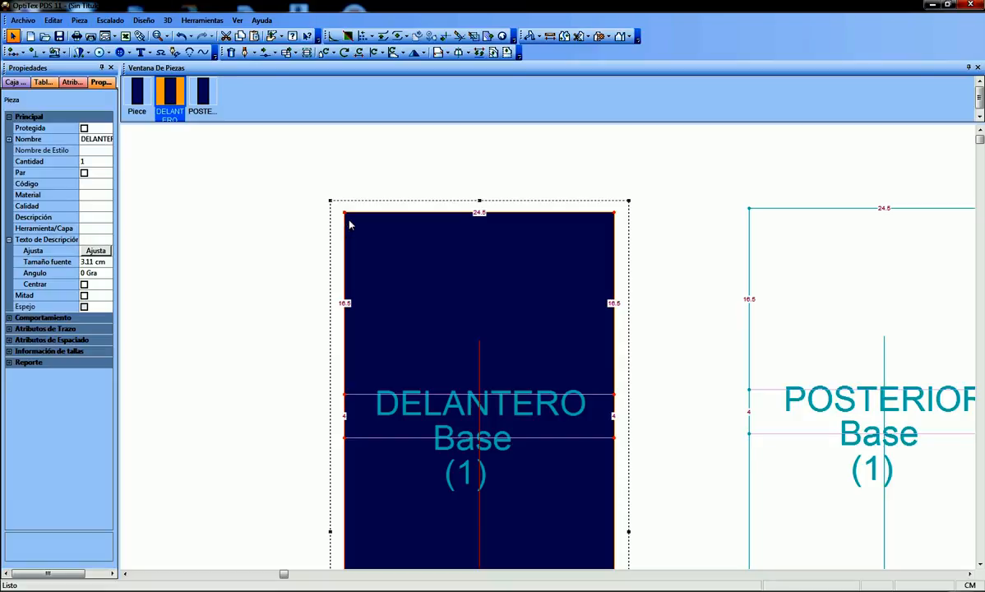
key(m)
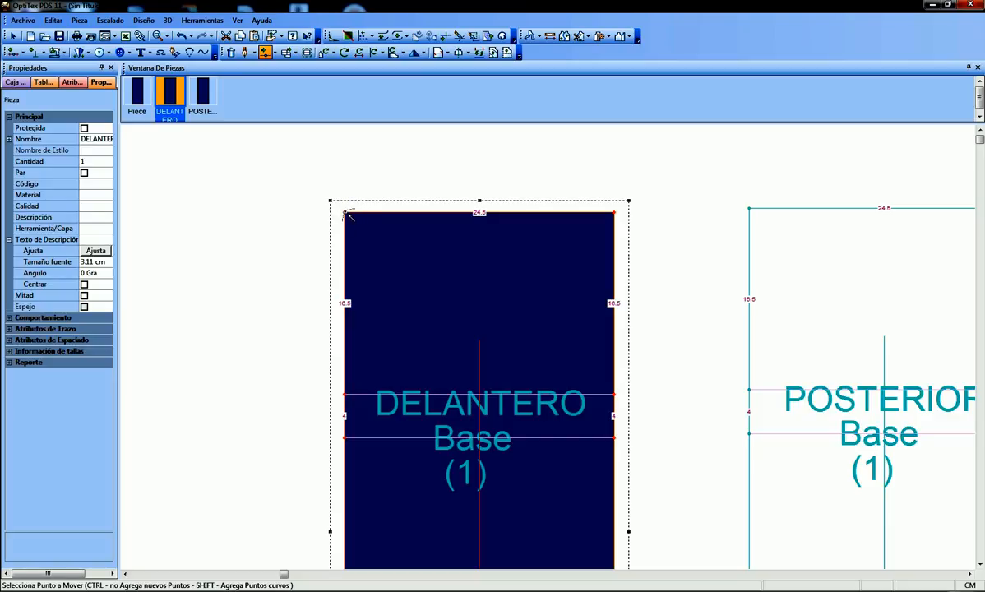
click(345, 213)
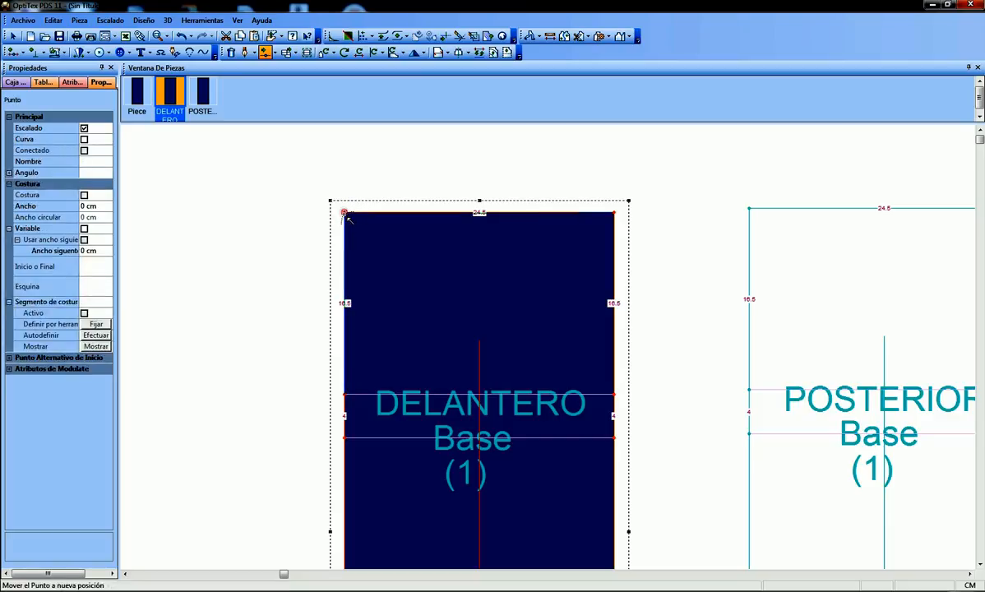
click(345, 214)
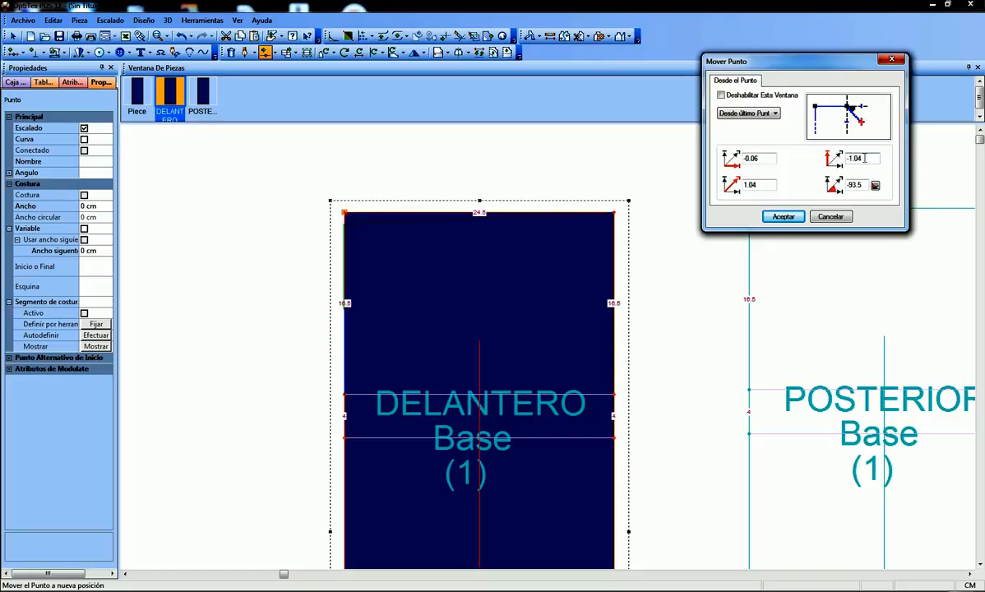
double_click(856, 158)
key(BackSpace)
text(-1)
drag(759, 160, 707, 157)
text(0)
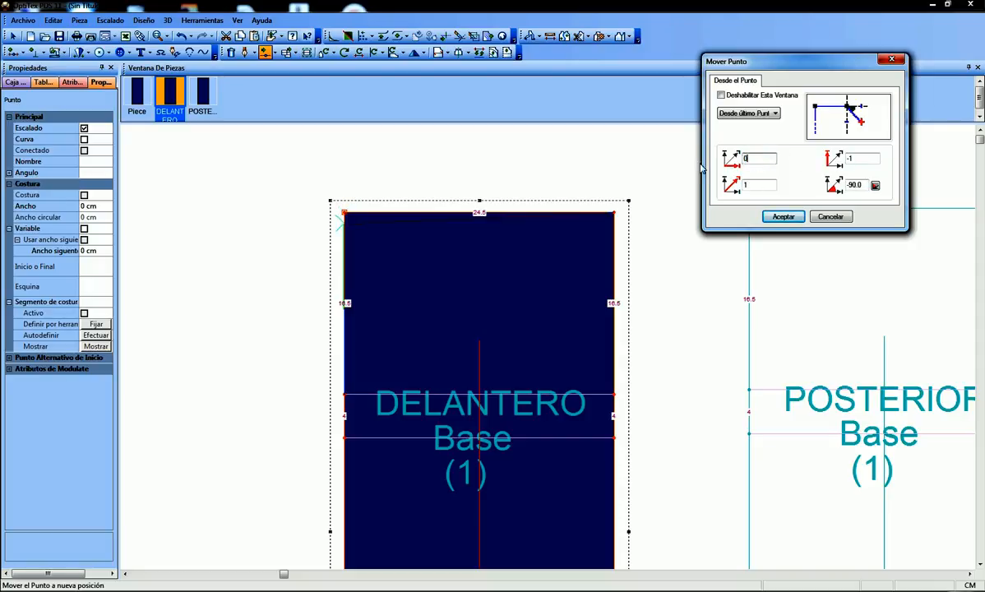
click(786, 217)
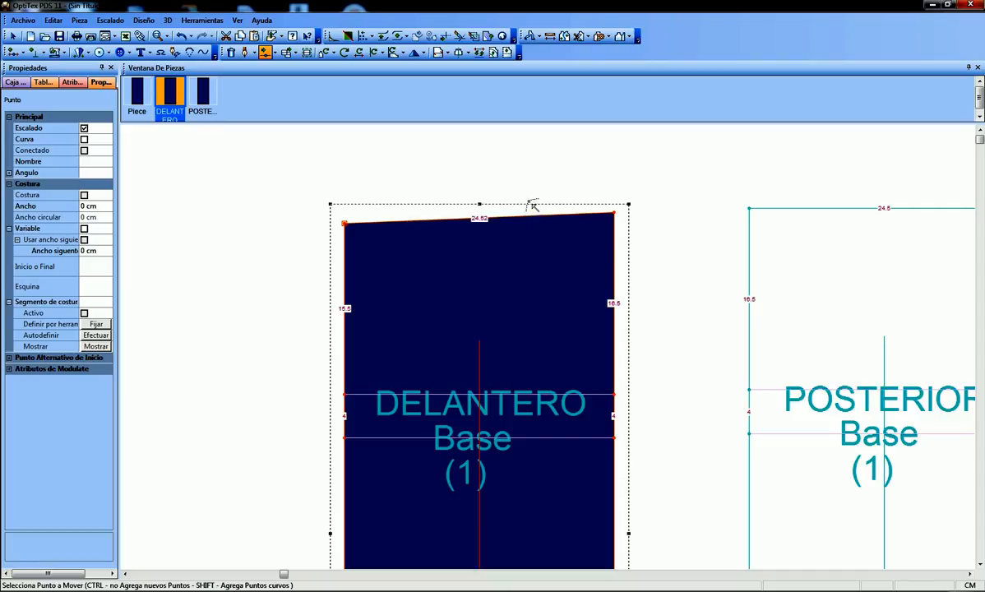
Check the size notes, then insert a grading point on the DELANTERO upper edge 21 cm from the previous point
key(o)
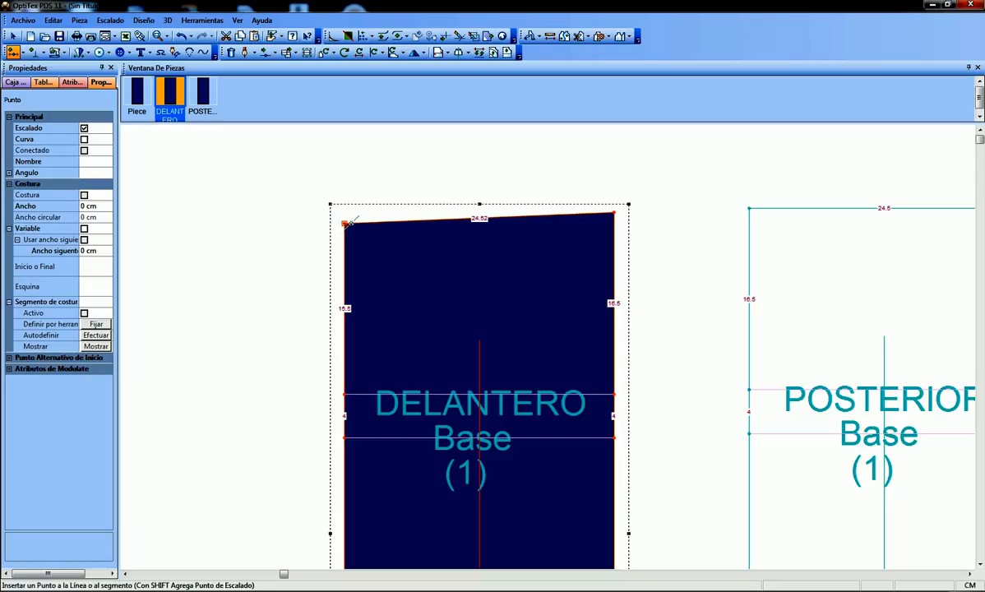
double_click(350, 223)
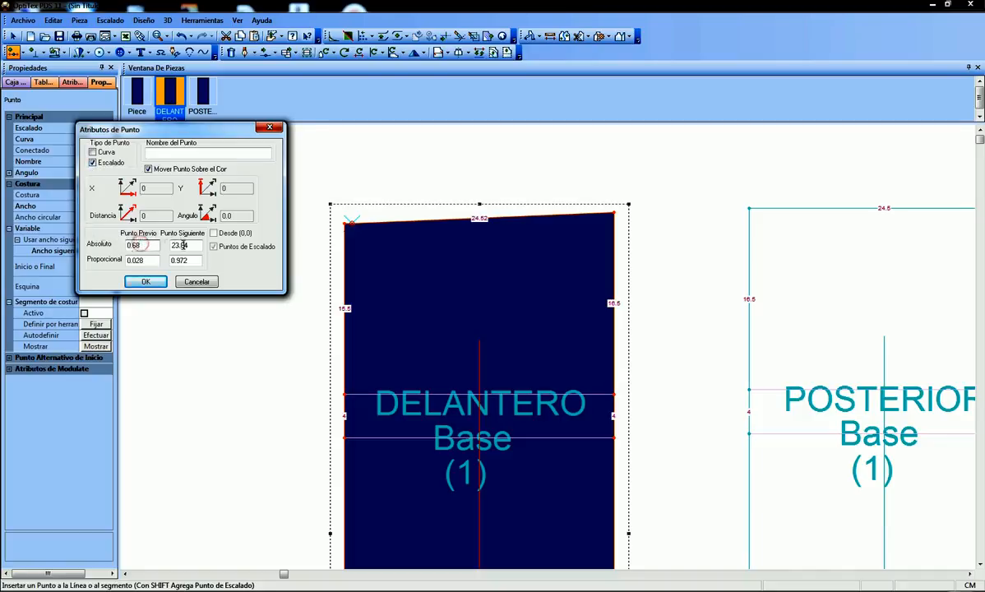
double_click(137, 245)
click(486, 575)
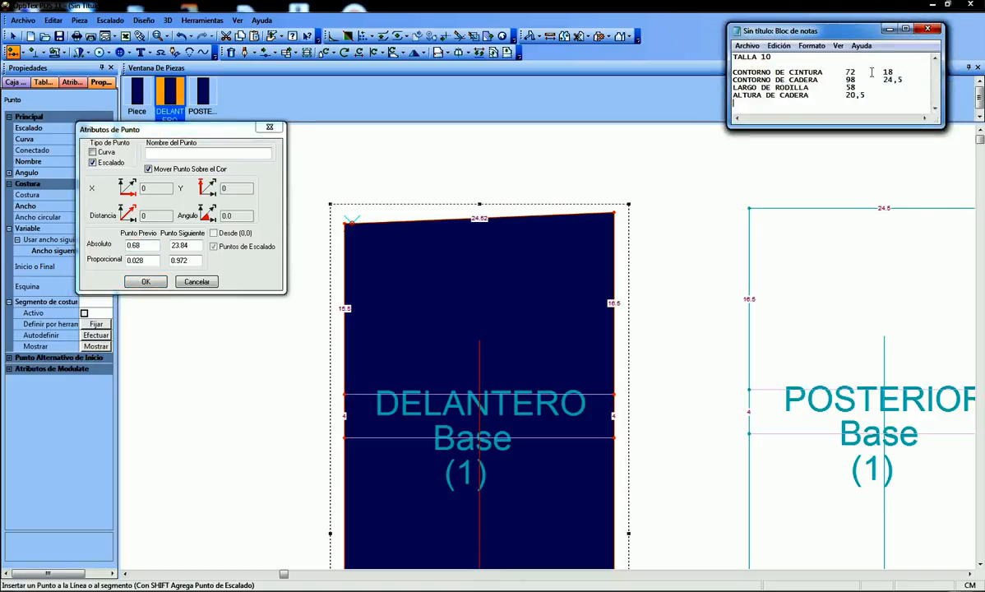
click(889, 29)
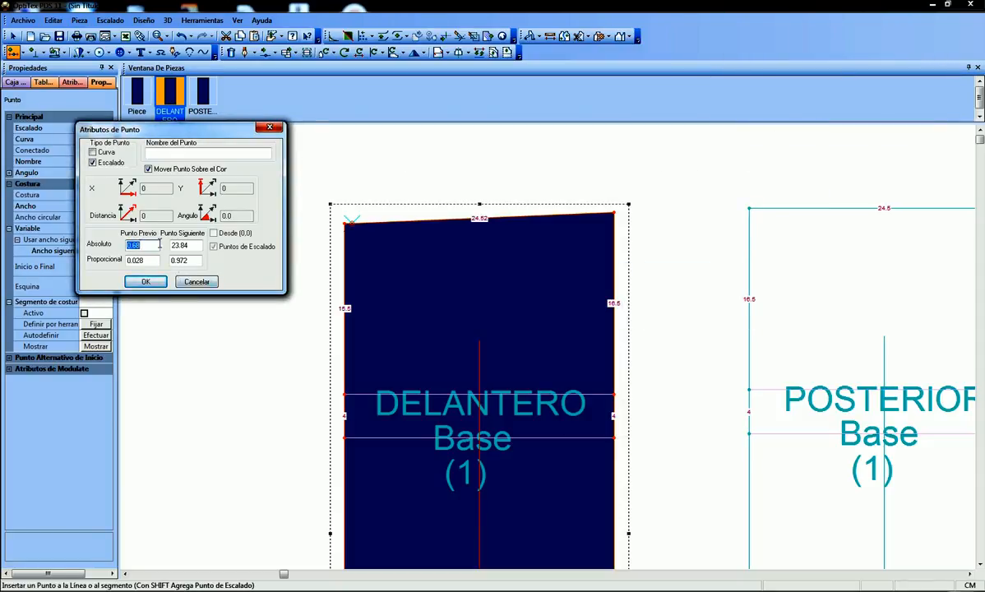
text(21)
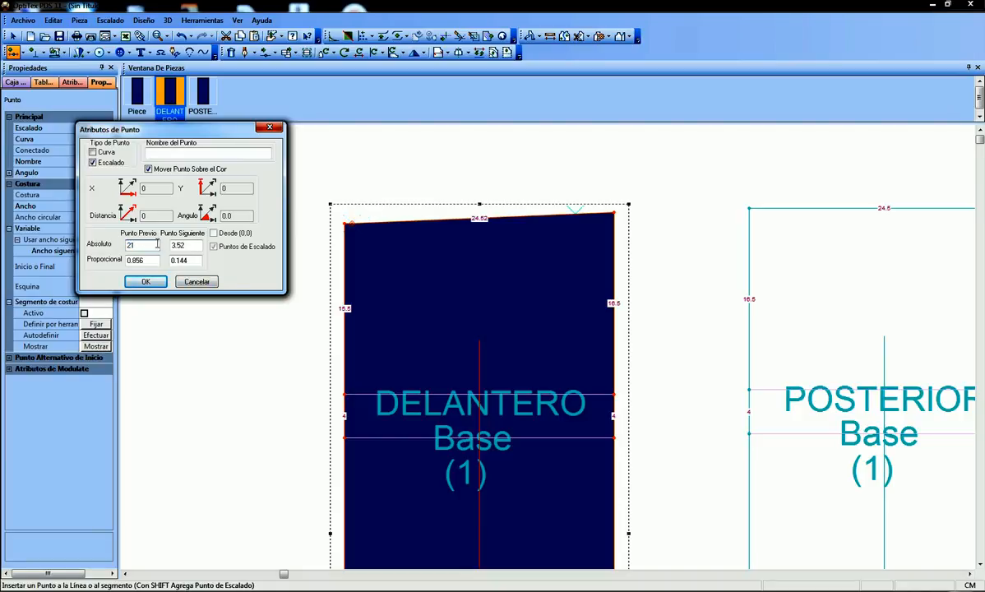
click(145, 282)
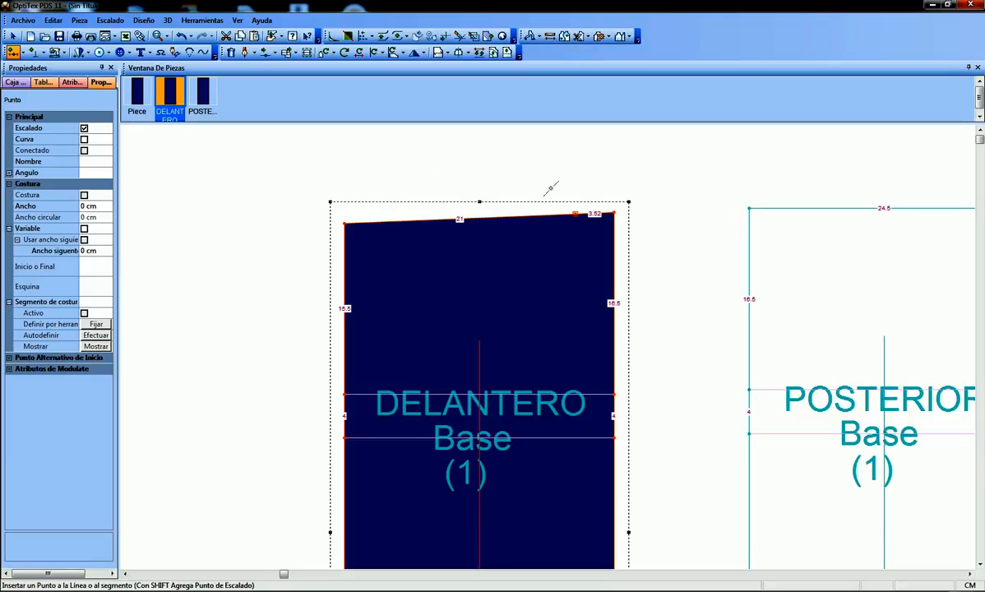
Return to the selection tool and delete the original upper-right corner point of the DELANTERO piece
right_click(615, 156)
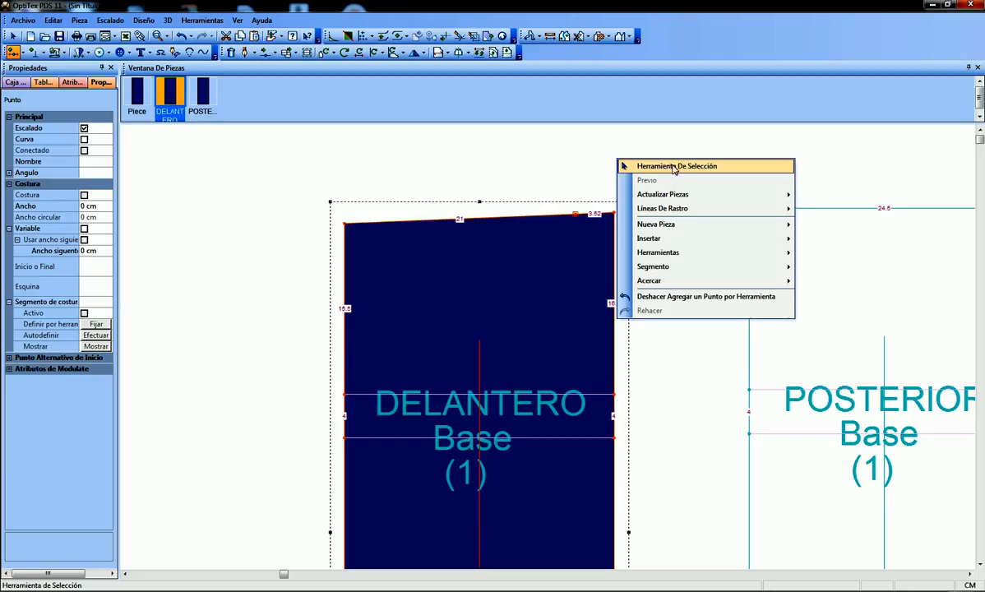
click(673, 167)
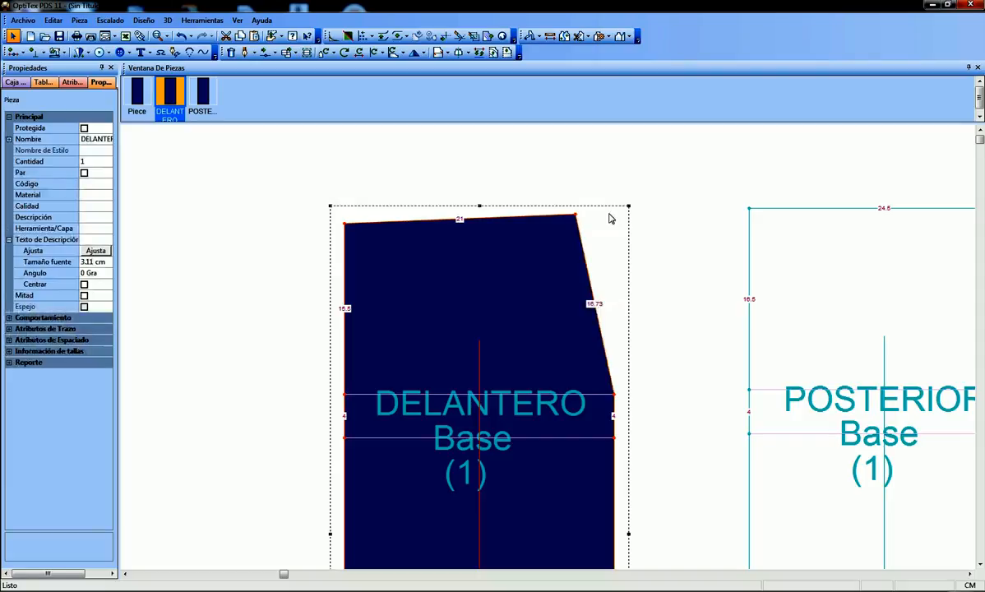
Dismiss the Windows colour scheme prompt and insert a curve point at proportion 0.5 on the slanted side edge of DELANTERO
scroll(576, 188, down, 2)
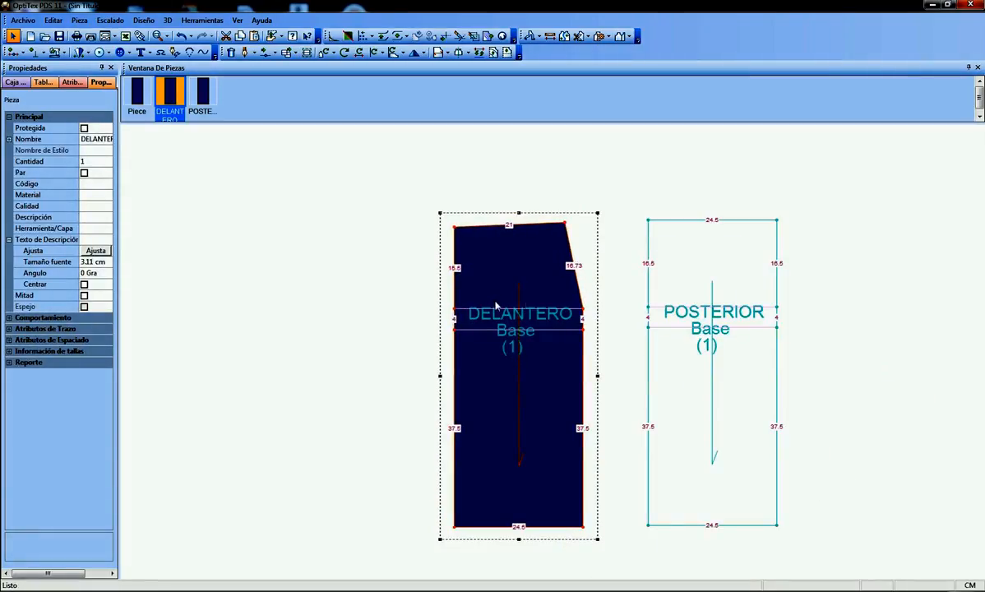
scroll(563, 296, up, 2)
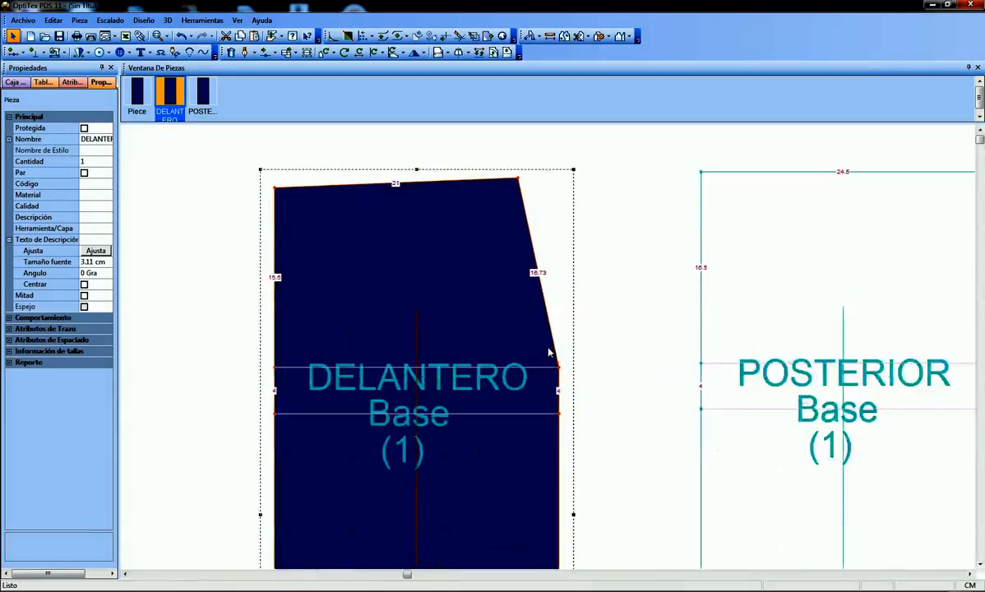
scroll(508, 309, up, 1)
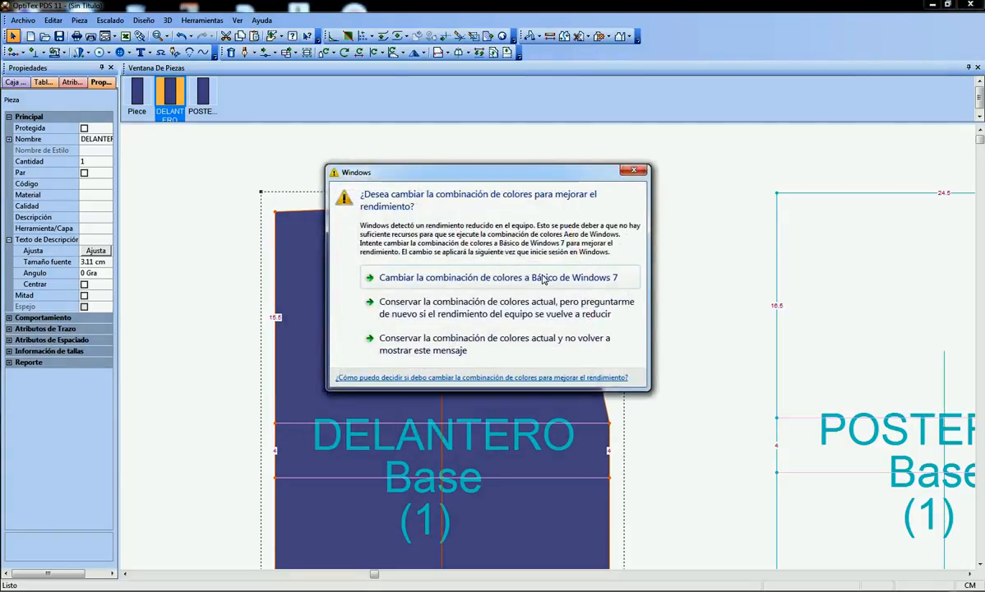
click(635, 171)
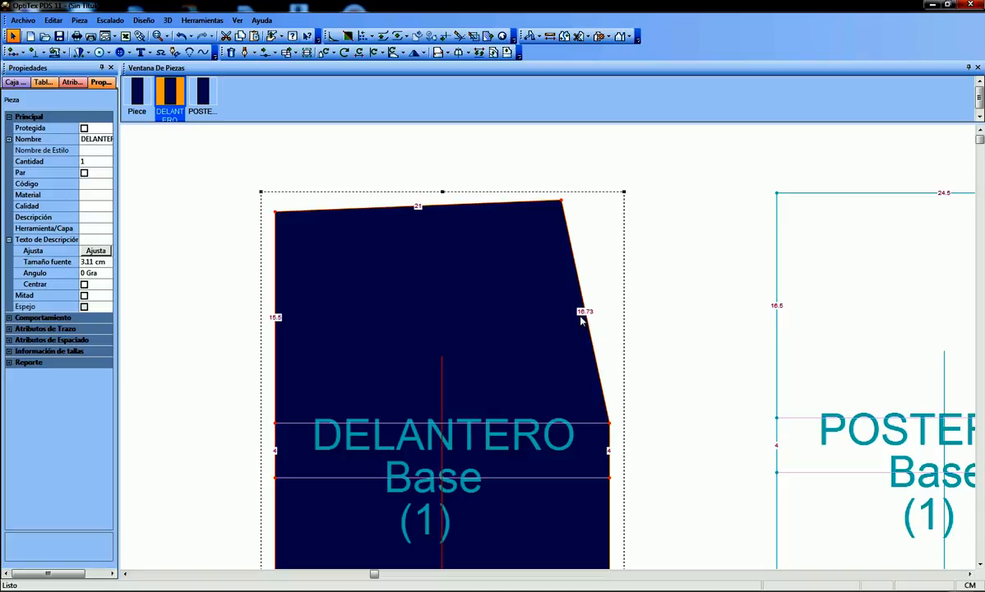
key(o)
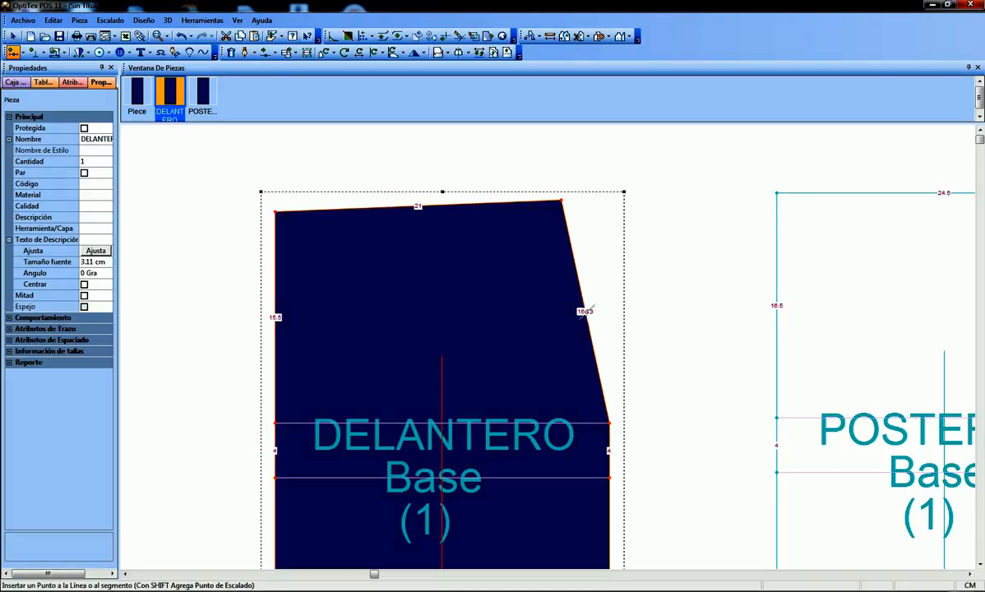
click(584, 313)
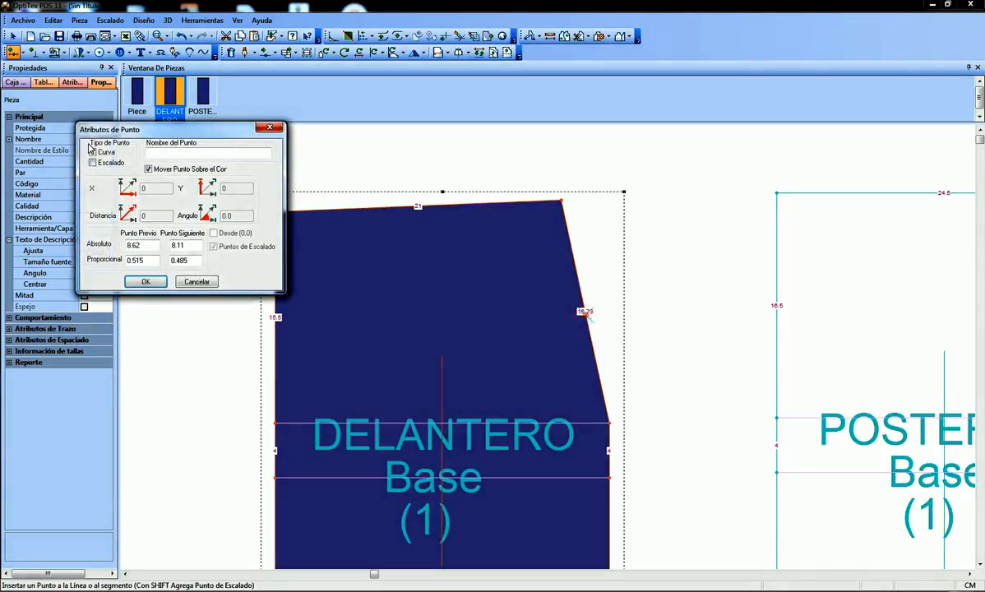
drag(102, 132, 182, 178)
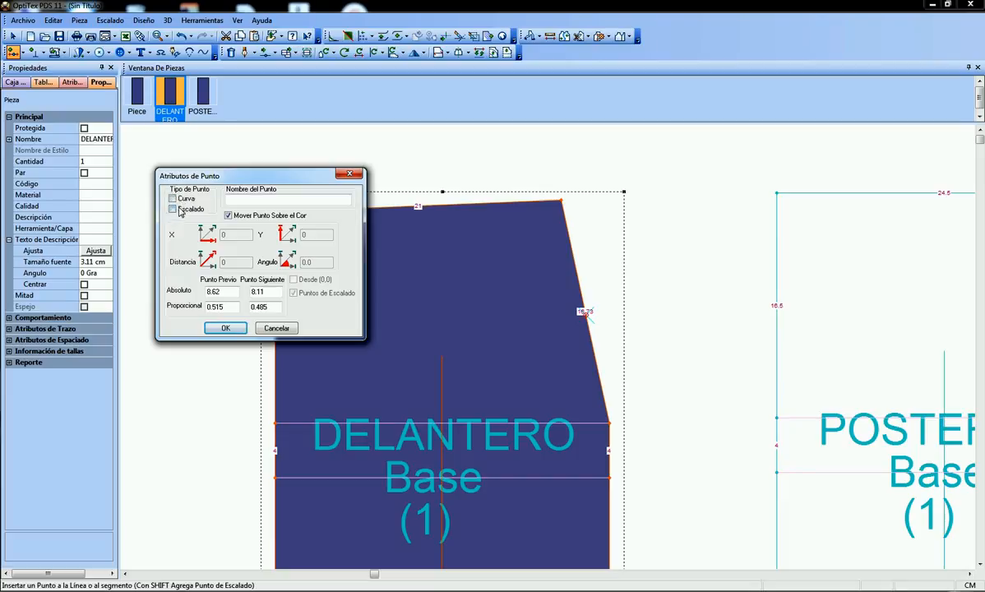
click(173, 199)
drag(227, 307, 177, 306)
text(0.)
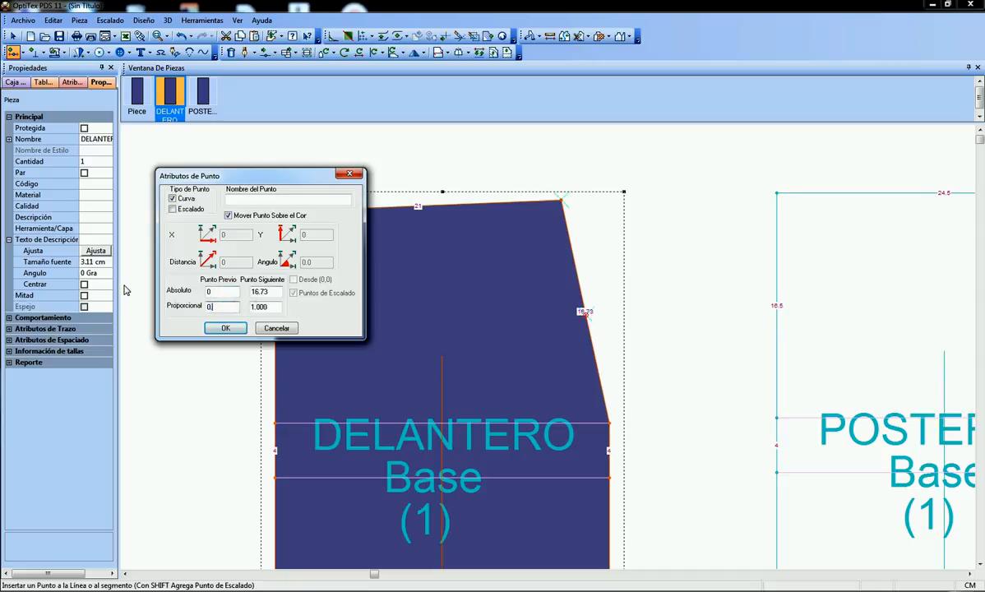
text(5)
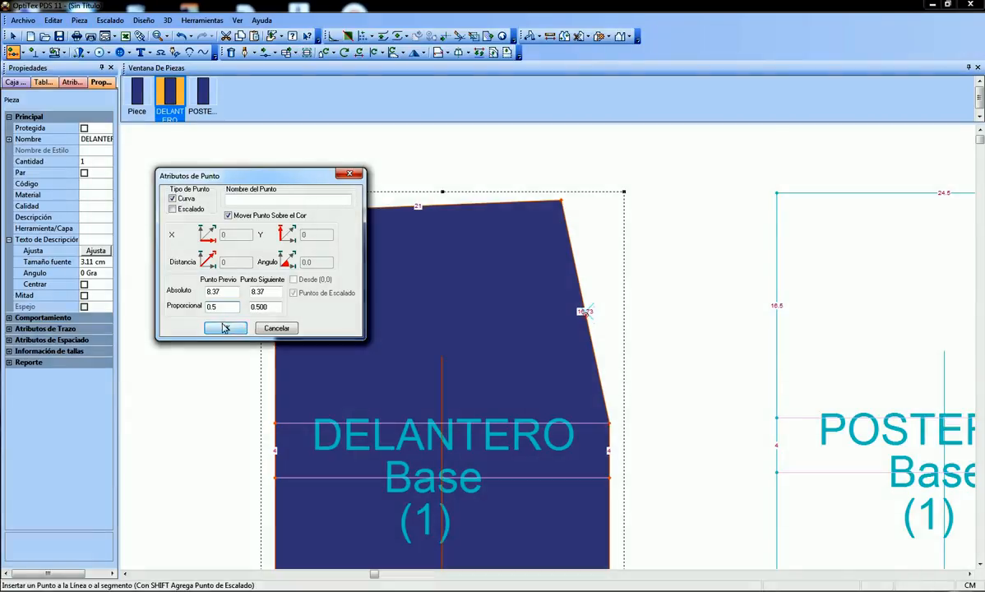
click(226, 328)
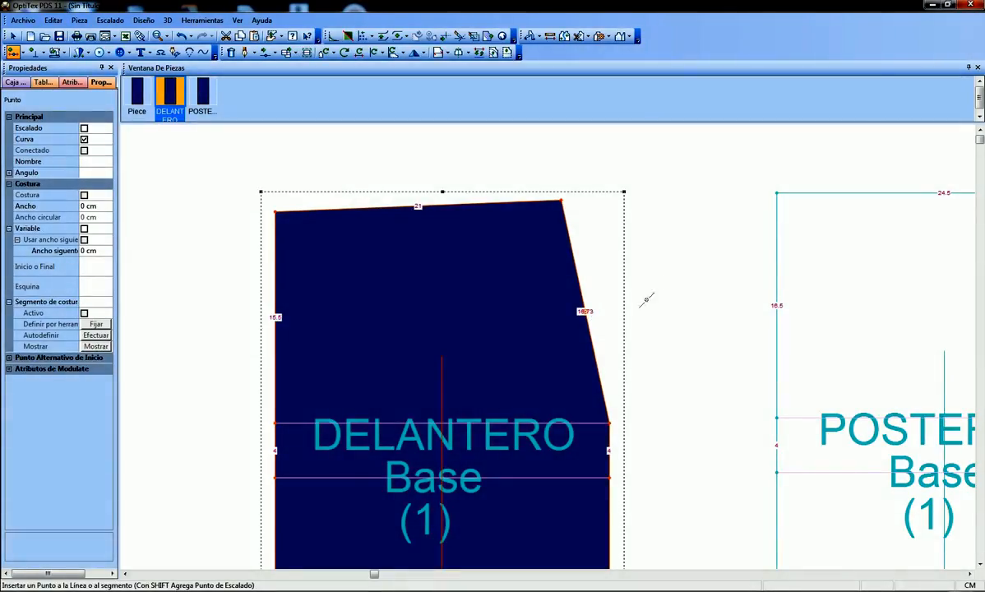
scroll(632, 317, up, 2)
scroll(477, 343, down, 1)
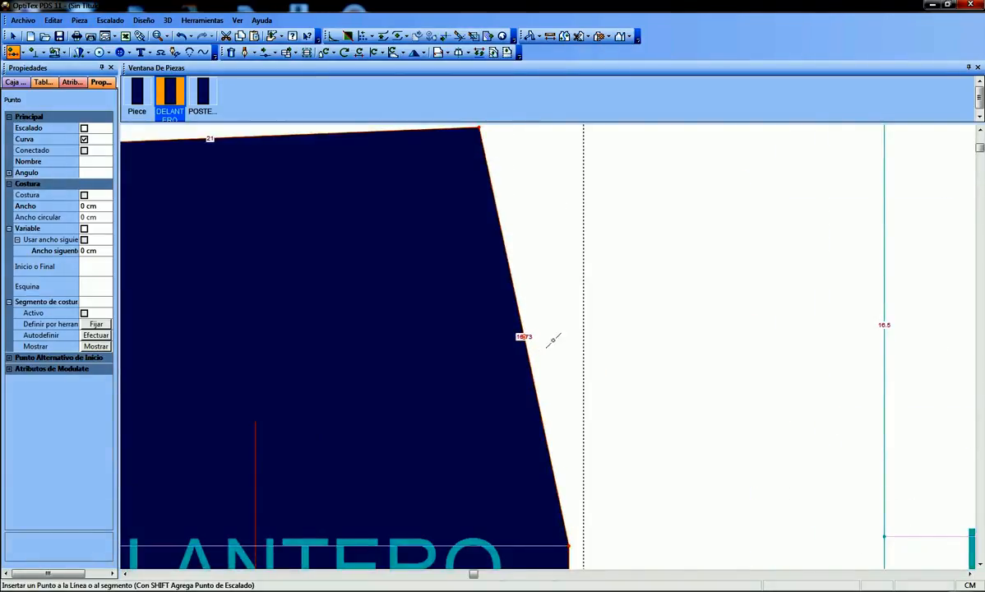
scroll(503, 329, down, 1)
scroll(549, 345, up, 1)
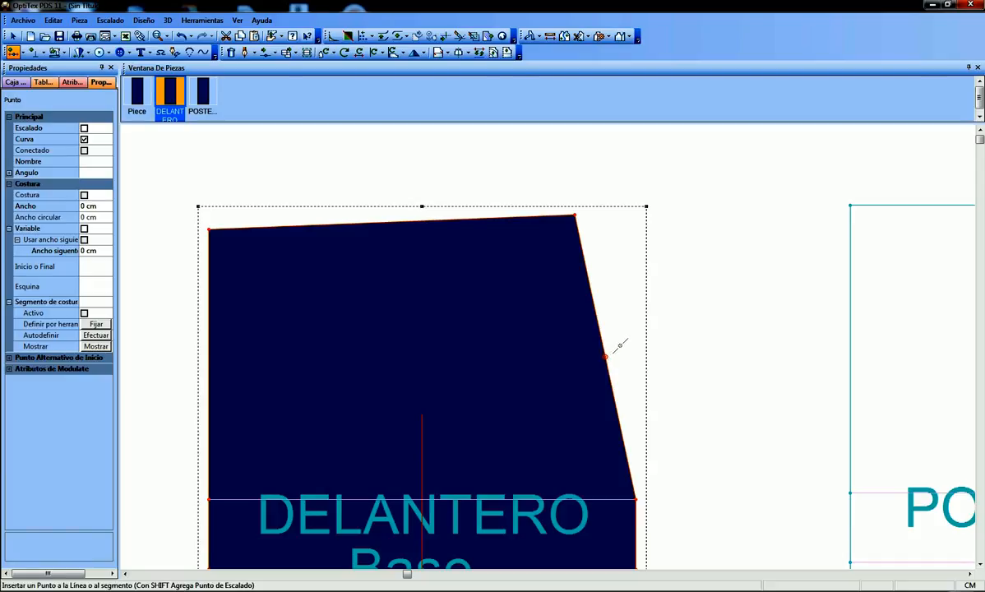
Move the curve point on the DELANTERO side edge by 0.7 cm horizontally and 0 cm vertically, and return to the selection tool
key(m)
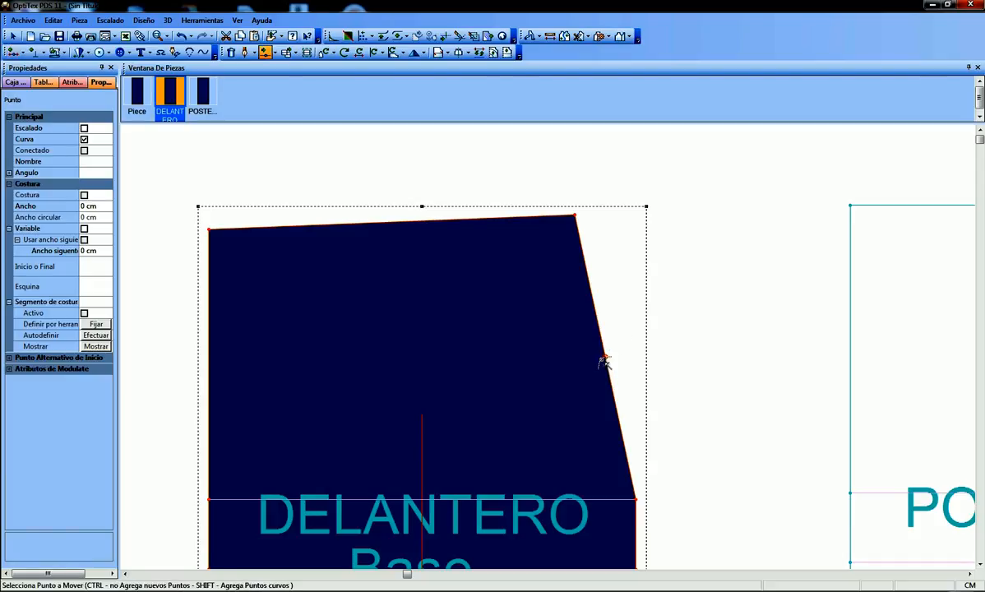
click(607, 361)
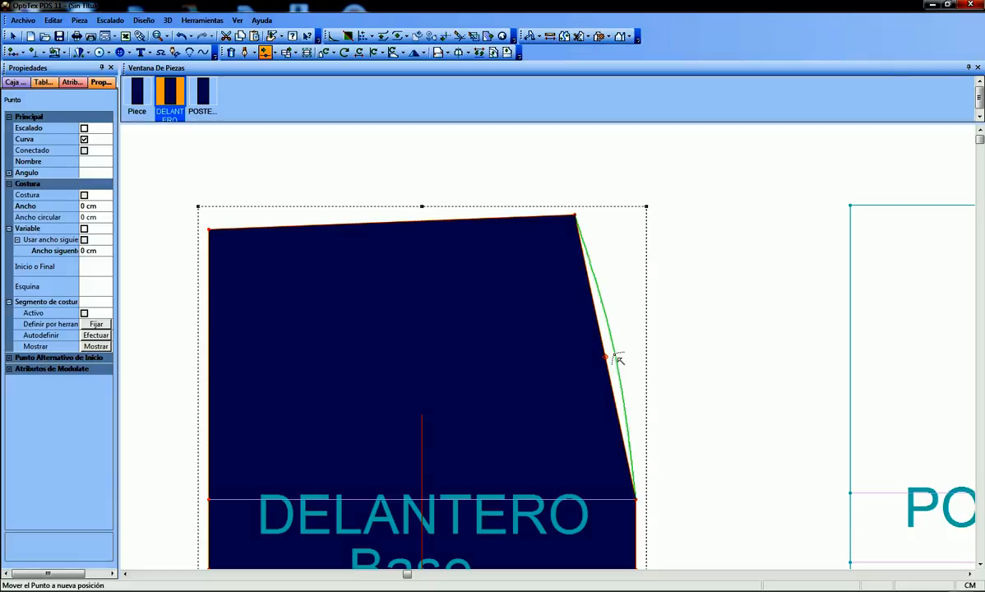
click(619, 359)
drag(765, 175, 214, 128)
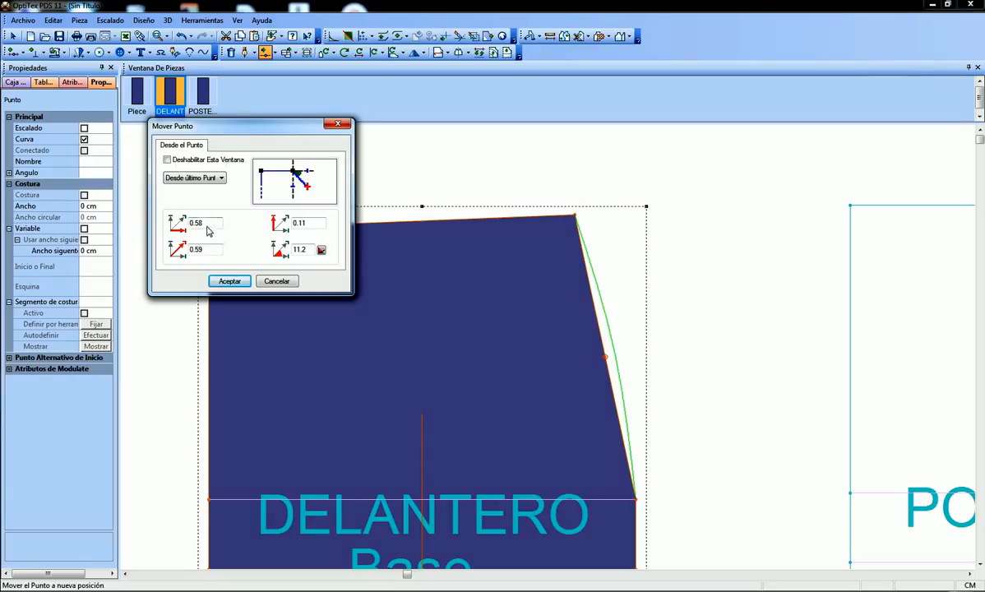
drag(205, 223, 152, 223)
text(0.7)
drag(306, 223, 267, 226)
text(0)
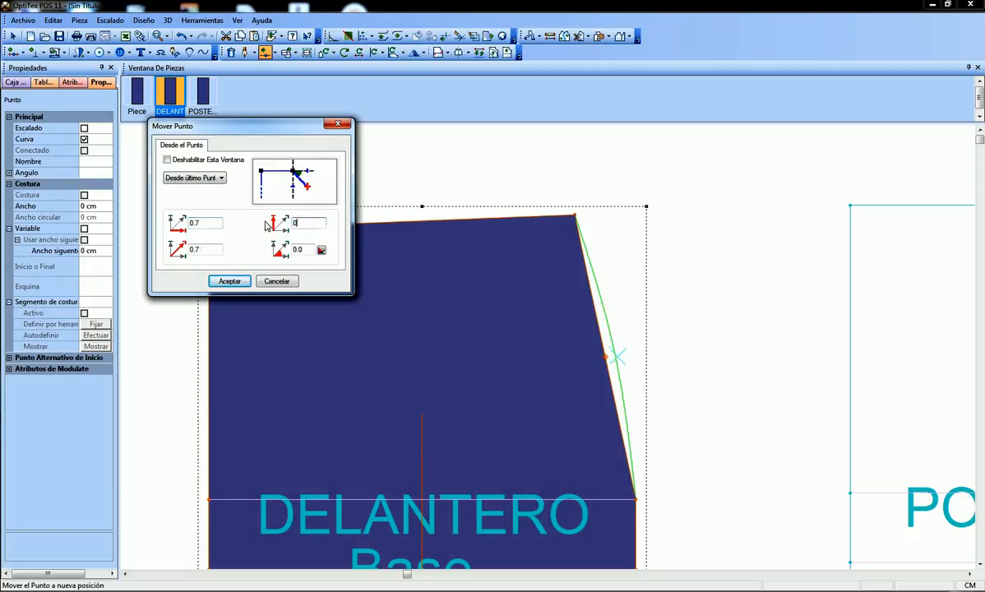
click(230, 282)
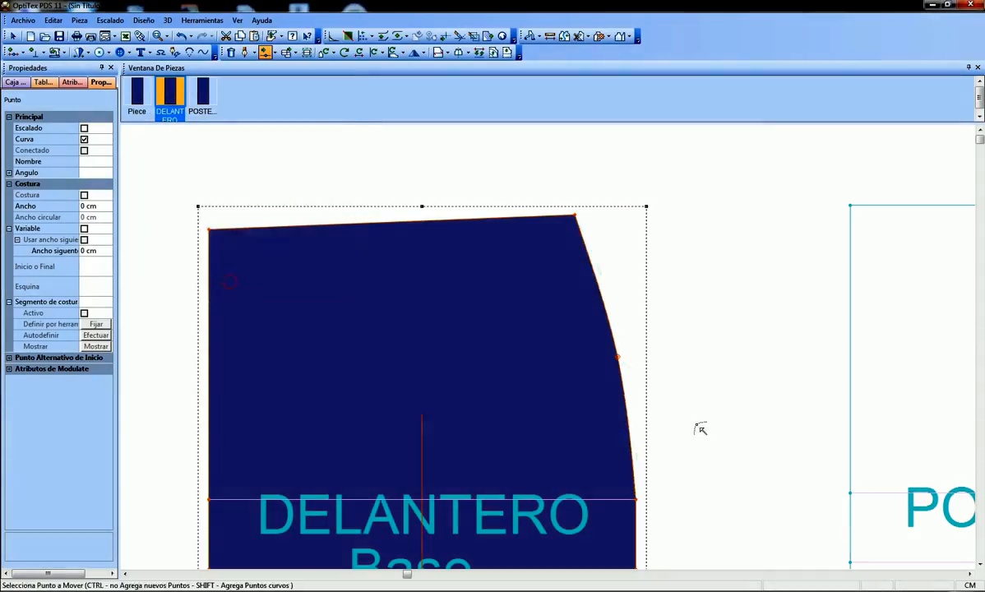
right_click(656, 293)
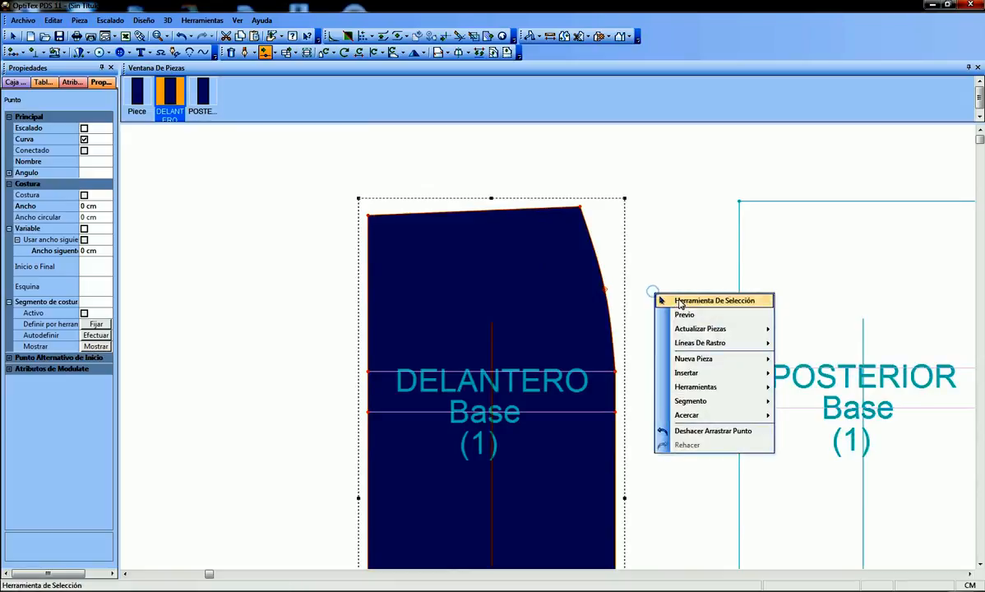
click(679, 298)
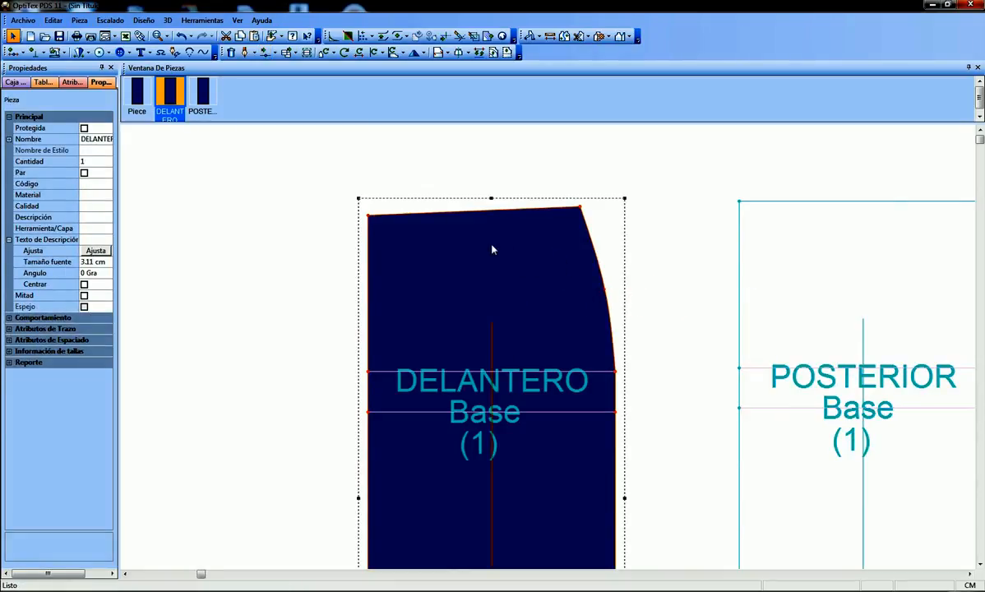
Add a curve point near the middle of the DELANTERO upper edge, moving it 0.27 cm horizontally and -0.25 cm vertically
scroll(548, 354, up, 2)
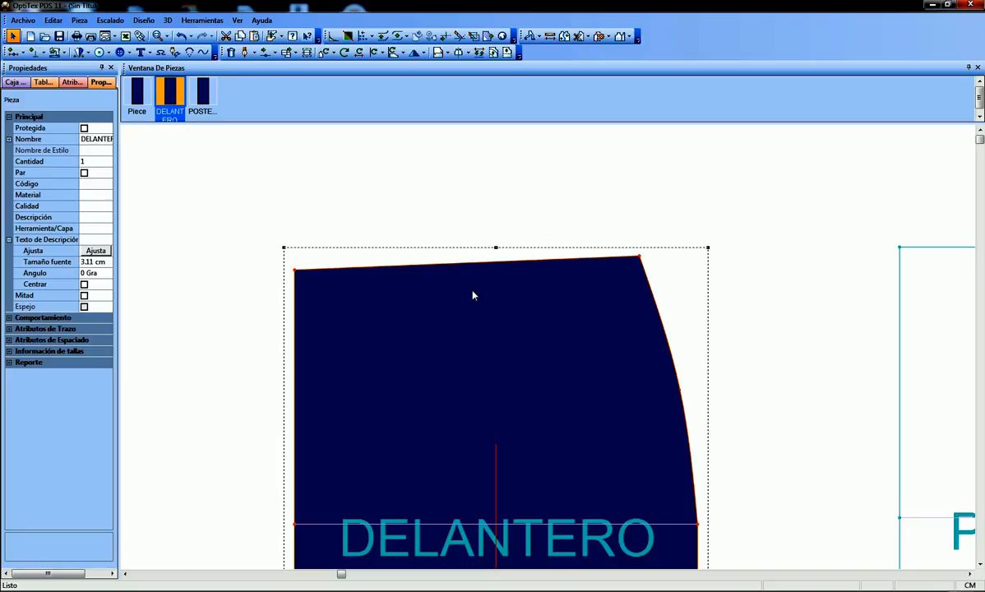
key(m)
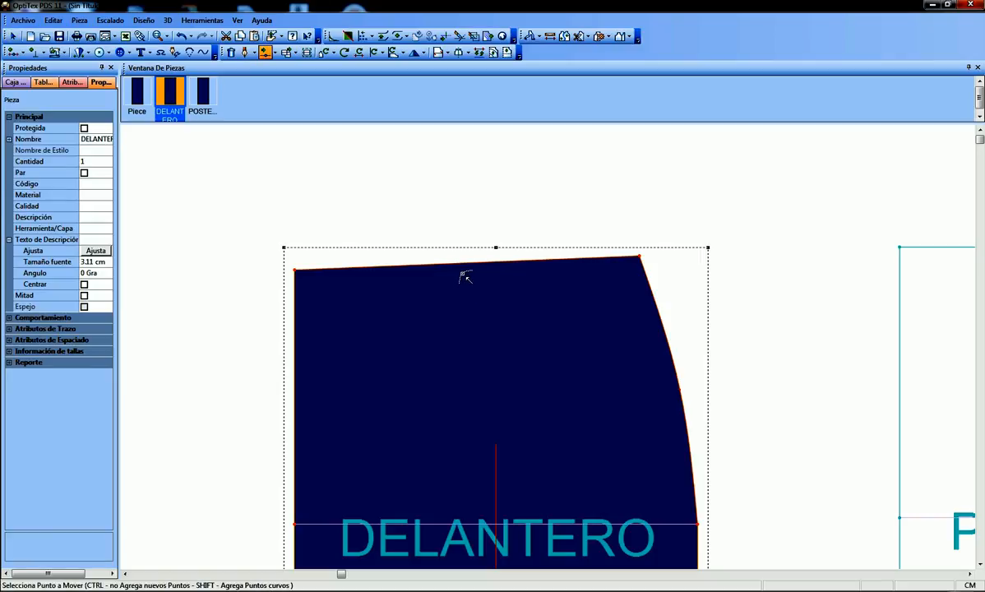
click(467, 266)
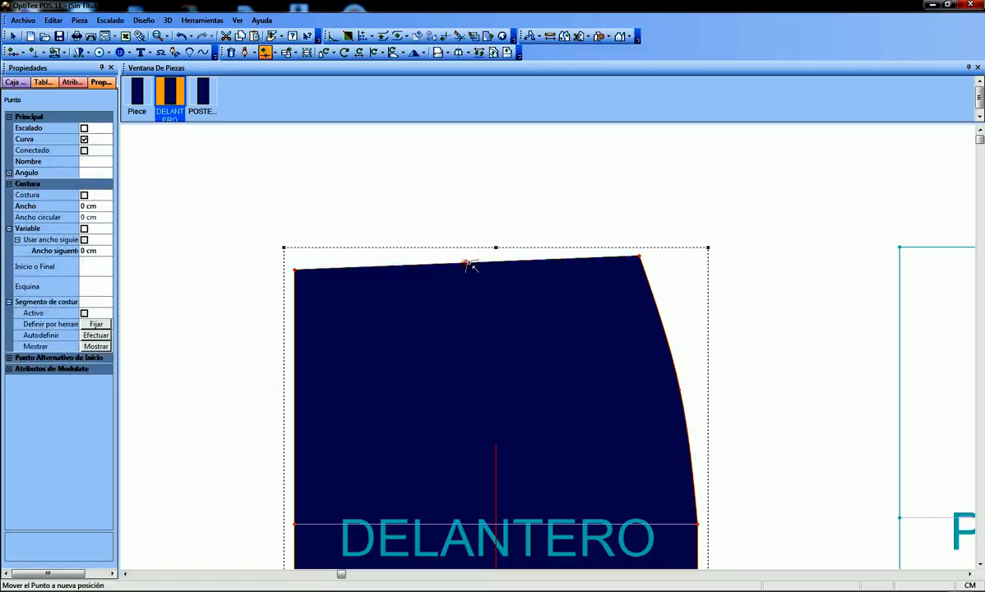
scroll(549, 349, up, 3)
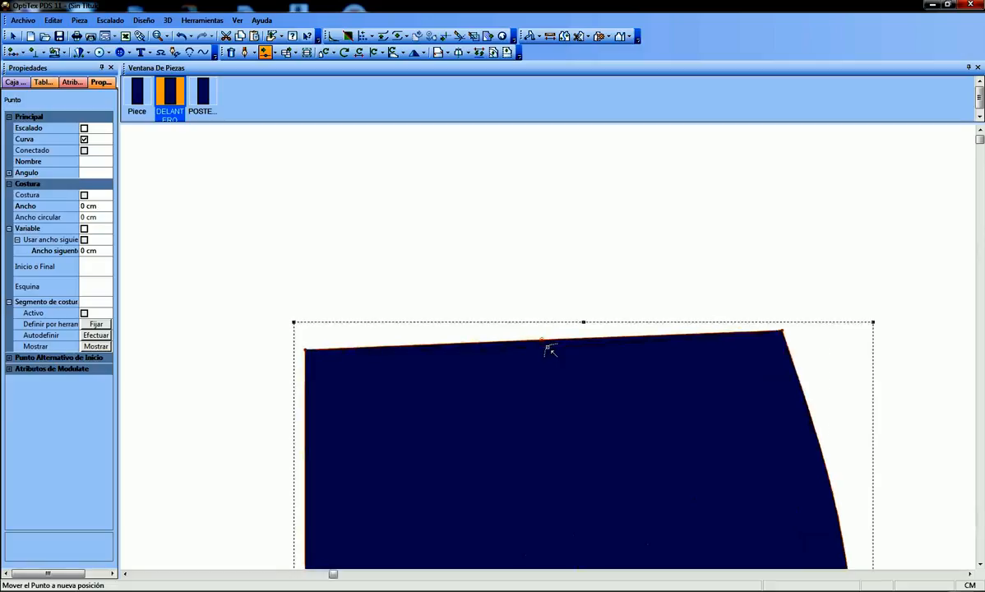
click(549, 348)
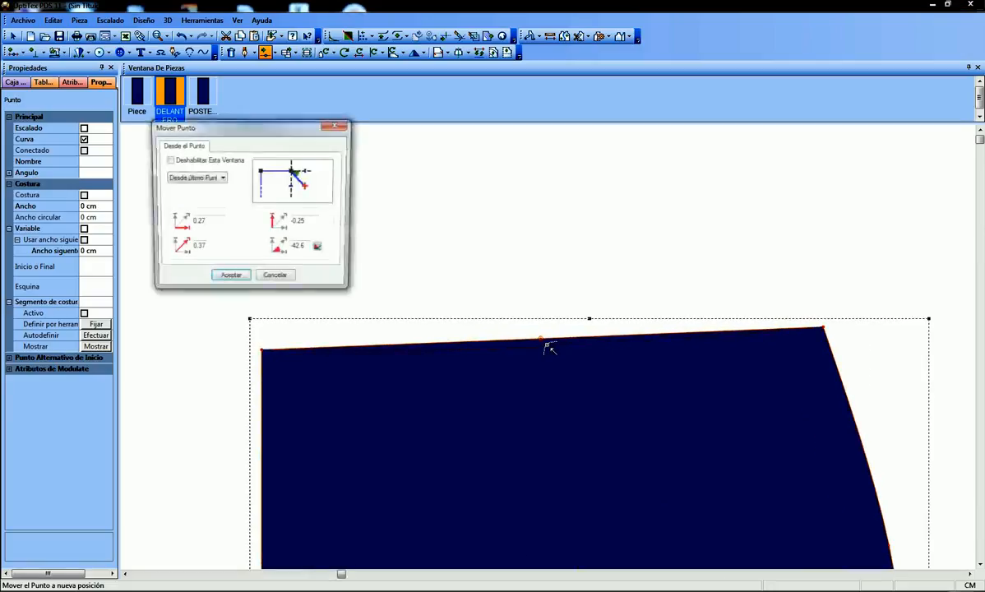
click(231, 281)
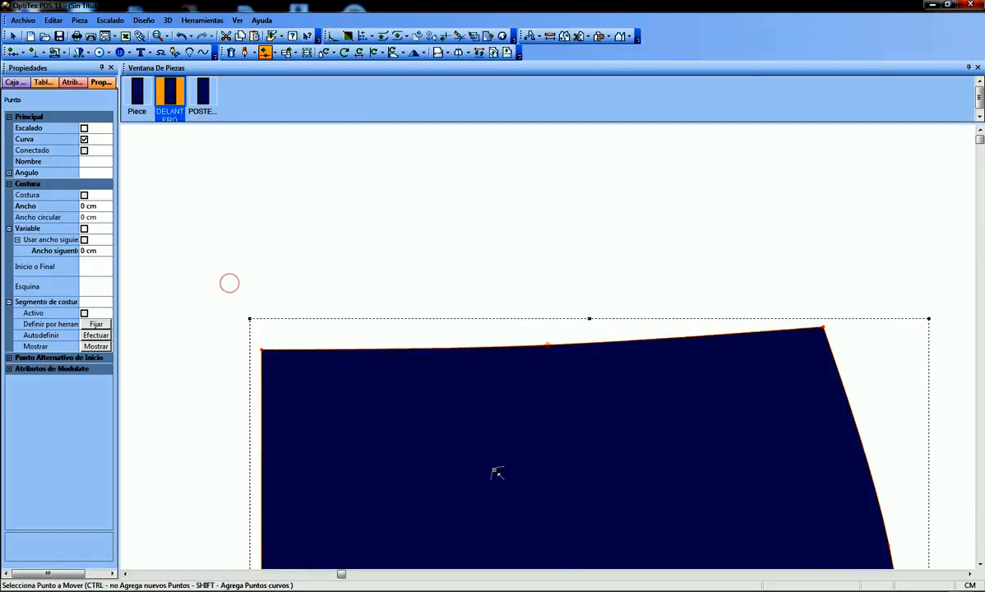
Raise the curve point on the DELANTERO upper edge slightly to flatten the waist curve
scroll(487, 401, up, 1)
click(624, 284)
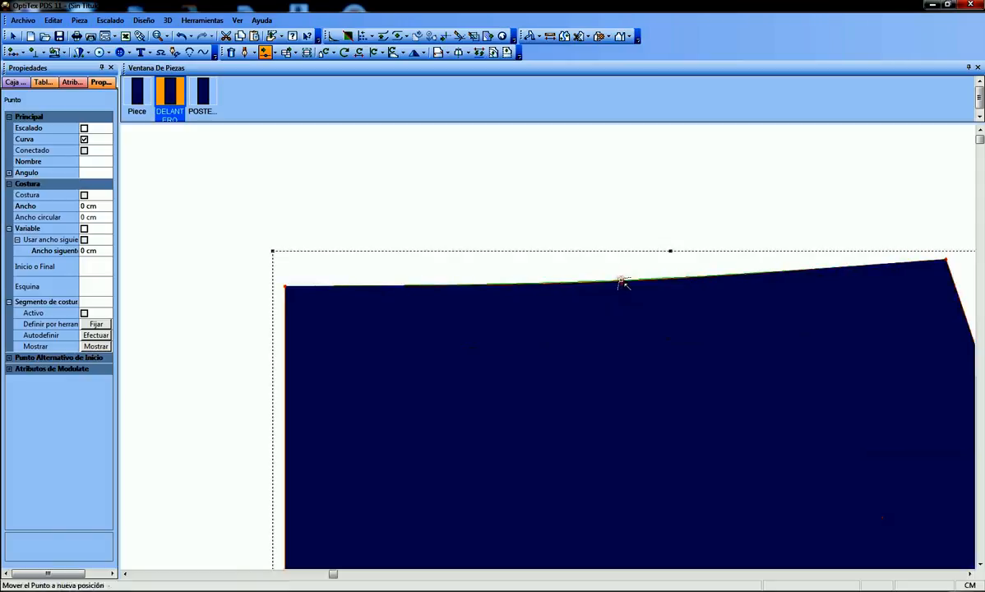
click(622, 280)
click(231, 281)
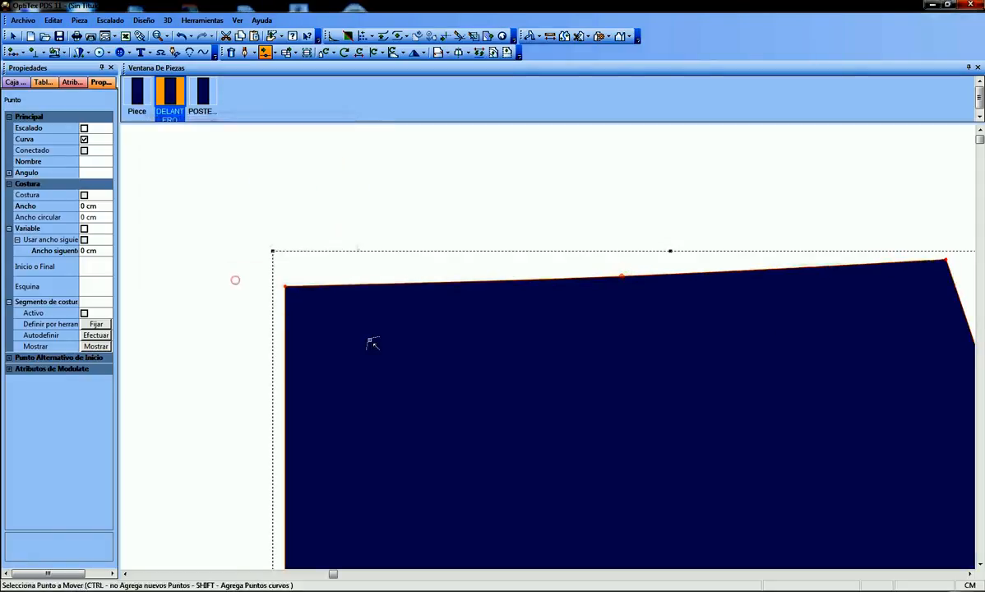
Move the upper-edge curve point by -0.02 cm horizontally and -0.11 cm vertically, and return to the selection tool
click(622, 279)
click(623, 279)
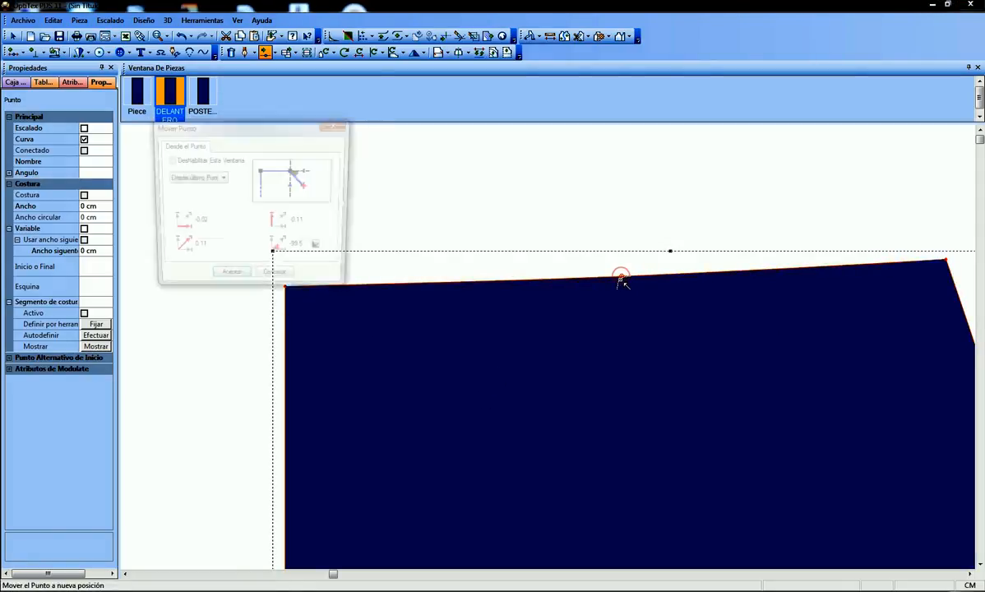
click(230, 282)
scroll(565, 370, down, 3)
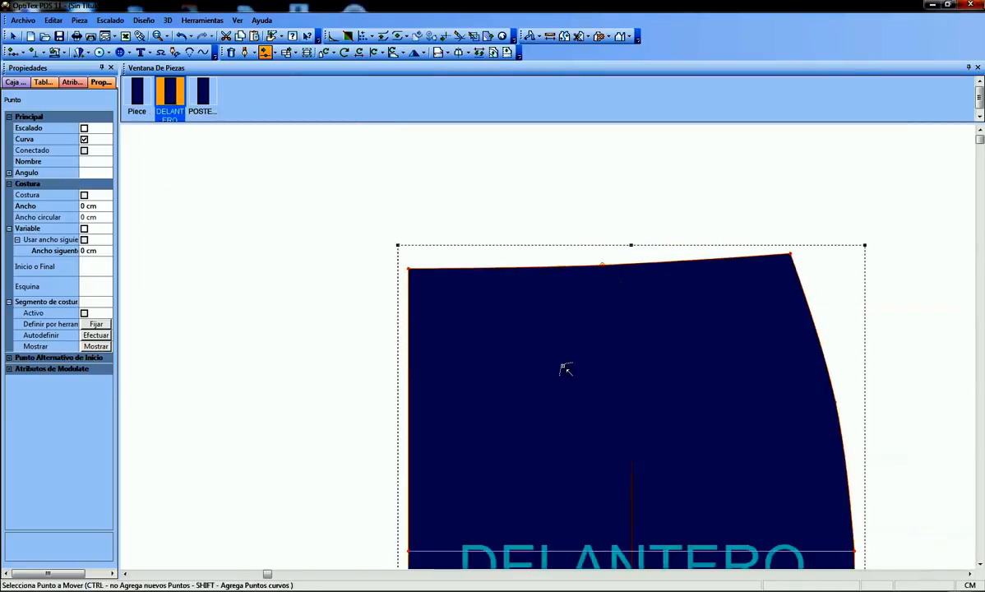
scroll(565, 370, down, 2)
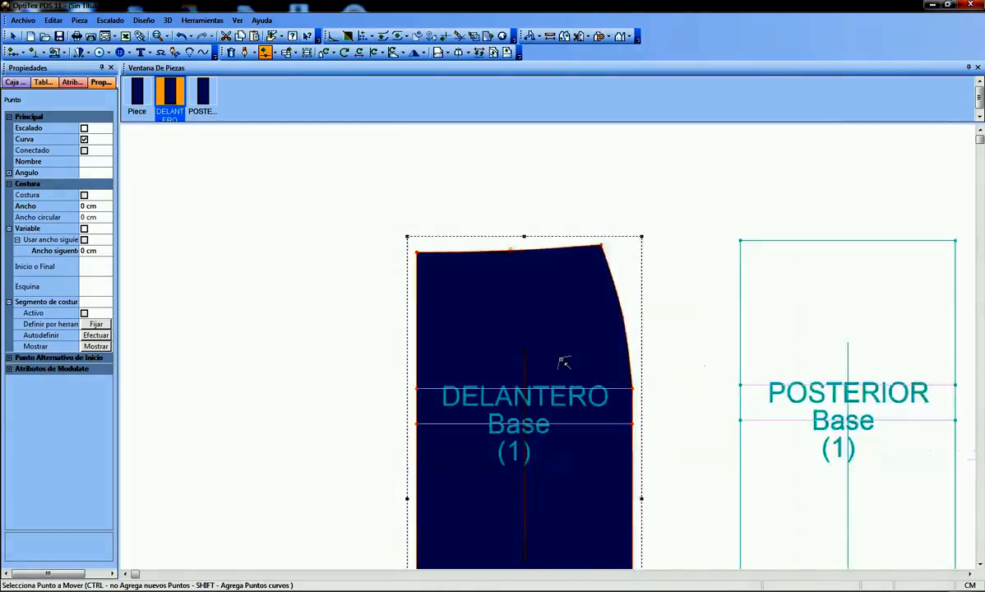
right_click(578, 202)
click(602, 215)
click(612, 188)
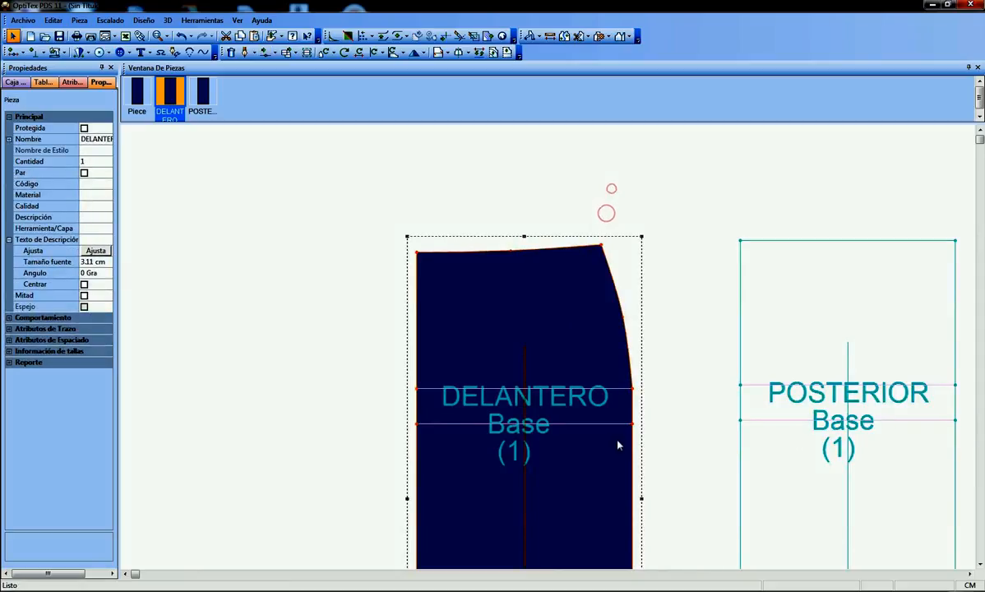
Move the DELANTERO piece farther away from the POSTERIOR piece
scroll(554, 356, down, 3)
scroll(555, 356, up, 1)
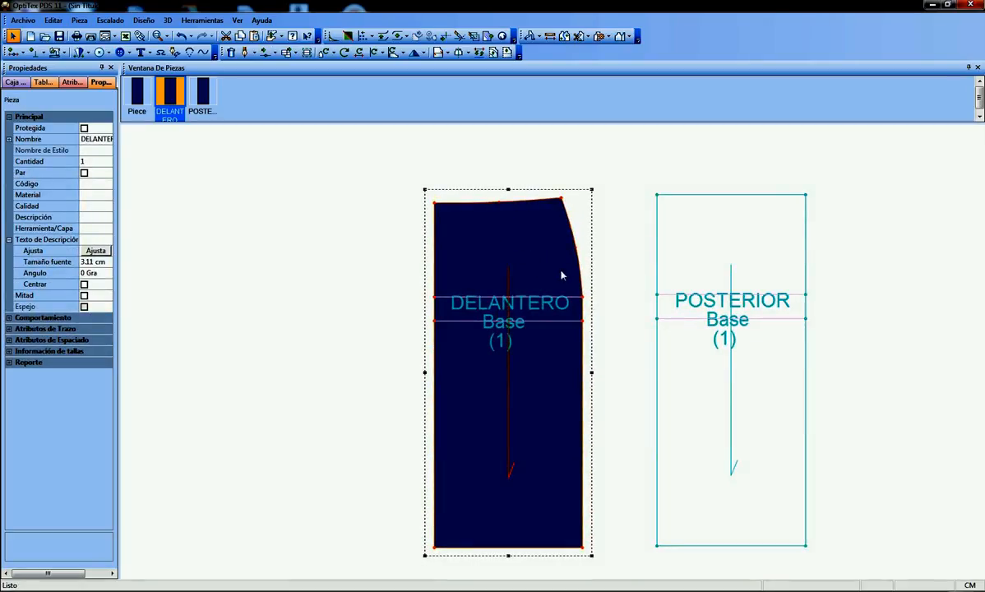
drag(532, 279, 445, 272)
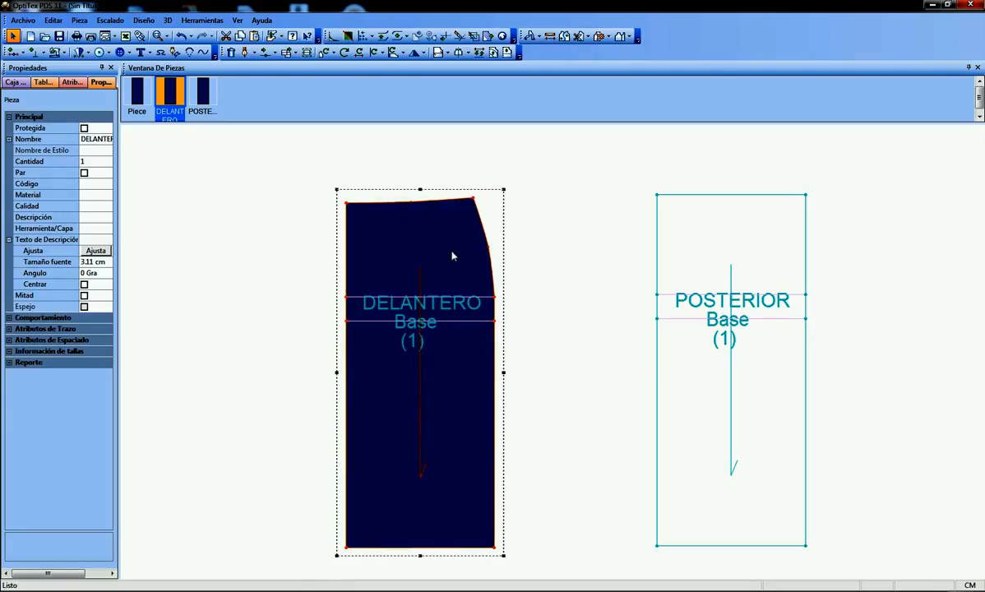
Insert a grading point on the DELANTERO upper edge at an absolute distance of 10 cm from the previous point
scroll(439, 223, up, 4)
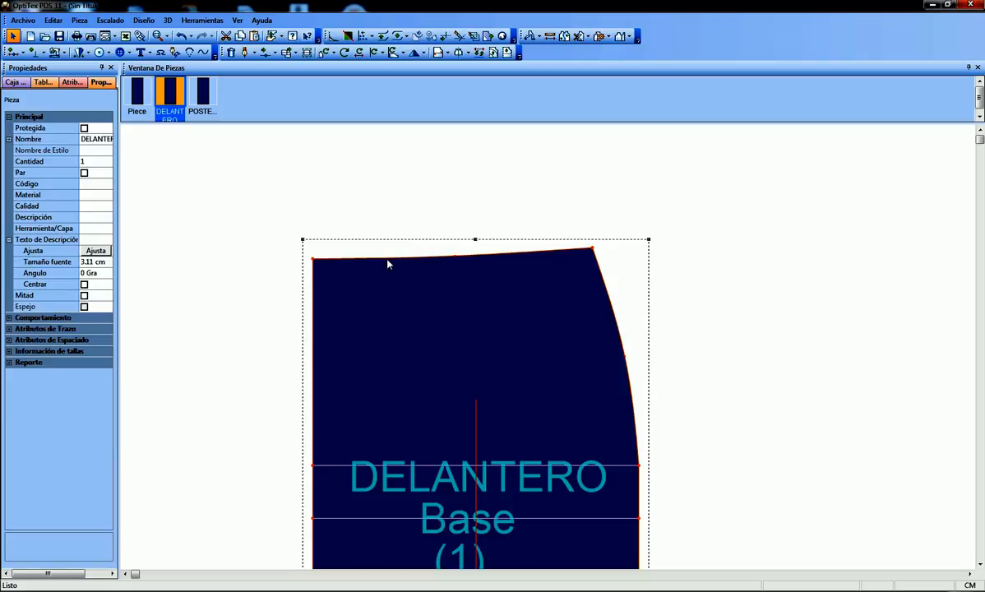
key(o)
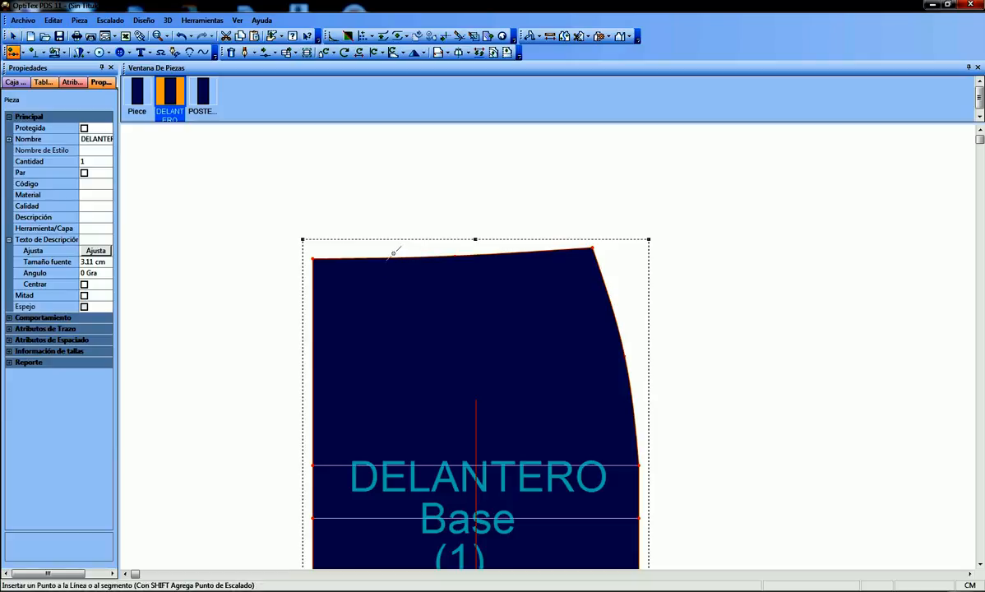
click(322, 258)
drag(249, 175, 144, 175)
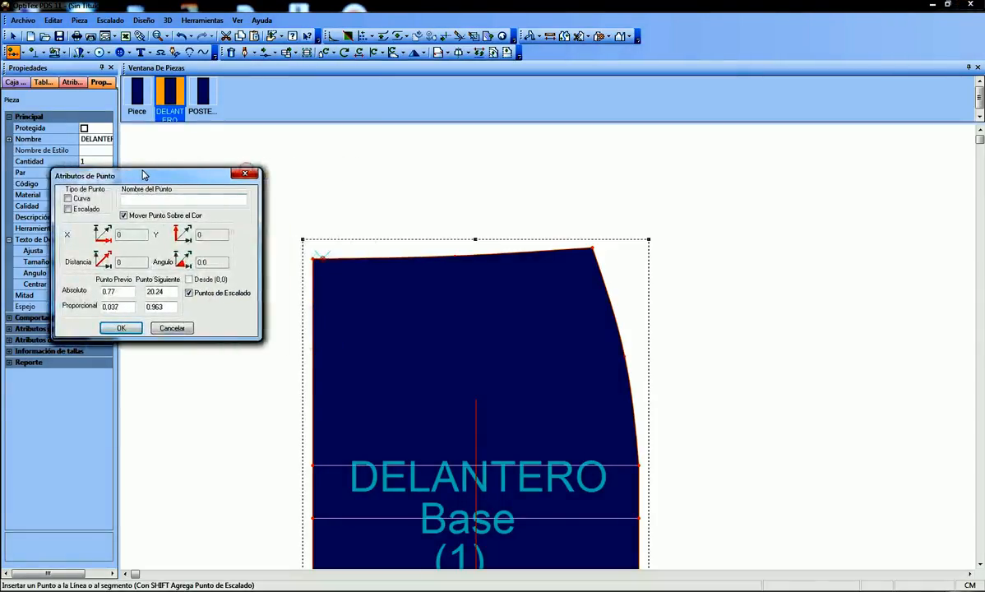
click(68, 208)
double_click(123, 292)
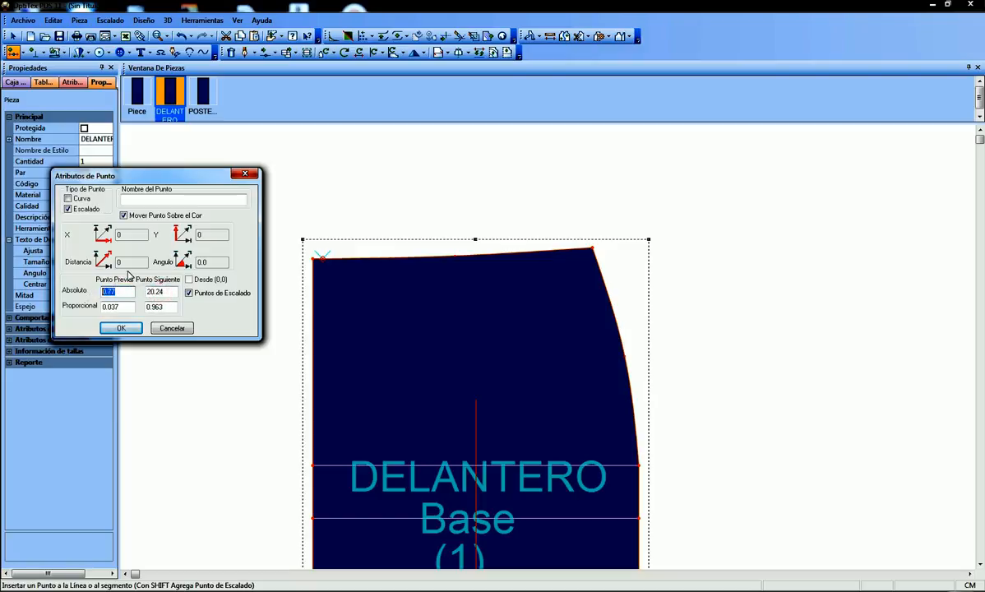
text(10)
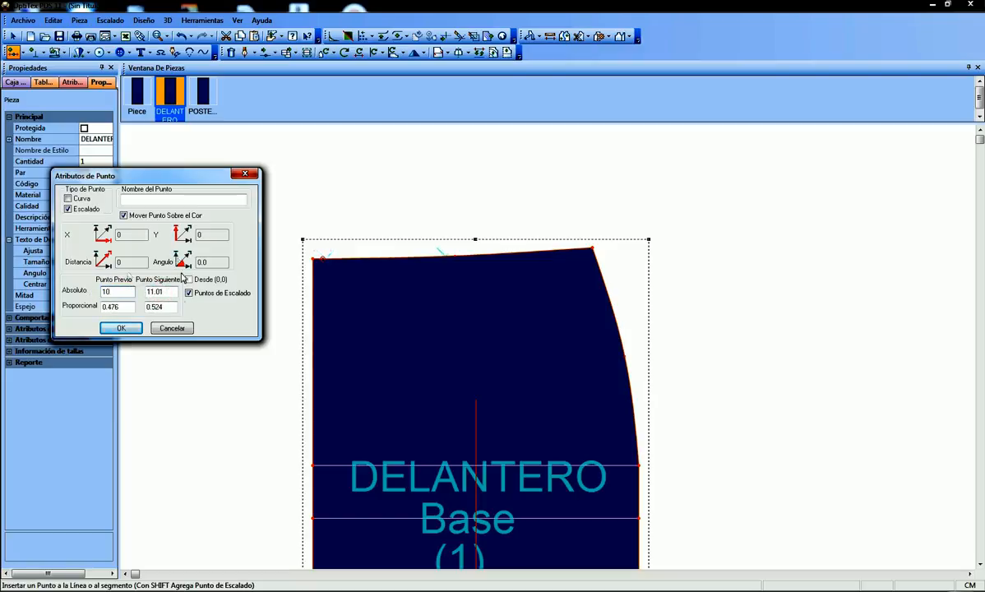
click(126, 327)
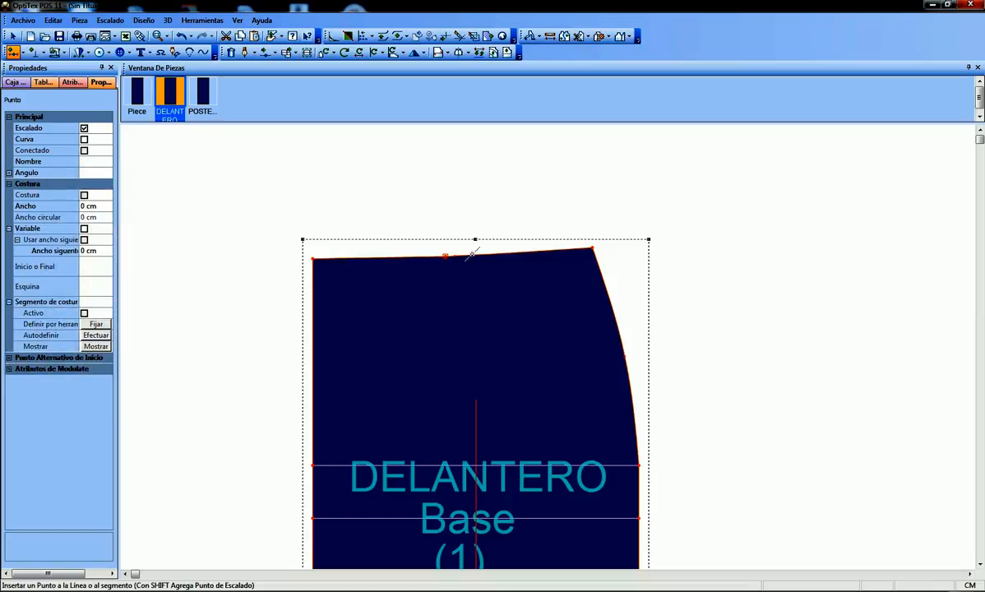
Display the DELANTERO segment lengths to check the waist division, hide them again, and return to the selection tool
key(F11)
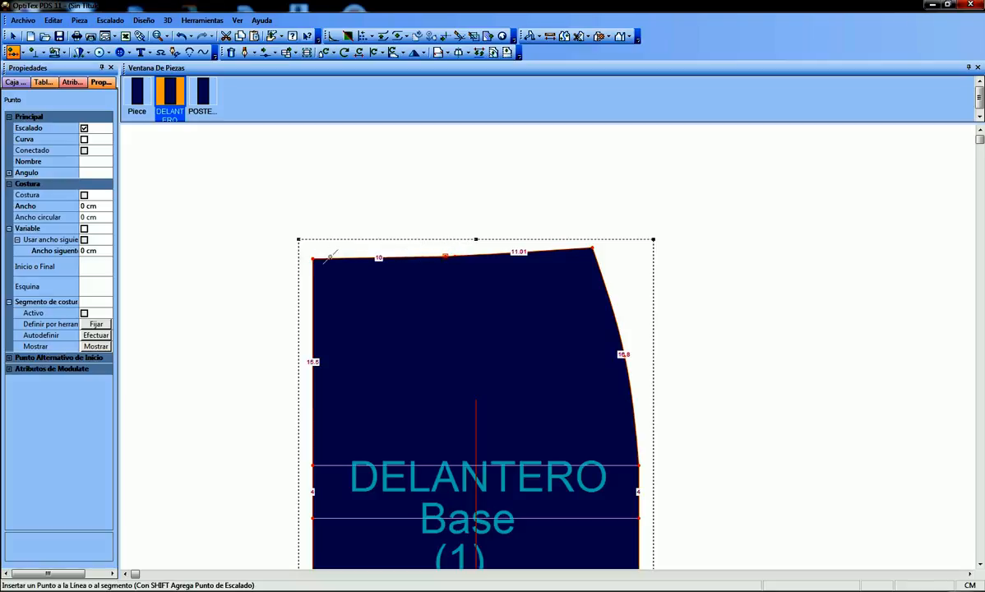
key(F3)
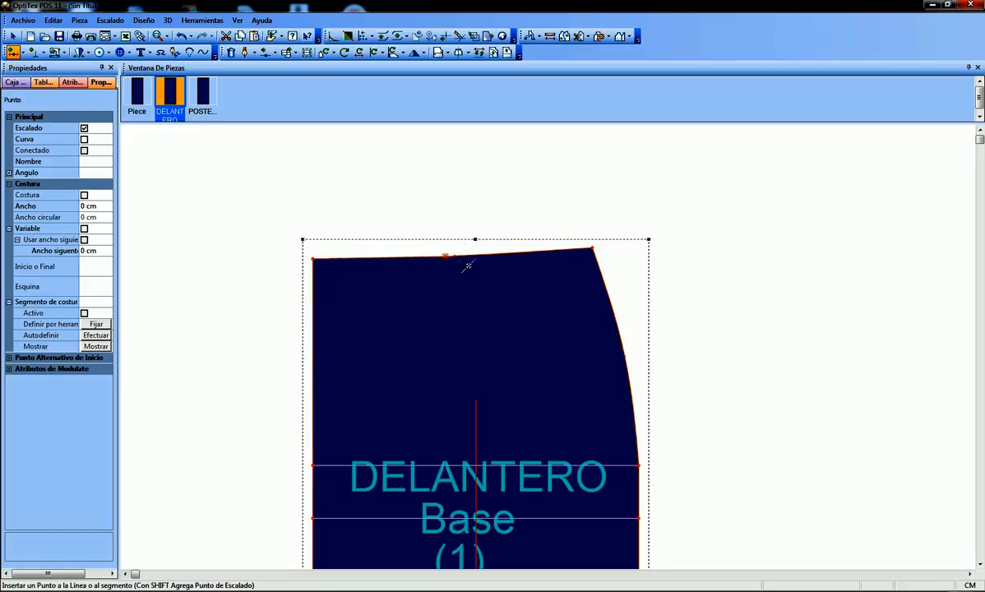
scroll(467, 266, up, 1)
right_click(587, 252)
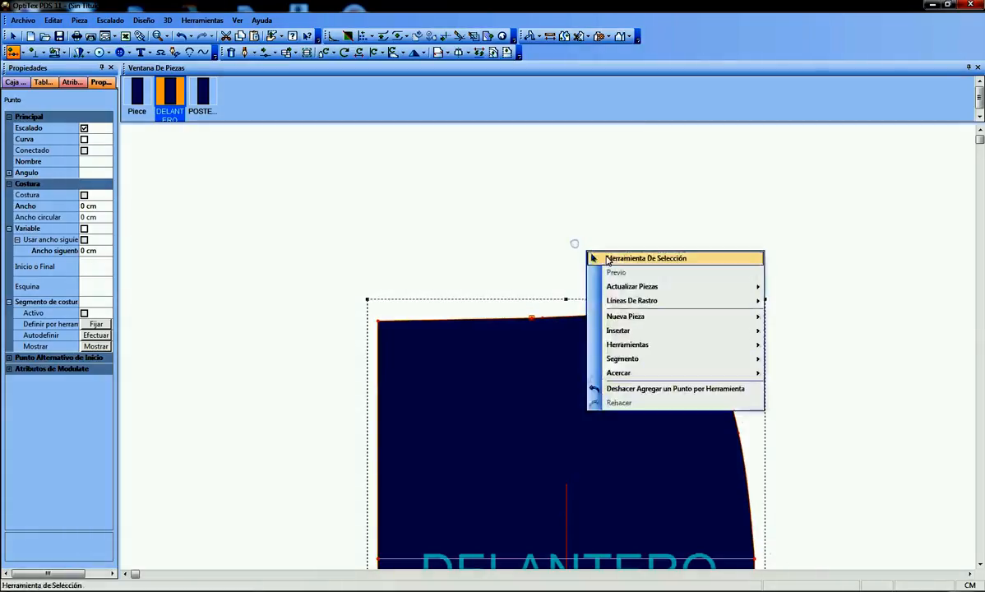
click(594, 257)
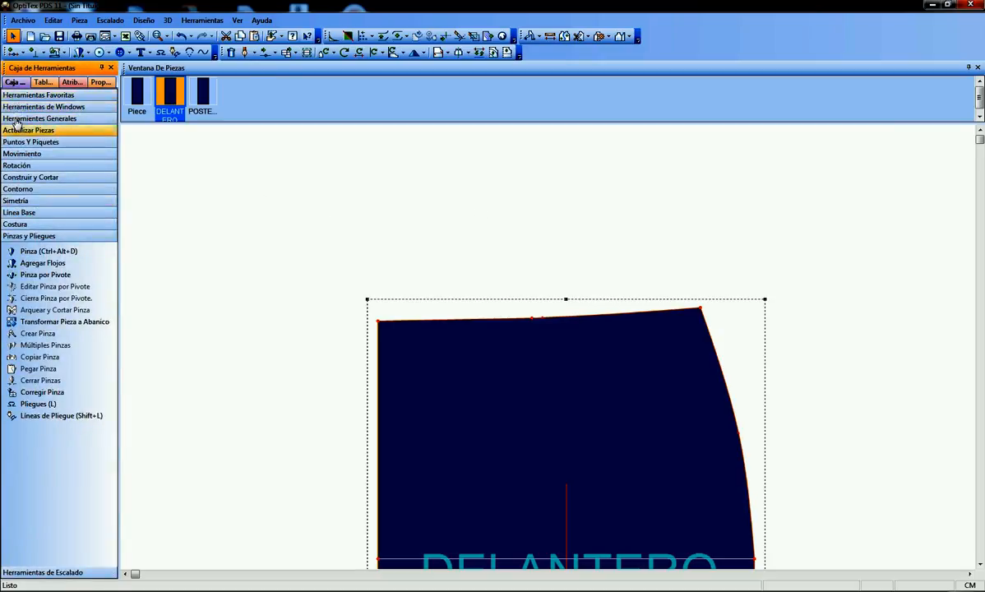
Start a dart on the DELANTERO upper edge, placing its first leg point 1.5 cm before the next grading point
click(29, 250)
scroll(566, 352, up, 2)
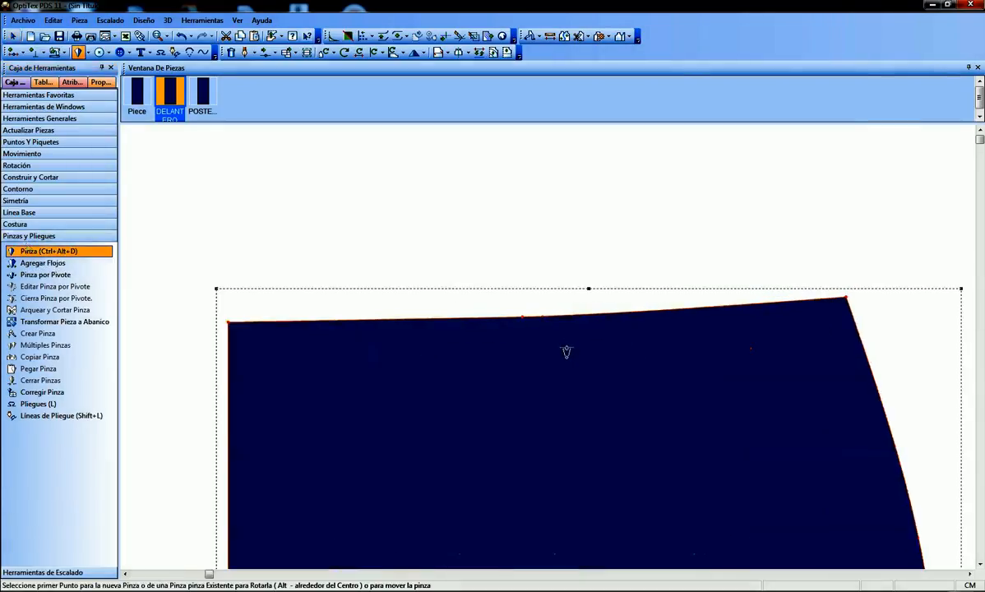
scroll(565, 352, up, 1)
scroll(547, 351, down, 2)
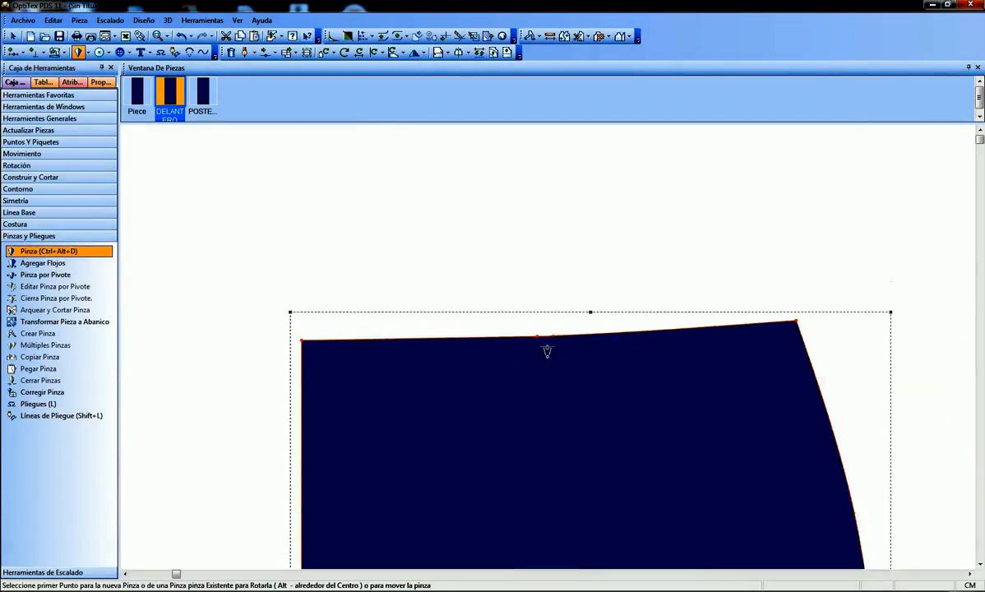
scroll(549, 352, up, 1)
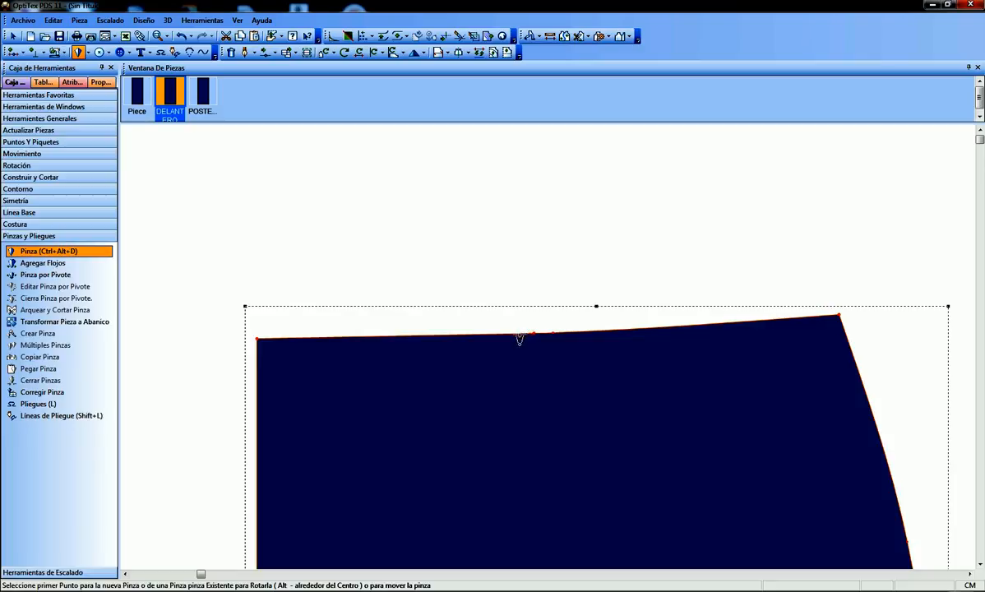
click(519, 335)
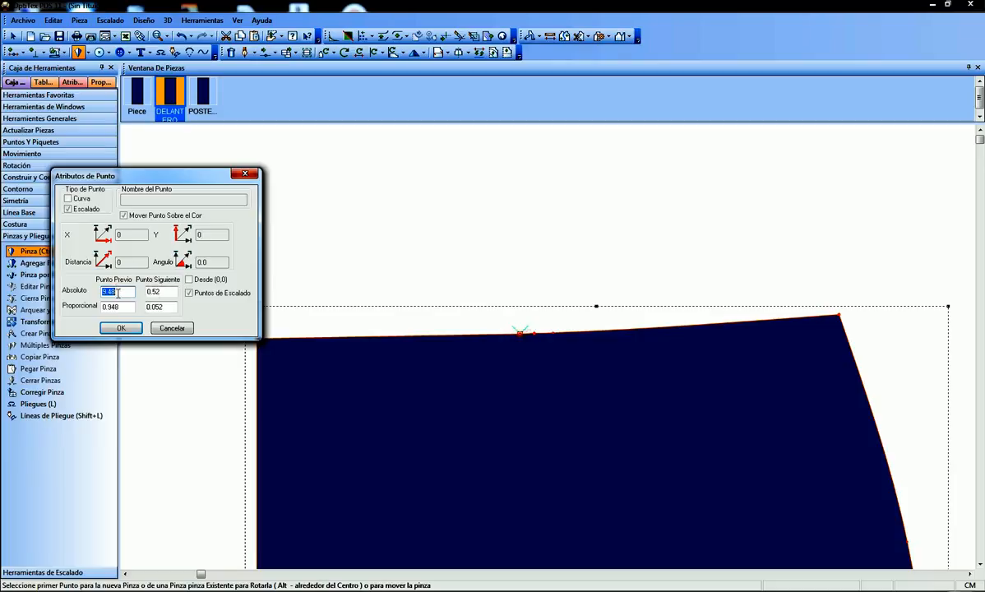
click(167, 291)
click(129, 292)
click(164, 292)
double_click(163, 292)
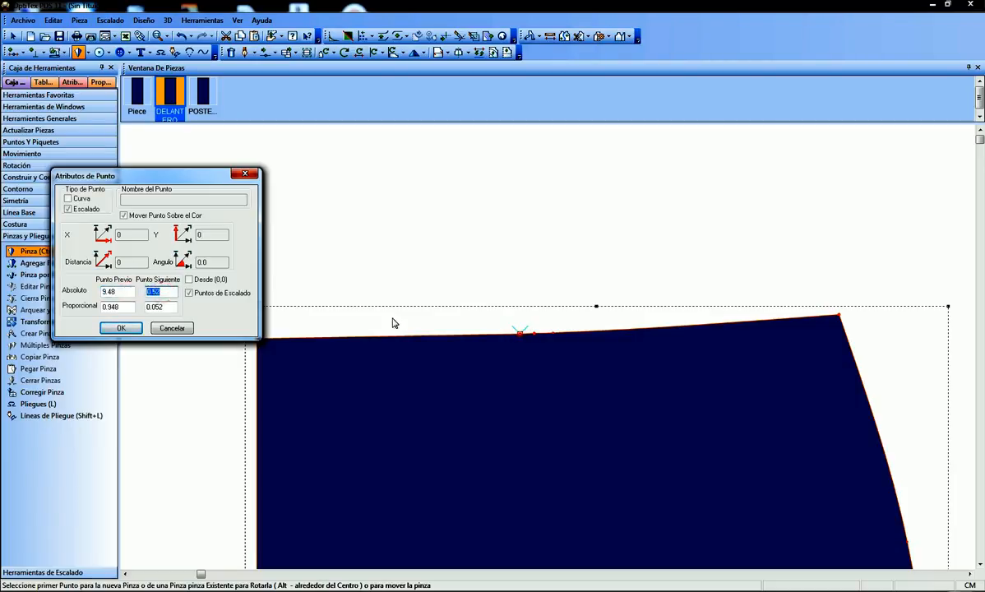
text(1.5)
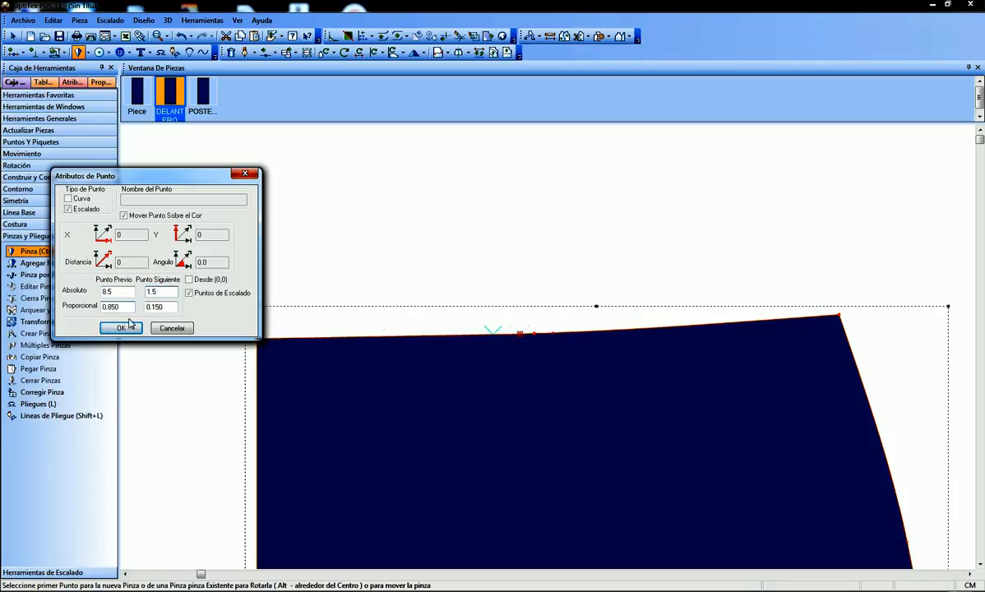
click(120, 327)
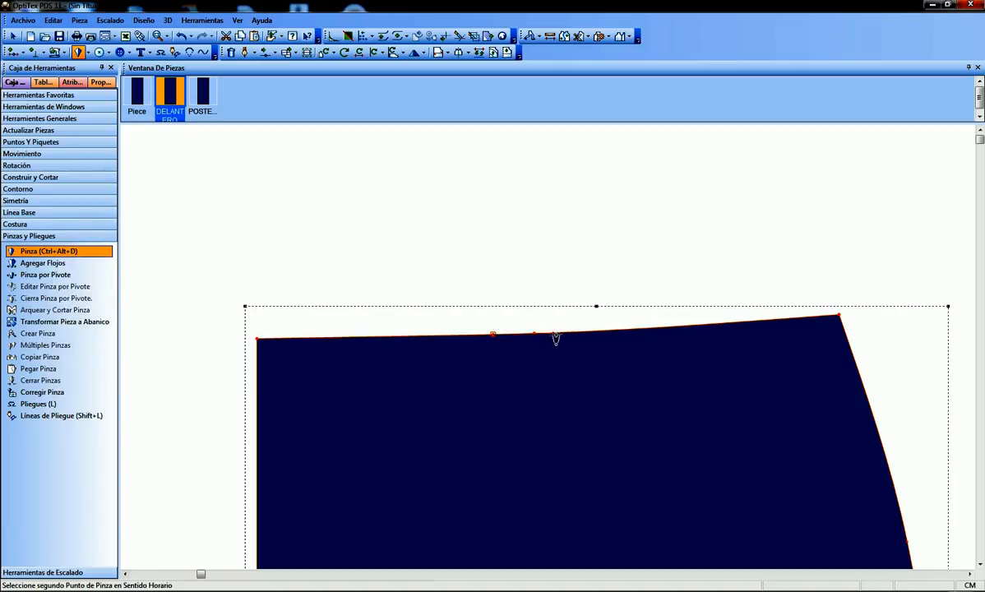
Place the dart's second leg point on the DELANTERO upper edge, 1.5 cm past the previous grading point
scroll(522, 330, up, 1)
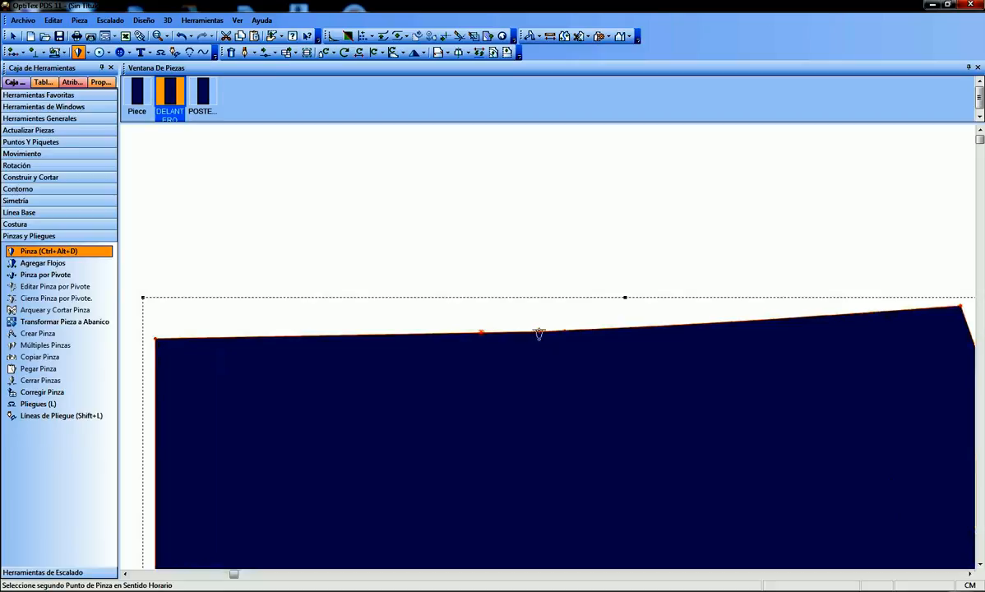
click(549, 332)
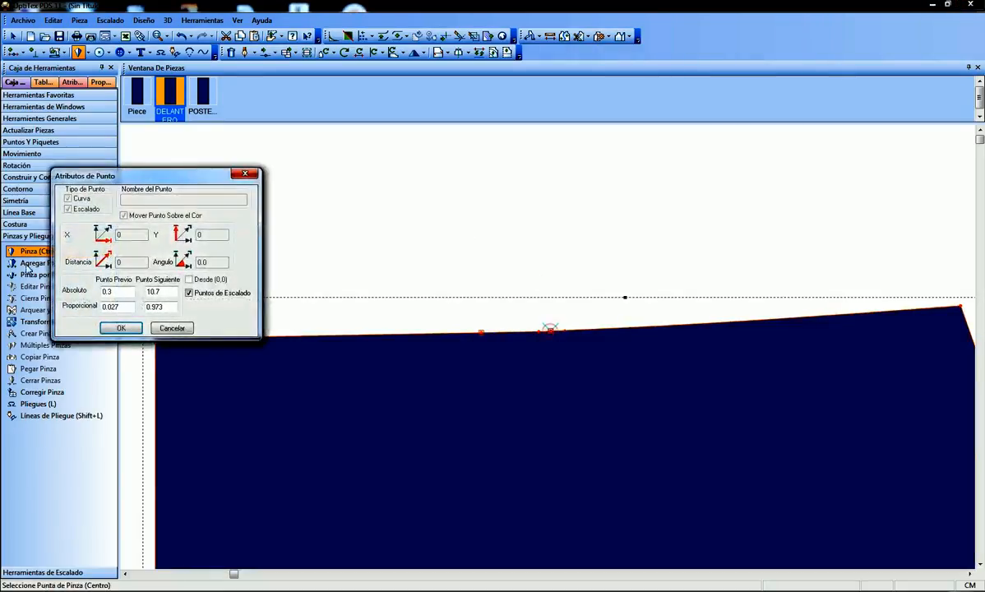
click(117, 287)
click(175, 289)
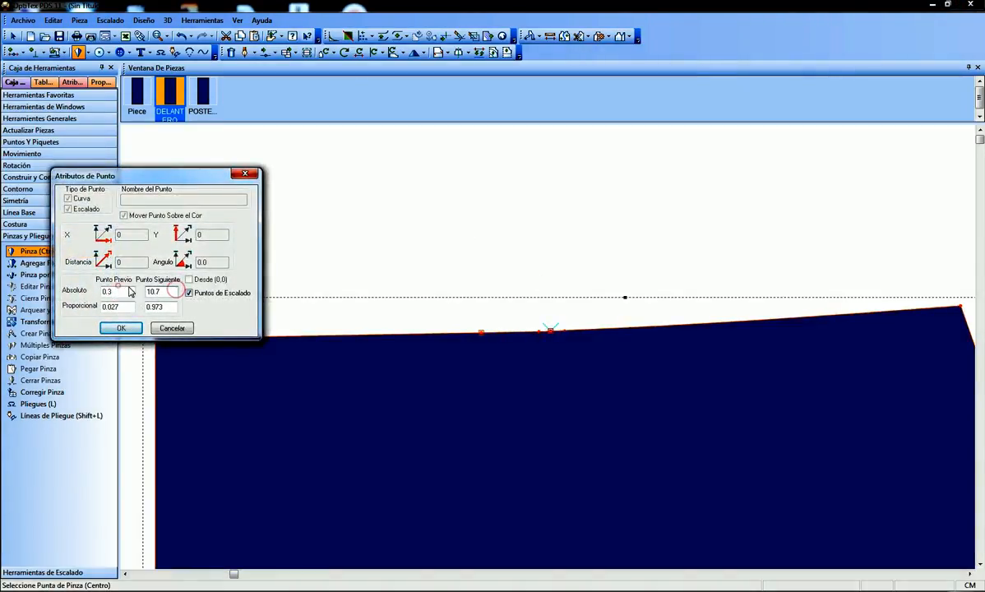
double_click(115, 291)
text(1.)
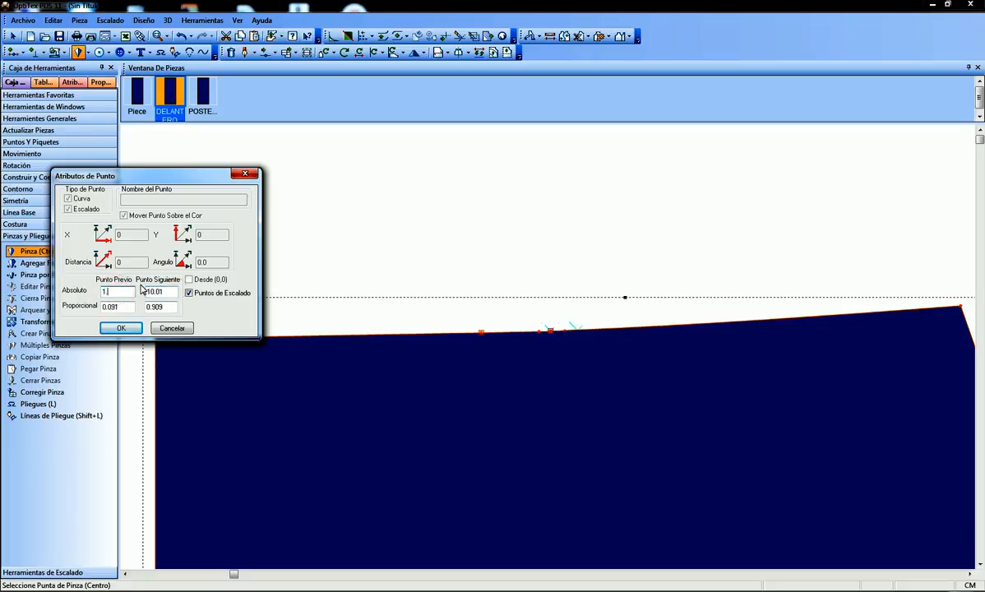
text(5)
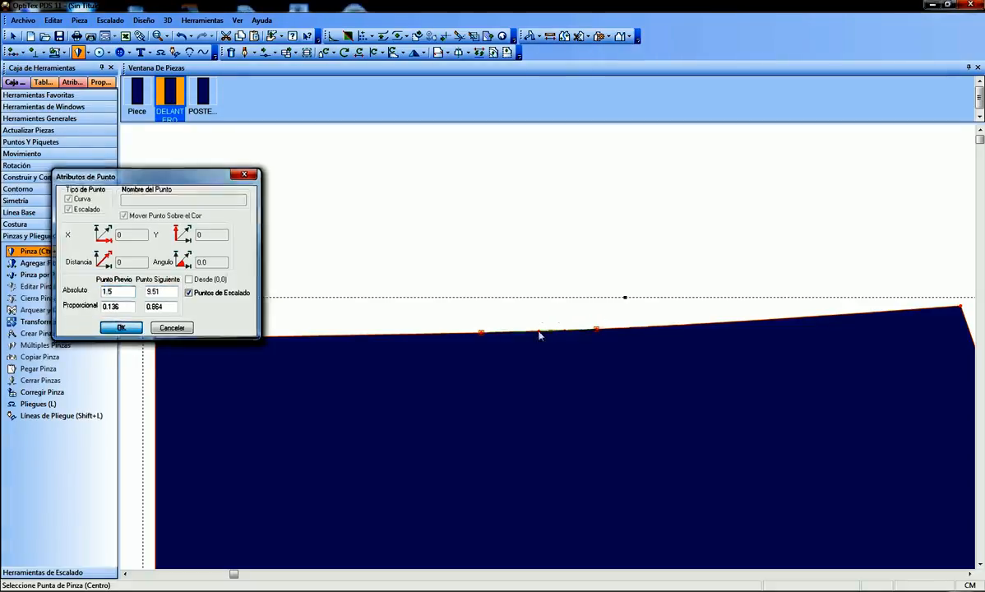
click(121, 328)
Place the dart tip below the DELANTERO waist, set the dart's depth to 12 cm, and return to the selection tool
scroll(543, 383, down, 3)
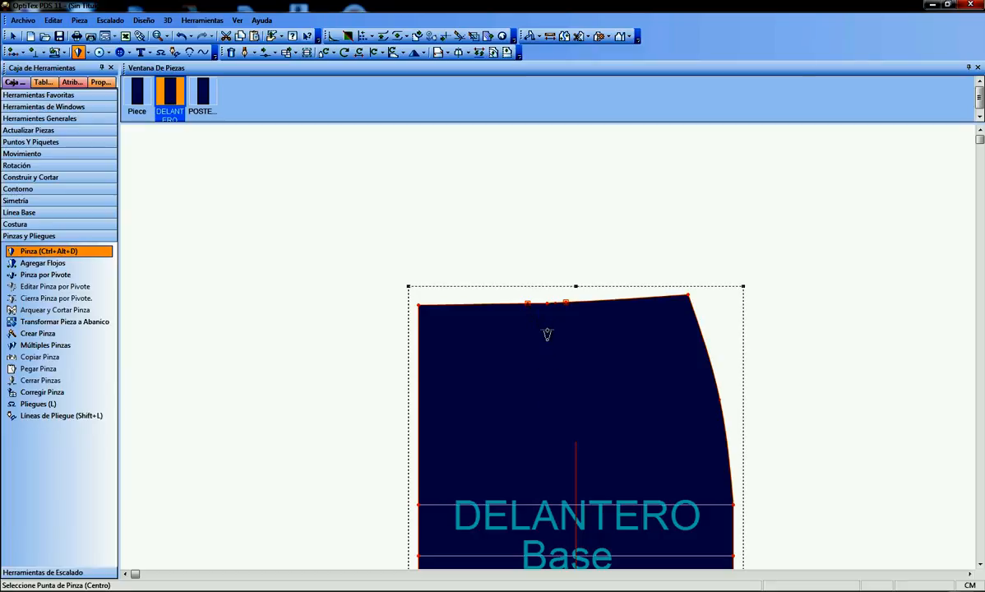
click(550, 444)
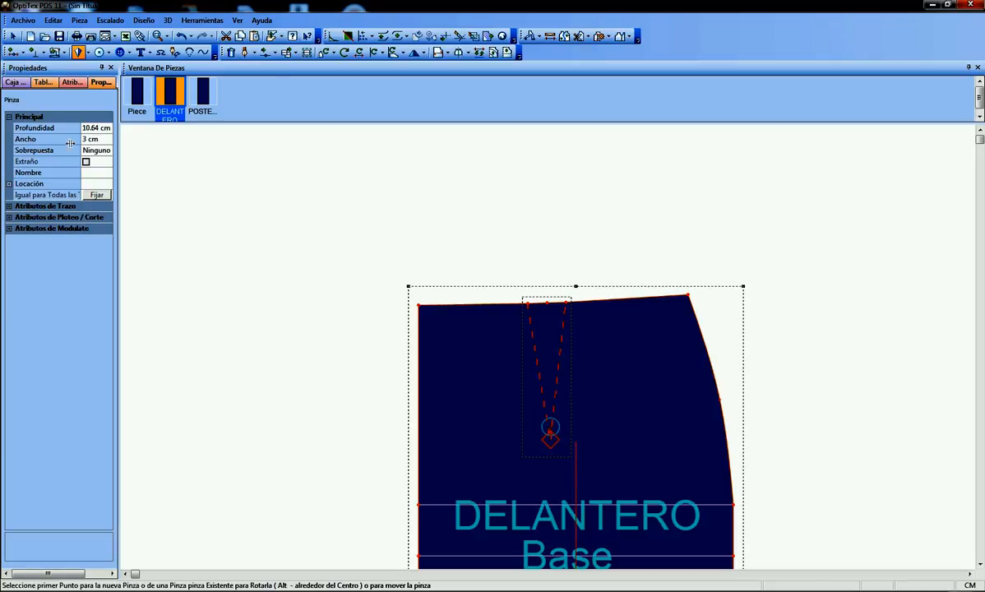
click(97, 128)
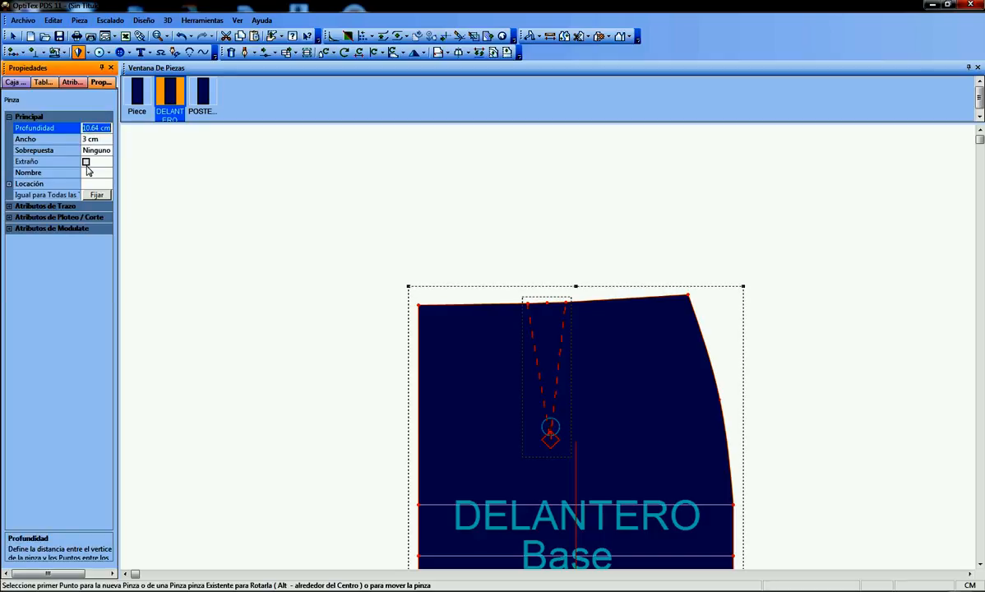
text(12)
key(Return)
right_click(451, 173)
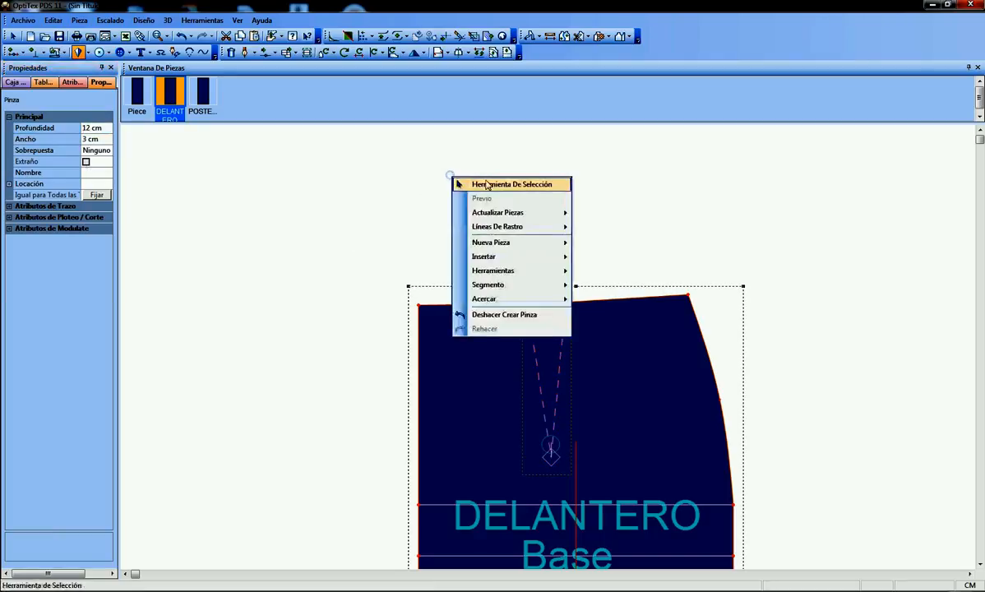
click(487, 181)
Shift the DELANTERO piece to the left and move the POSTERIOR piece close beside it
scroll(728, 456, down, 6)
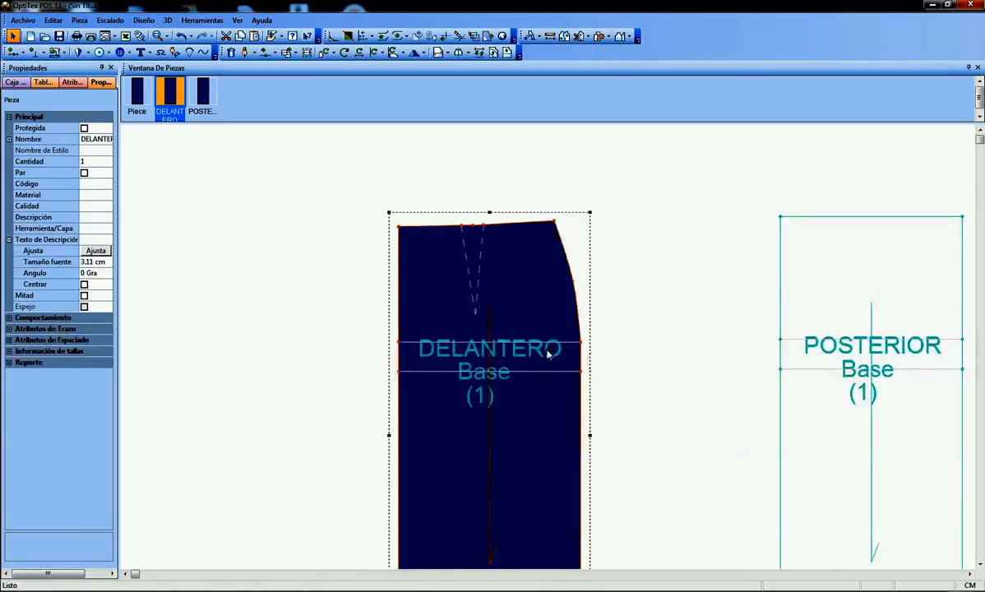
scroll(554, 357, up, 1)
drag(548, 333, 511, 333)
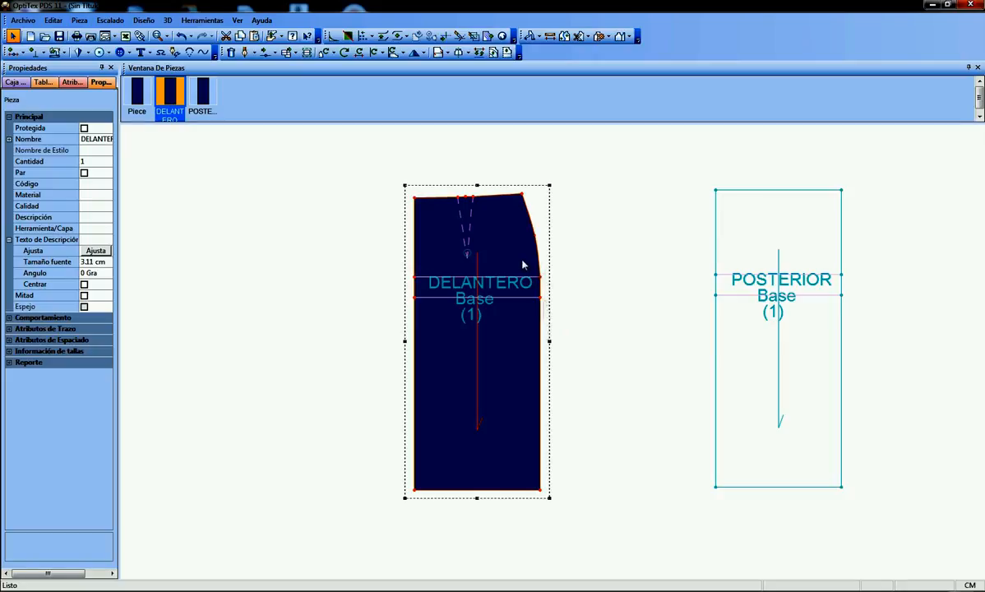
drag(523, 264, 477, 260)
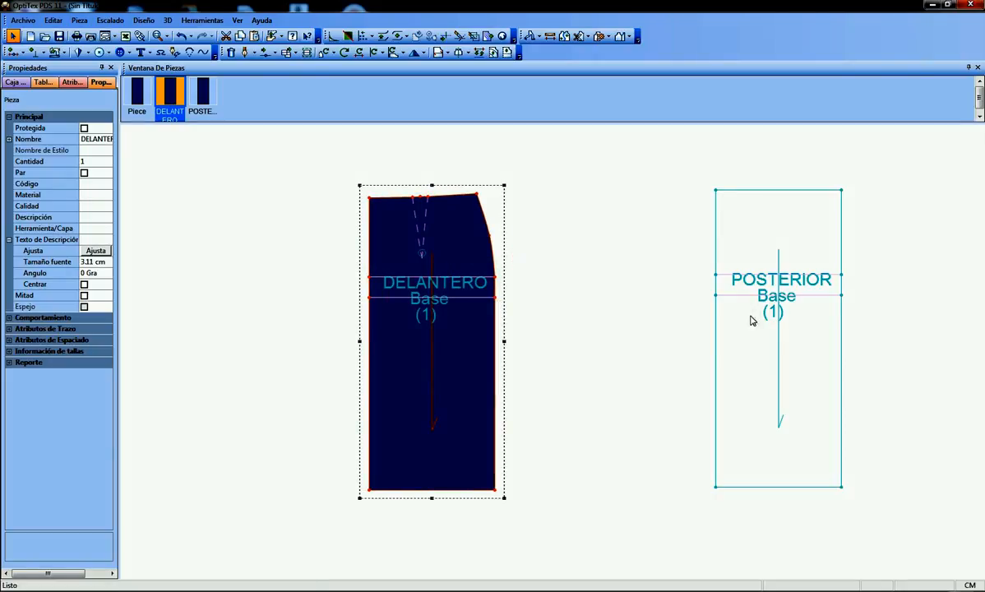
drag(750, 319, 556, 321)
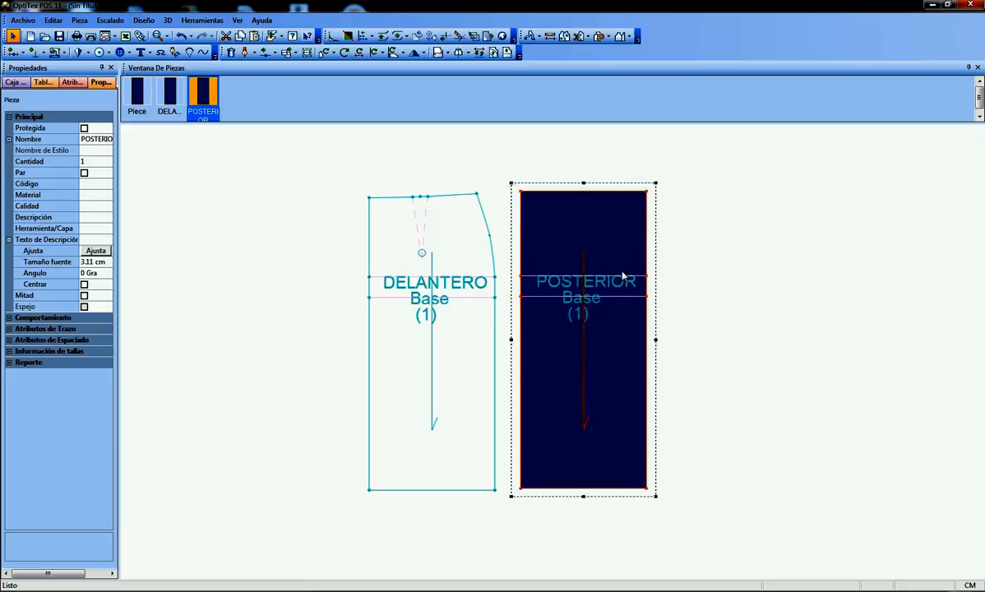
Try lowering the POSTERIOR piece's upper-left corner point with 0 cm horizontal displacement, and undo the move
scroll(622, 276, down, 1)
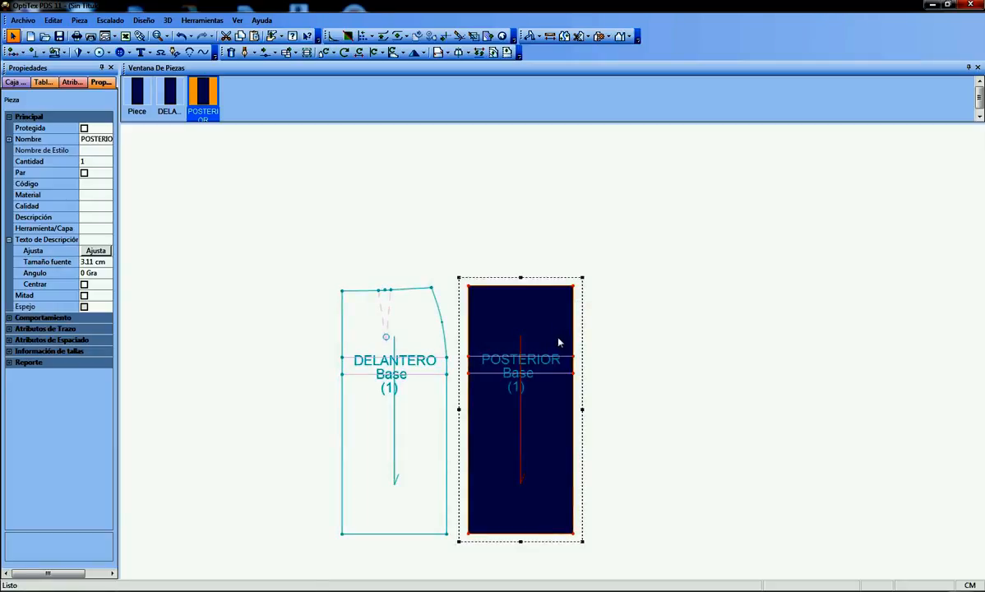
scroll(558, 341, up, 2)
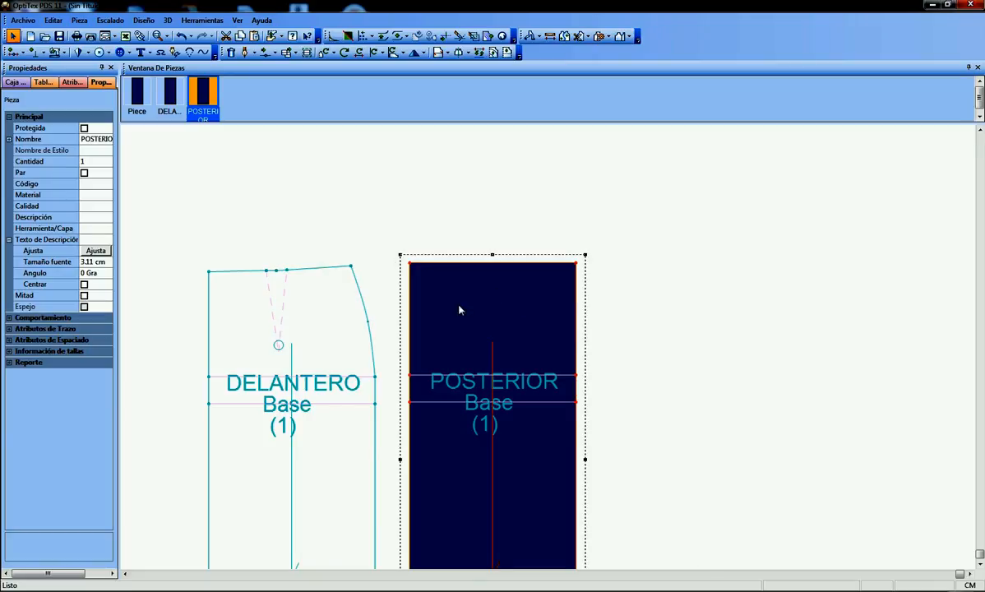
scroll(460, 310, up, 1)
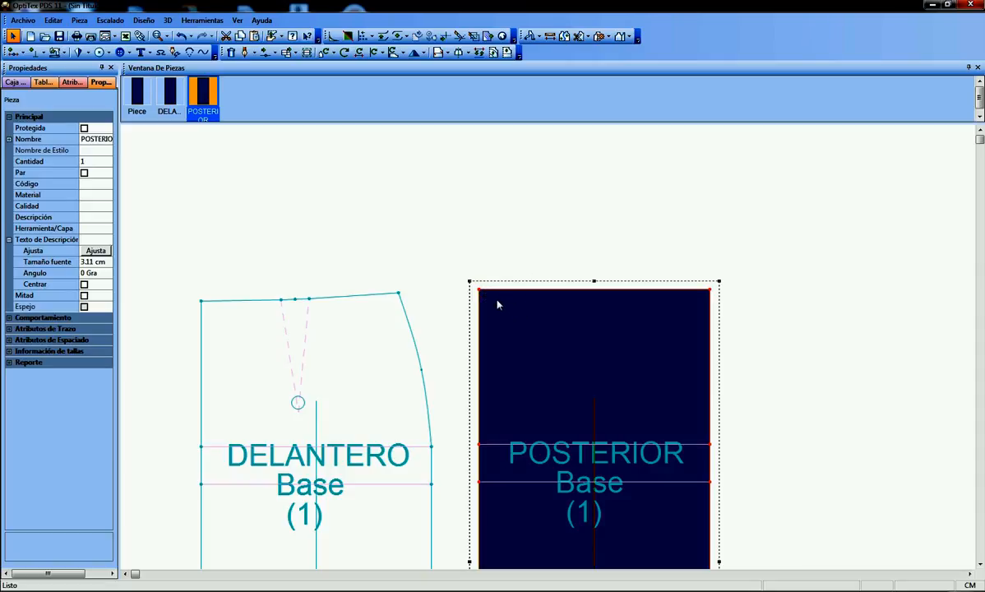
key(m)
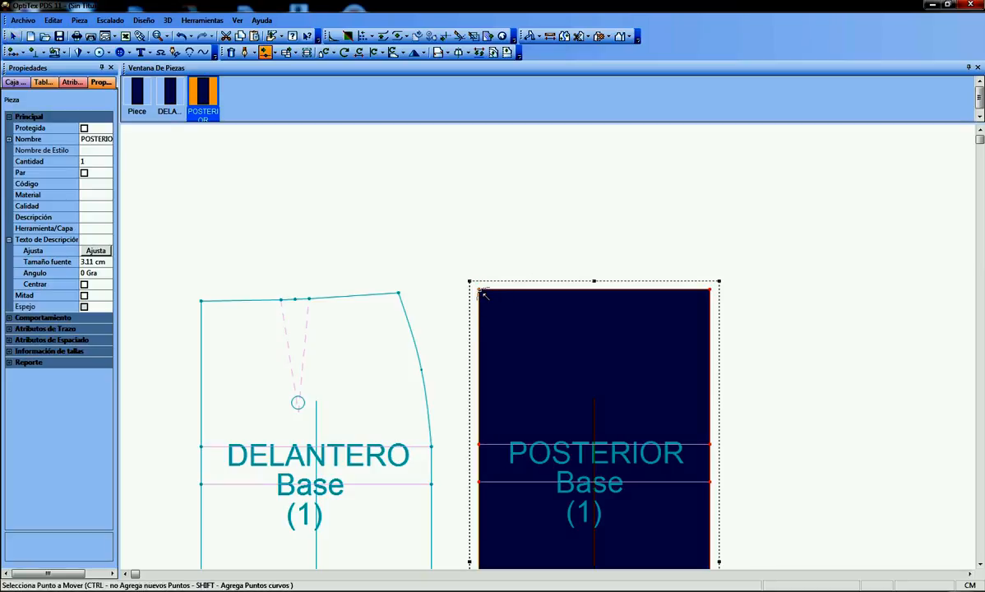
click(480, 290)
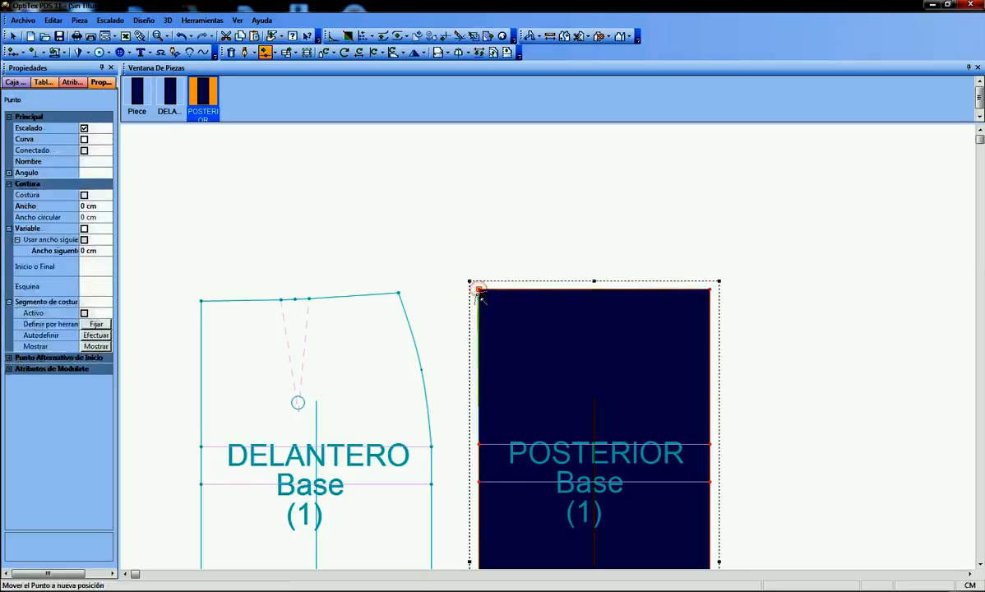
click(483, 309)
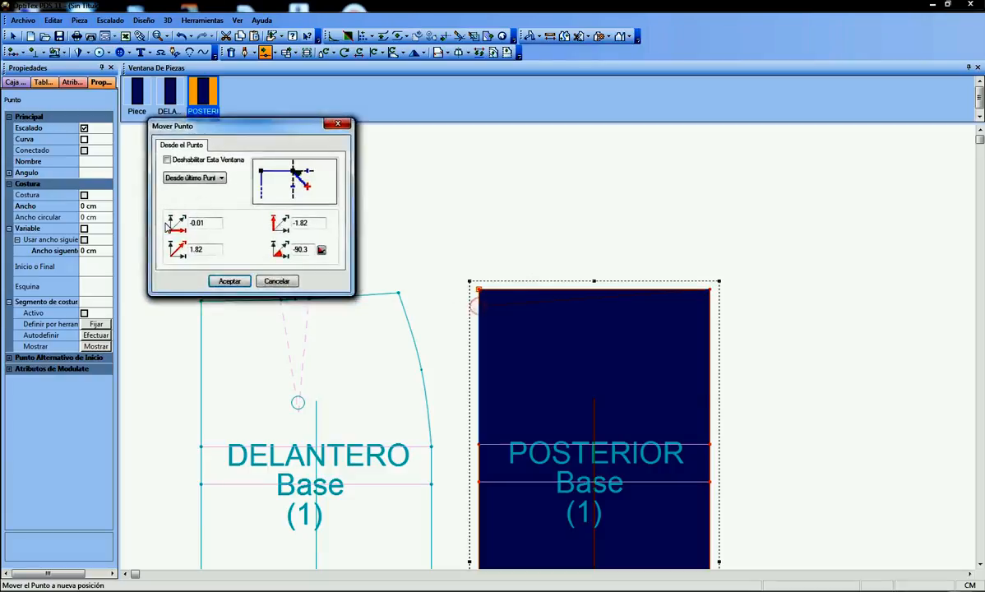
text(0)
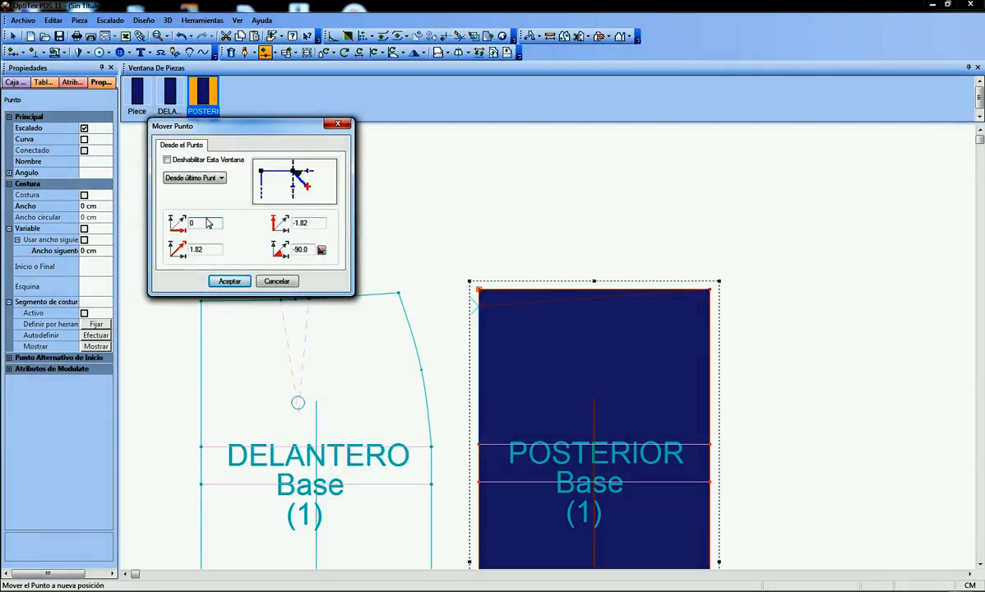
double_click(316, 222)
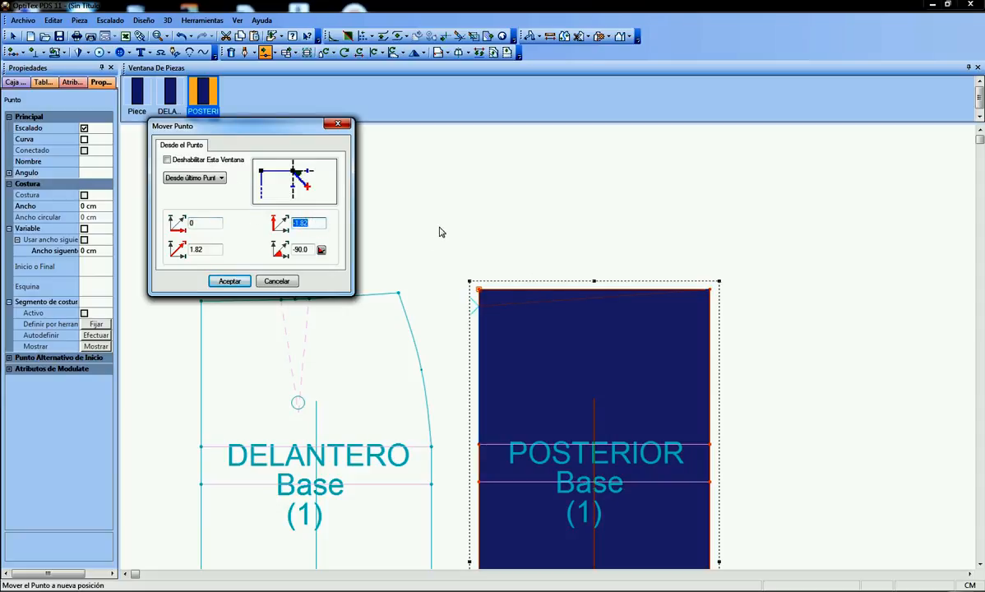
text(-1)
click(231, 282)
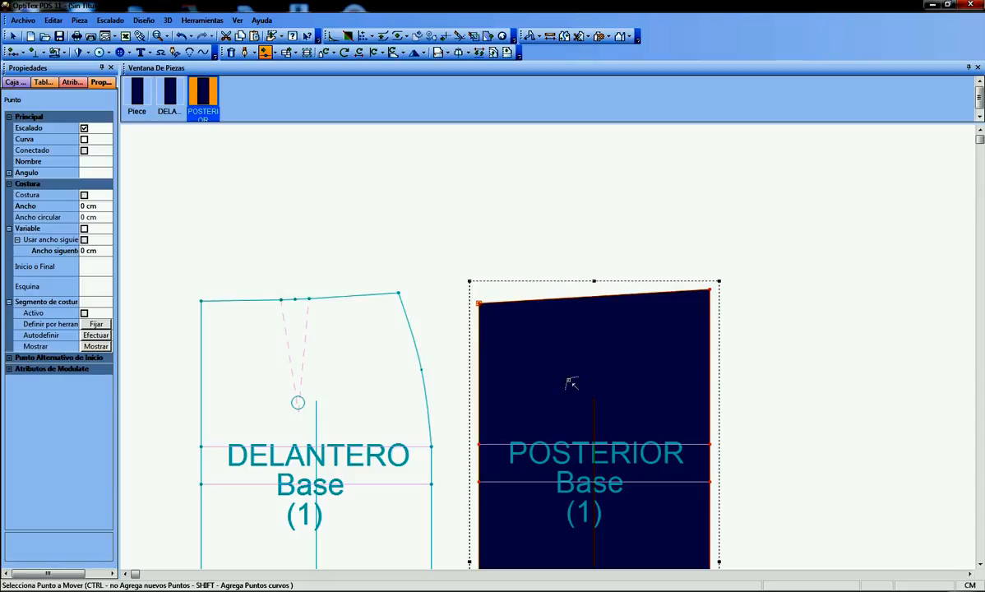
scroll(550, 350, down, 3)
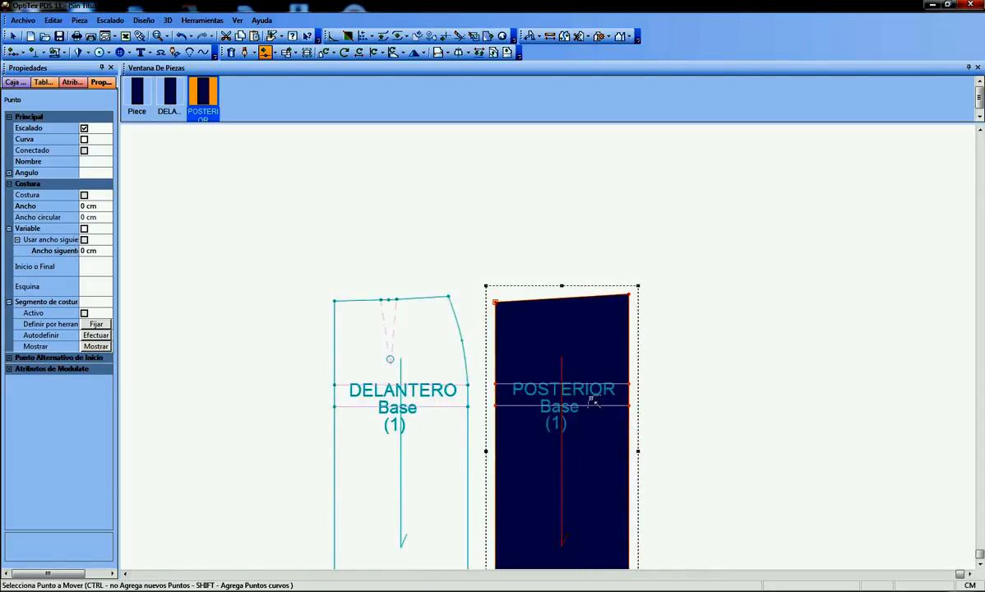
scroll(593, 402, up, 1)
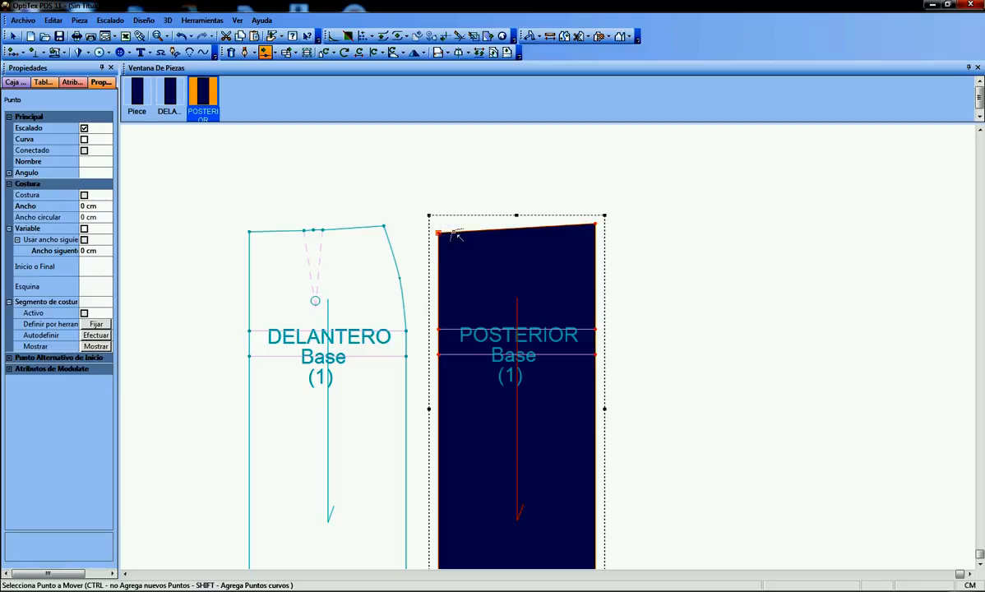
right_click(498, 193)
click(510, 195)
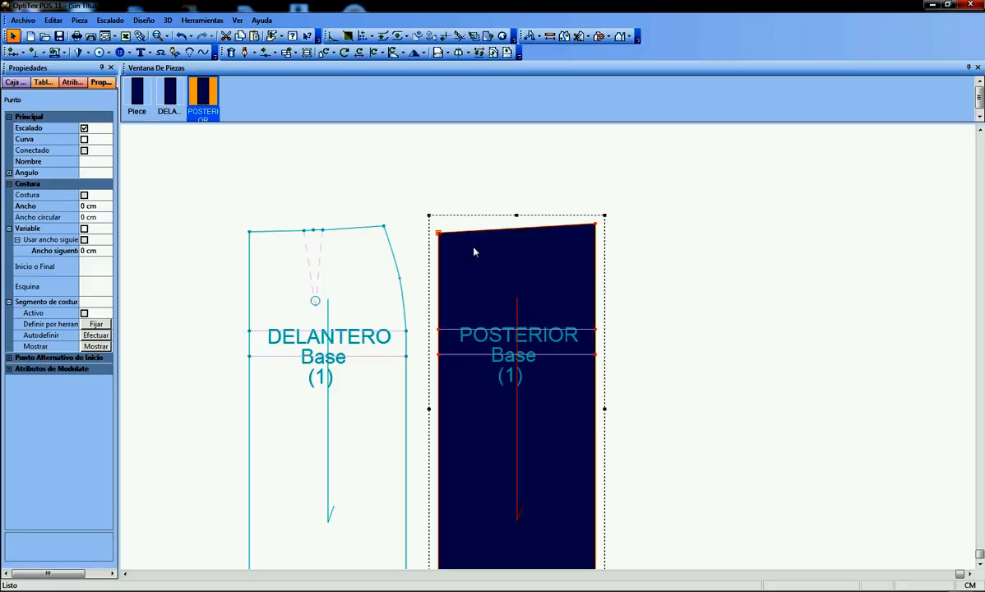
click(470, 249)
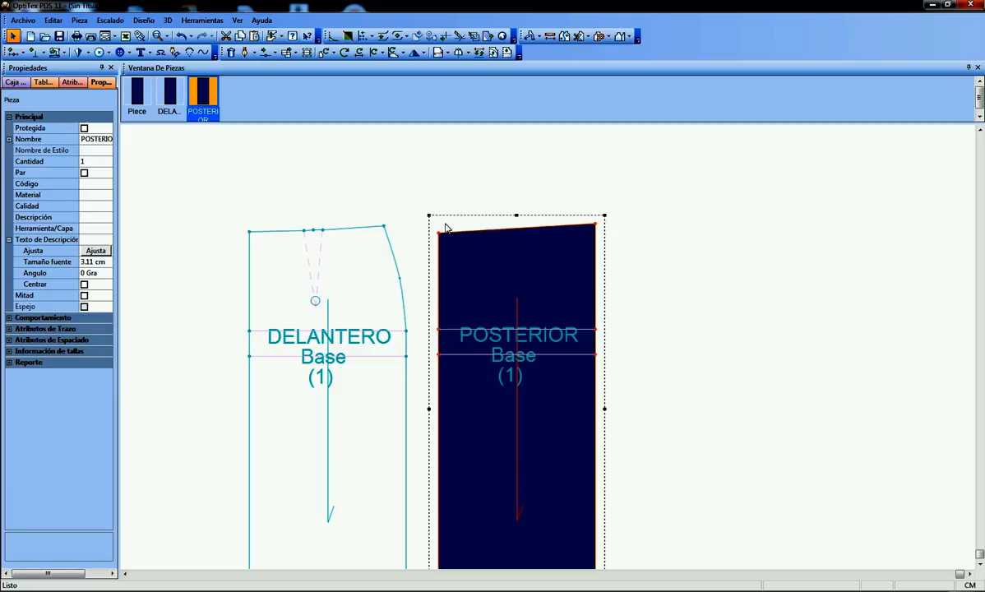
key(ctrl+z)
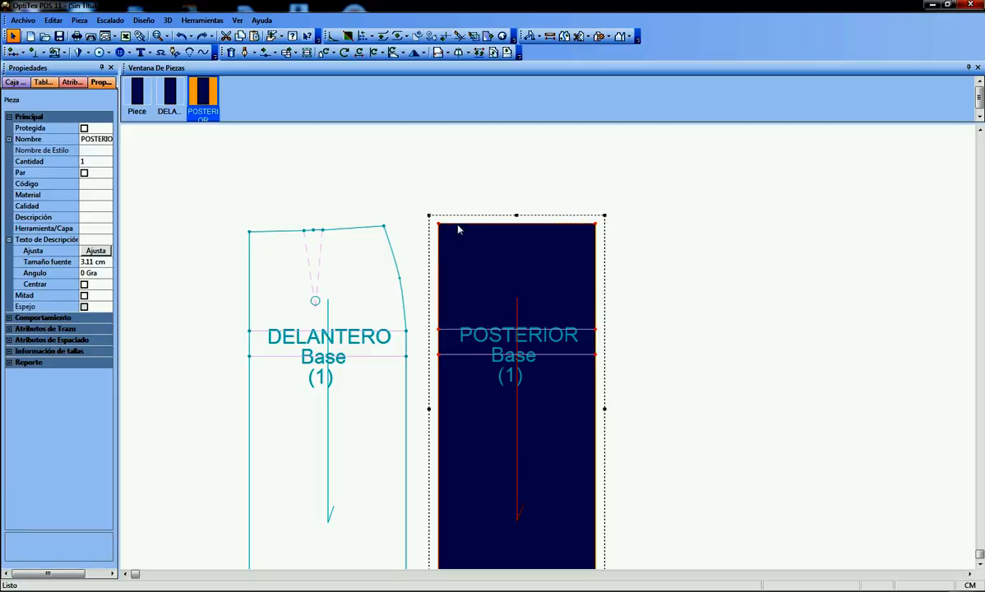
Move the POSTERIOR piece's upper-left corner point 1.5 cm horizontally and -1.5 cm vertically, and return to the selection tool
scroll(550, 352, up, 2)
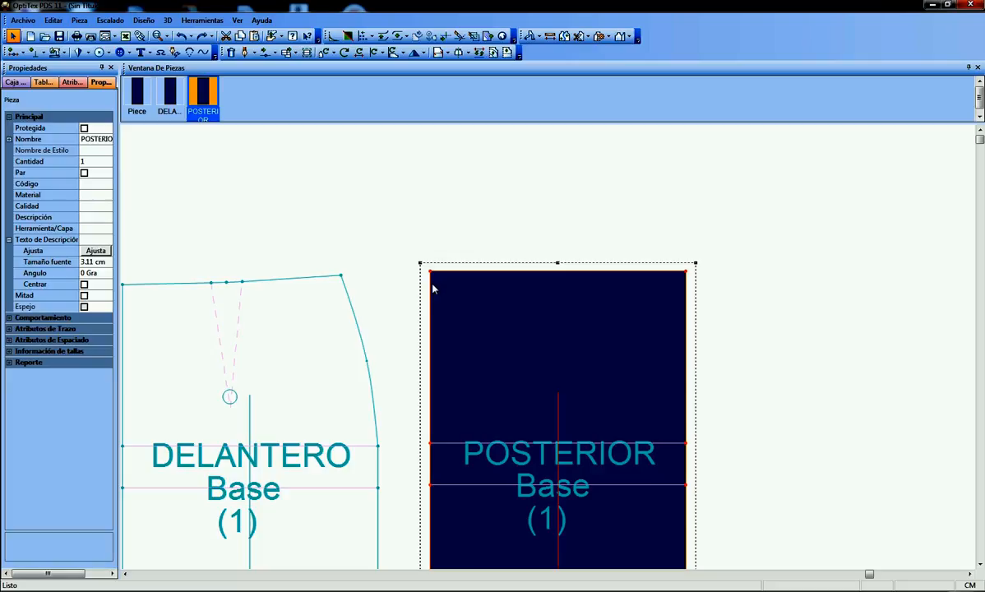
key(m)
click(430, 272)
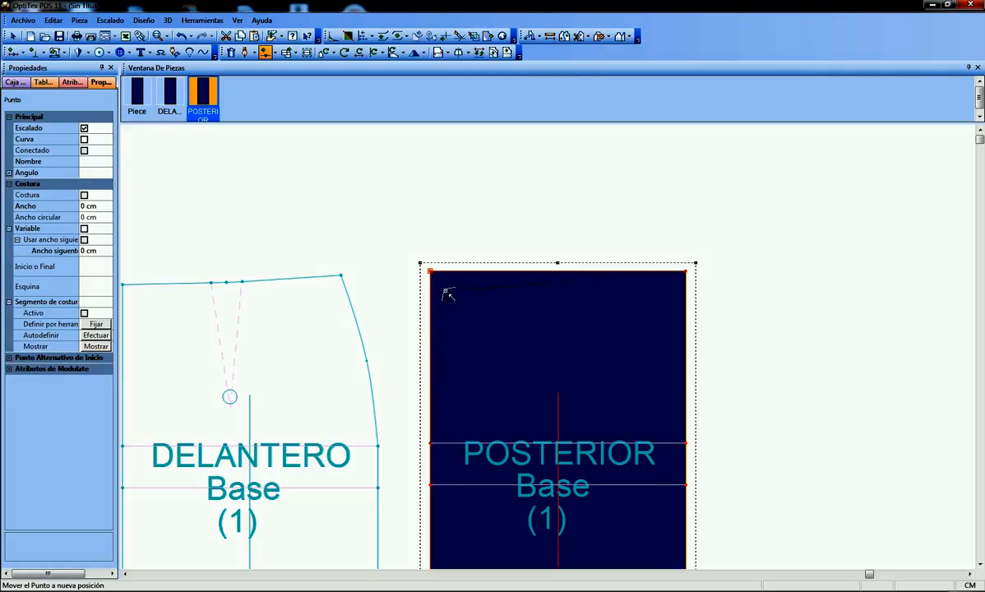
click(445, 291)
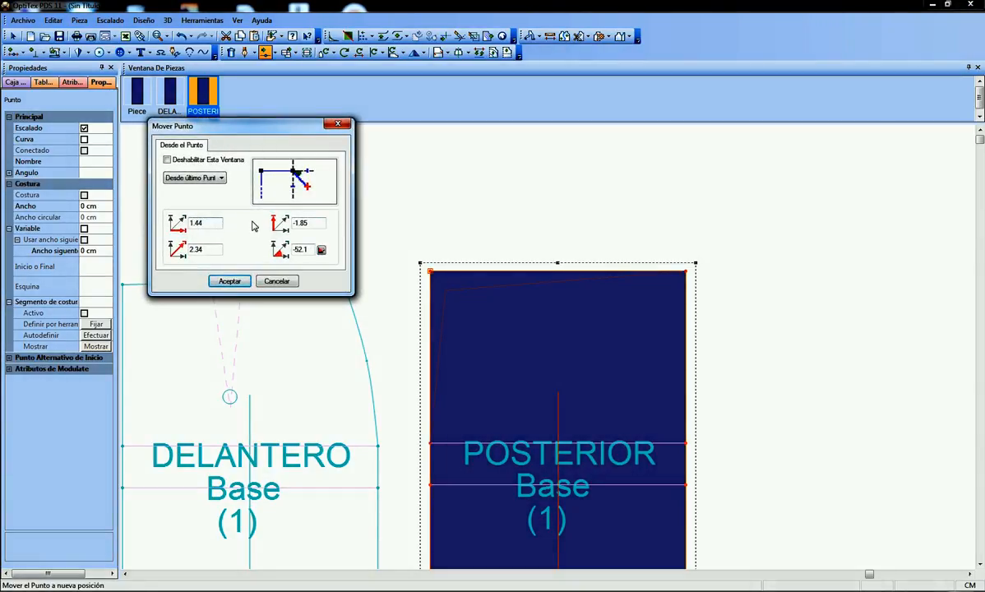
double_click(311, 223)
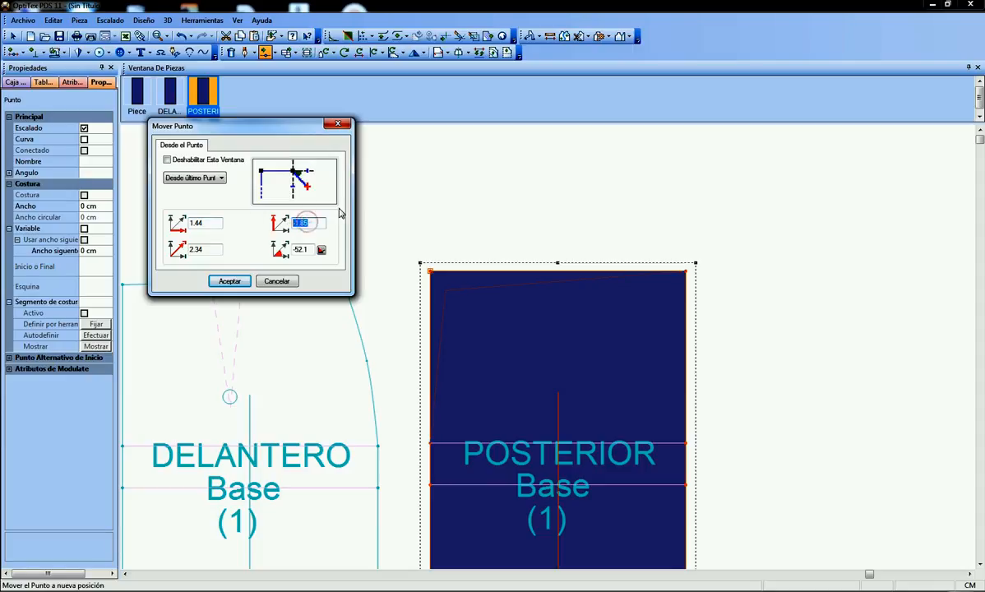
text(-1.5)
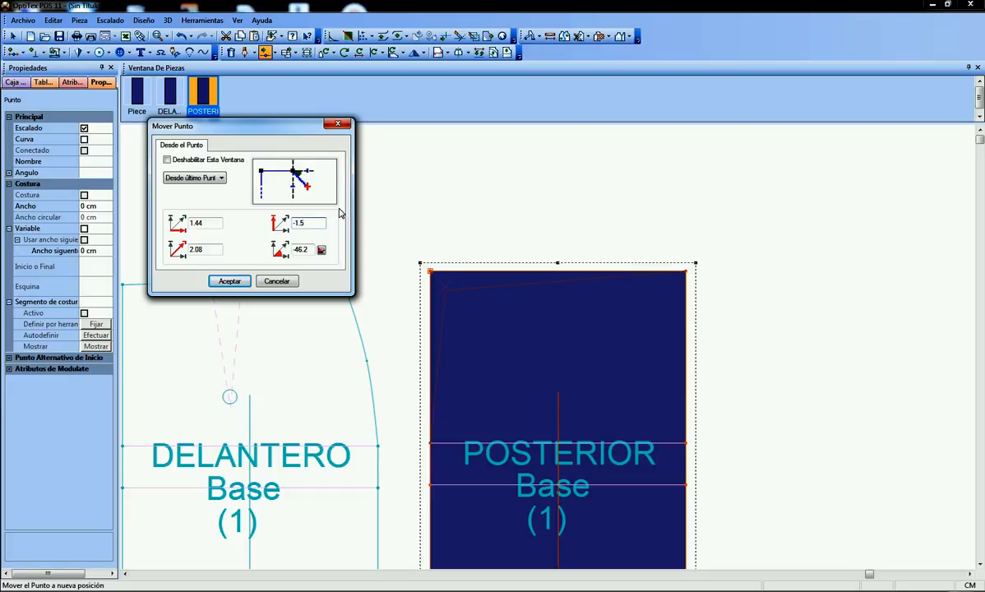
click(202, 220)
key(BackSpace)
key(BackSpace)
key(BackSpace)
text(.5)
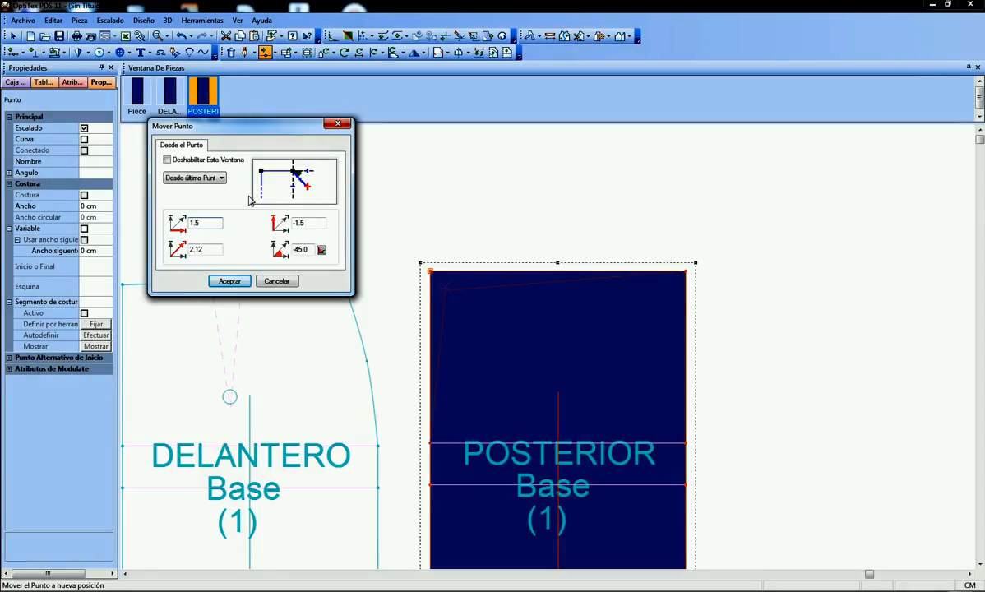
click(230, 281)
right_click(531, 222)
click(550, 222)
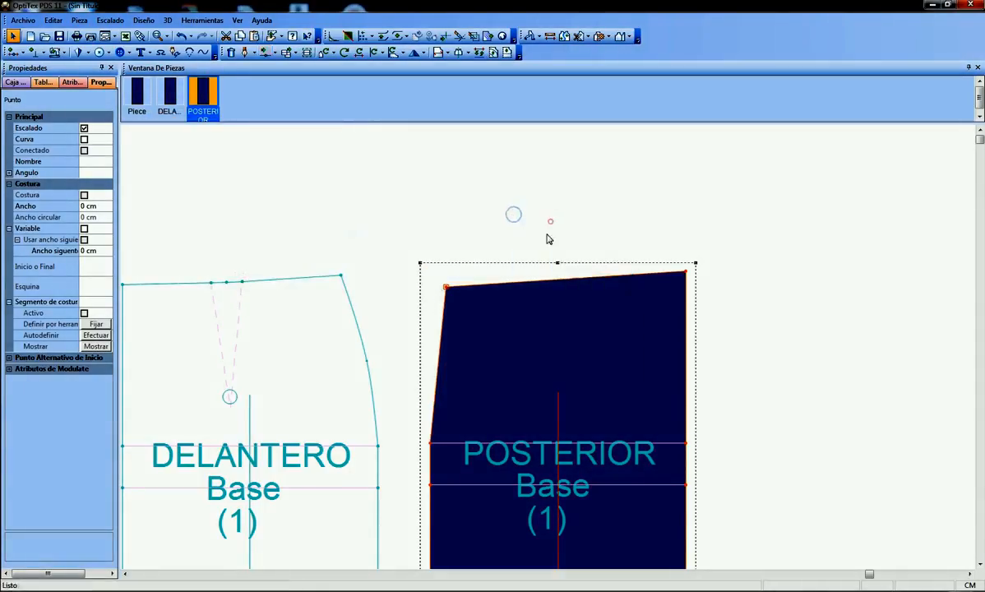
Add a grading point on the POSTERIOR waist edge, 21 cm from the lowered upper-left corner, and return to the selection tool
scroll(534, 374, down, 4)
scroll(539, 349, up, 1)
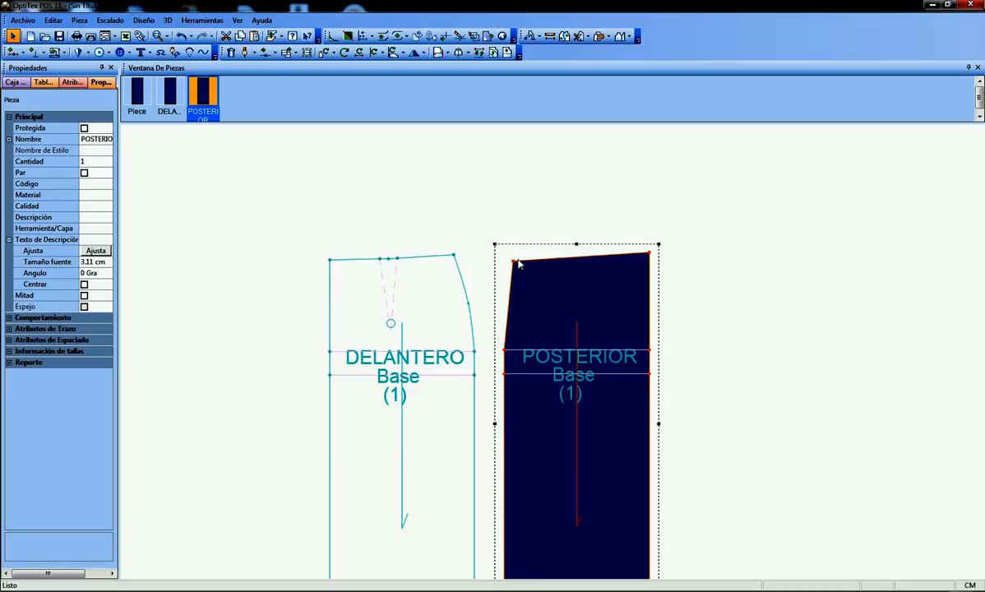
scroll(554, 353, down, 1)
scroll(548, 352, up, 2)
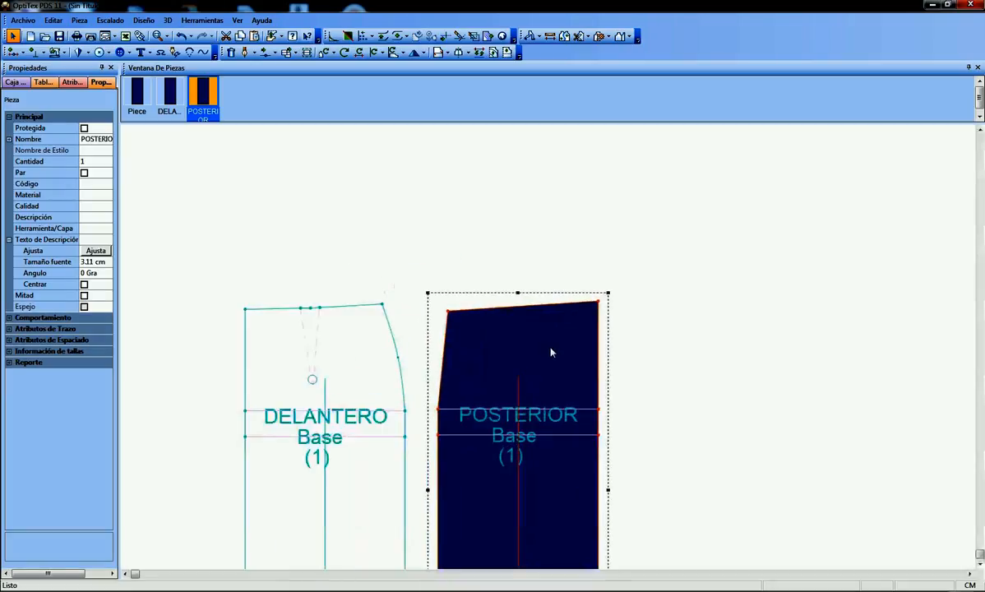
scroll(550, 352, up, 1)
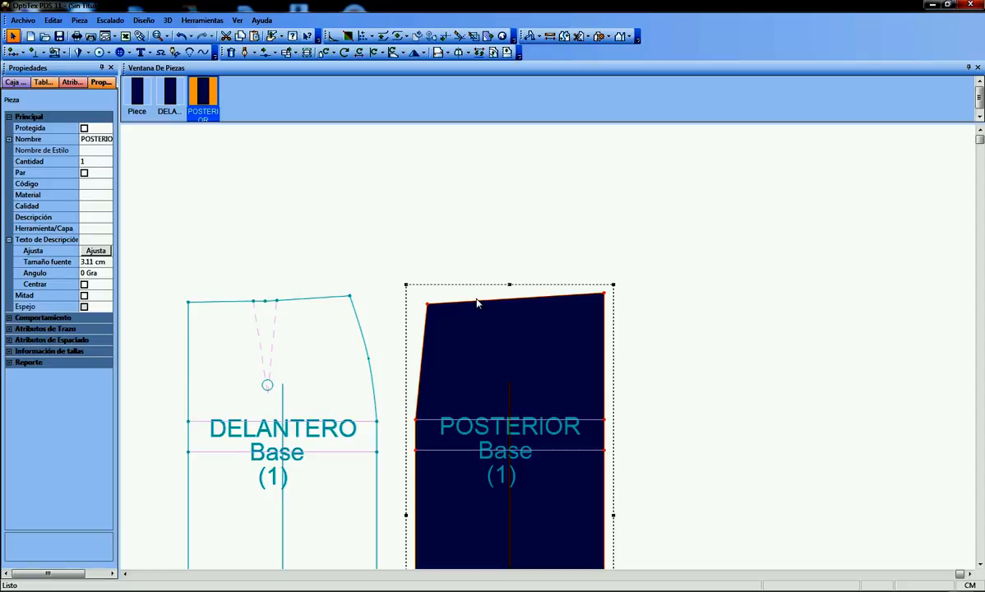
key(o)
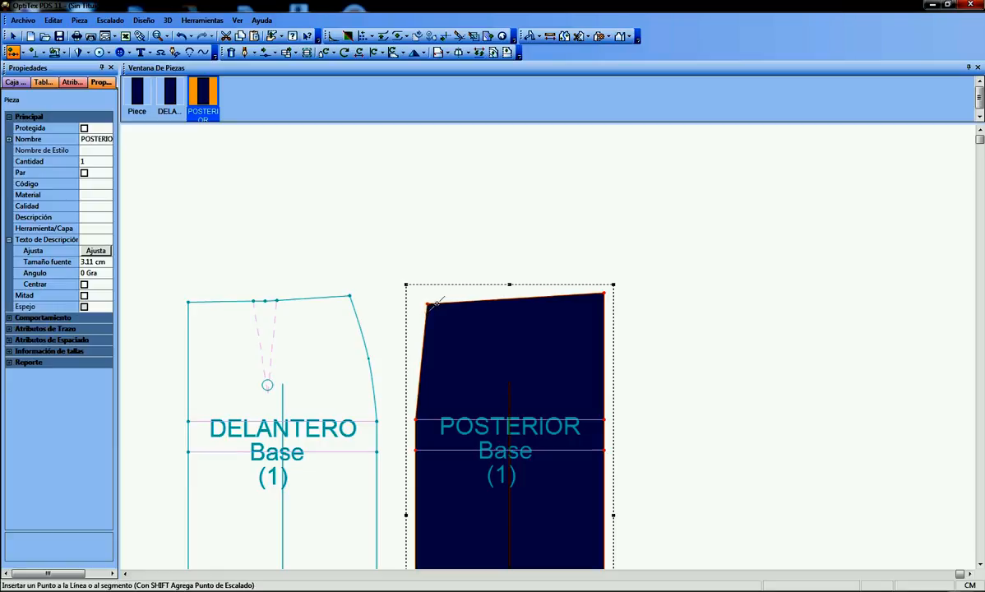
click(438, 304)
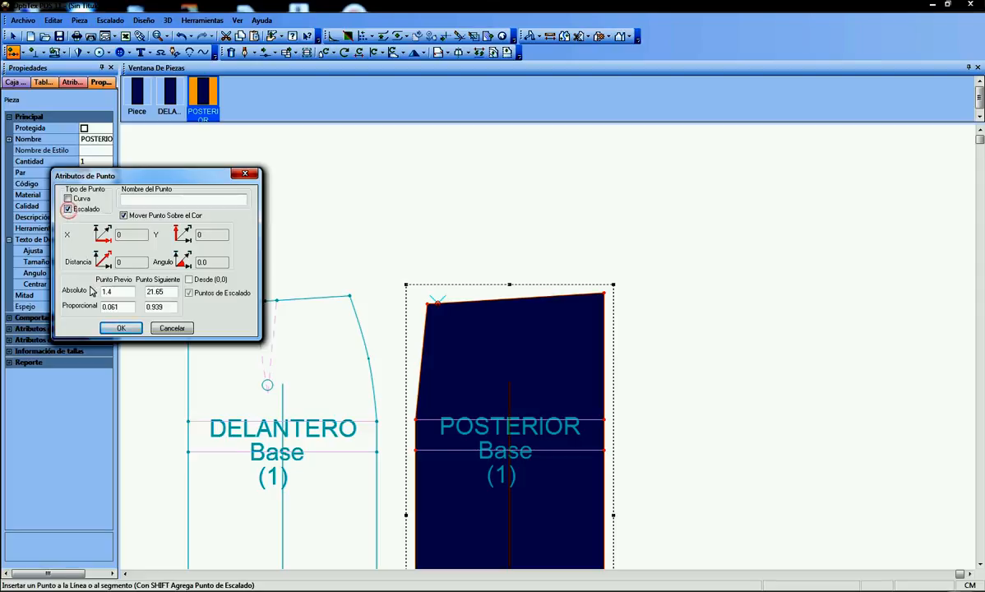
click(107, 291)
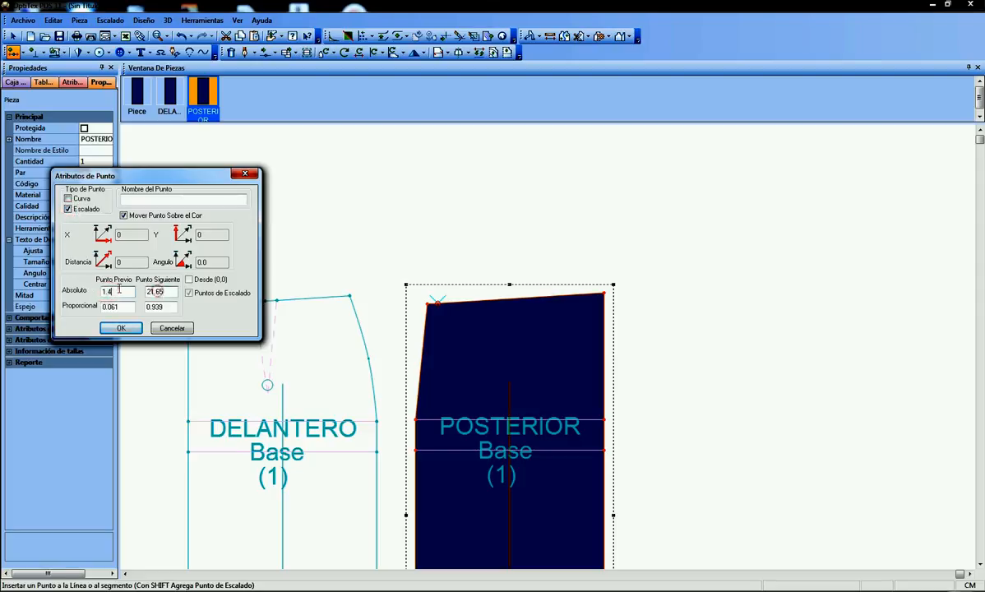
click(157, 291)
double_click(115, 292)
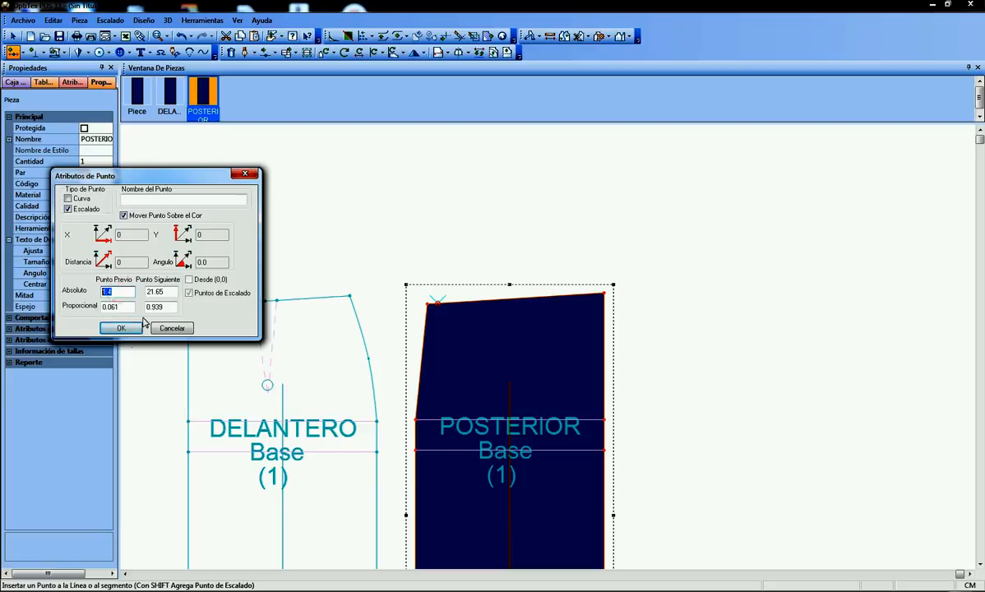
text(21)
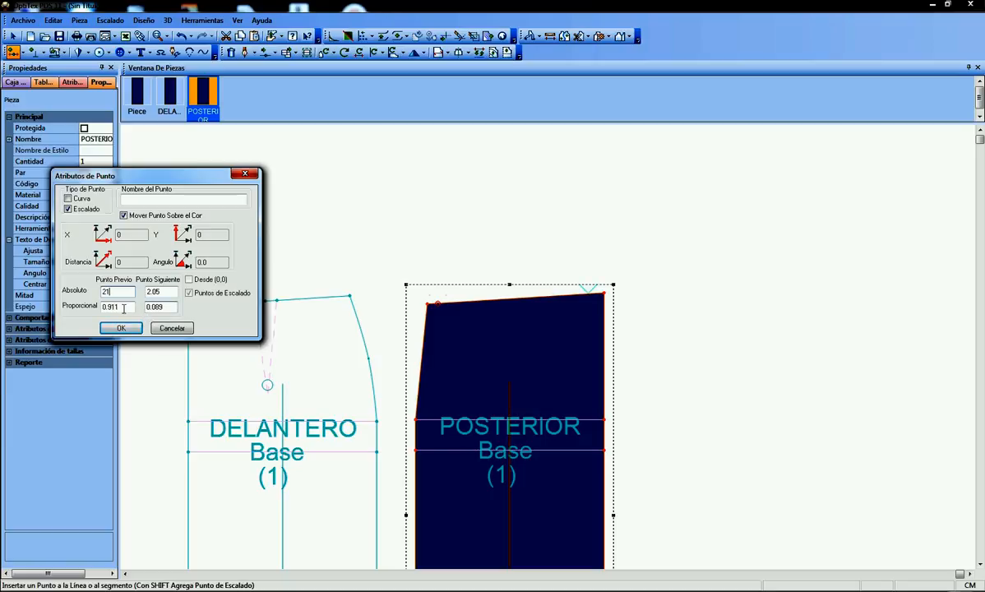
click(122, 329)
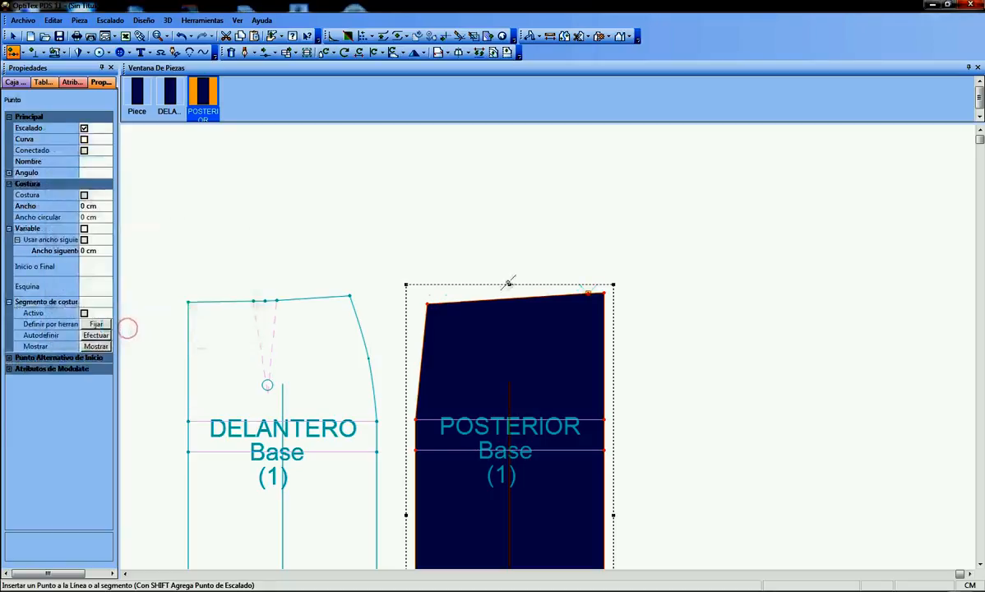
scroll(555, 345, up, 1)
right_click(701, 189)
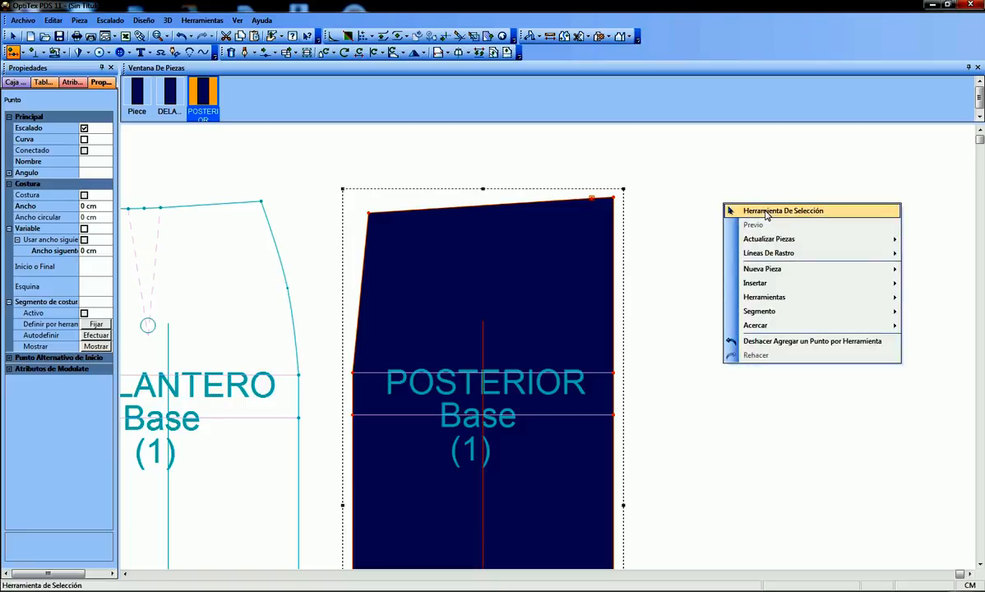
click(766, 212)
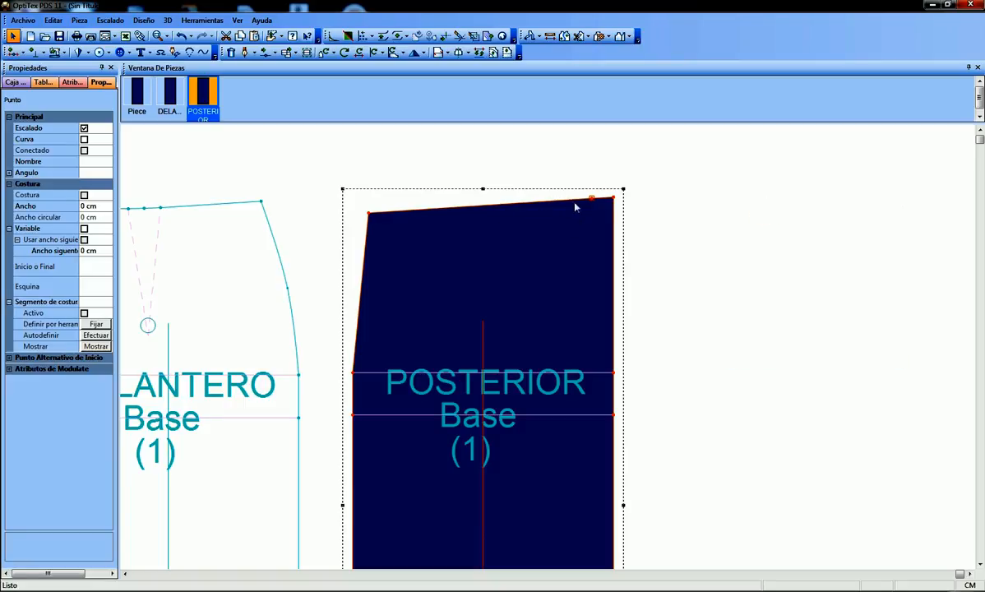
Delete the POSTERIOR piece's original upper-right corner point so the side slants to the new grading point
scroll(617, 223, up, 1)
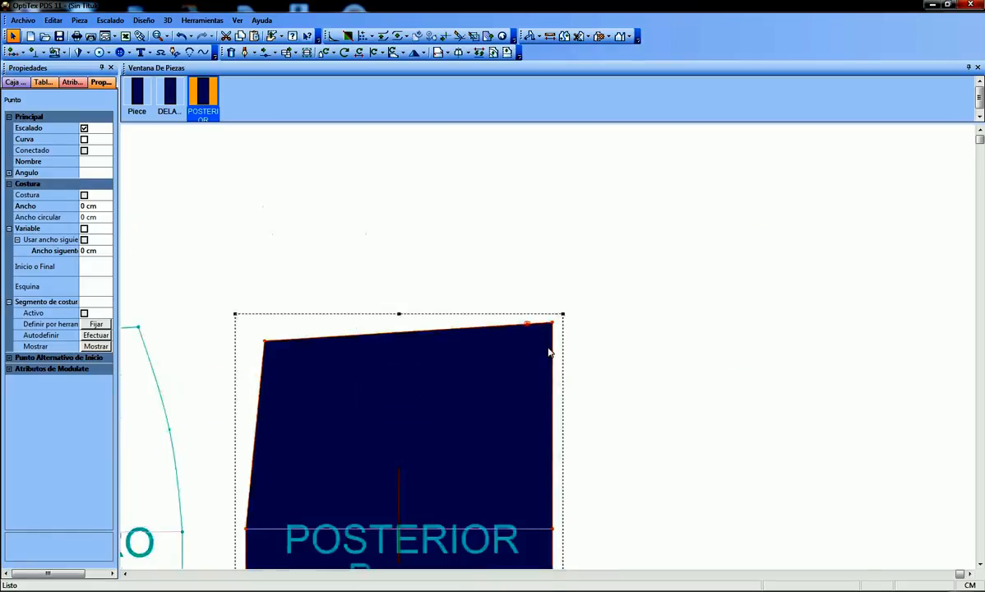
scroll(550, 352, up, 1)
scroll(549, 359, down, 1)
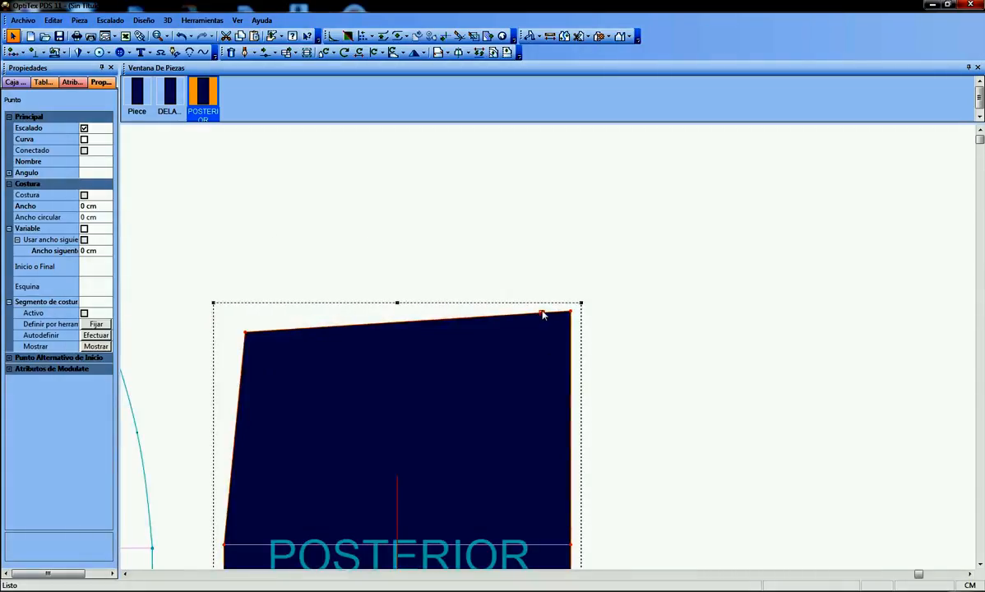
click(571, 313)
key(Delete)
scroll(510, 419, down, 2)
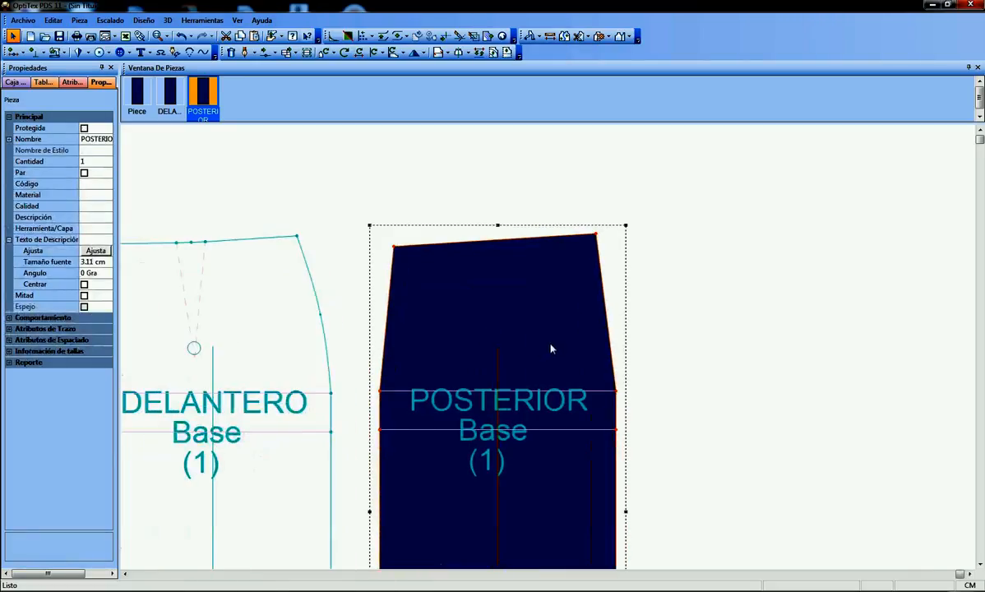
scroll(561, 349, down, 1)
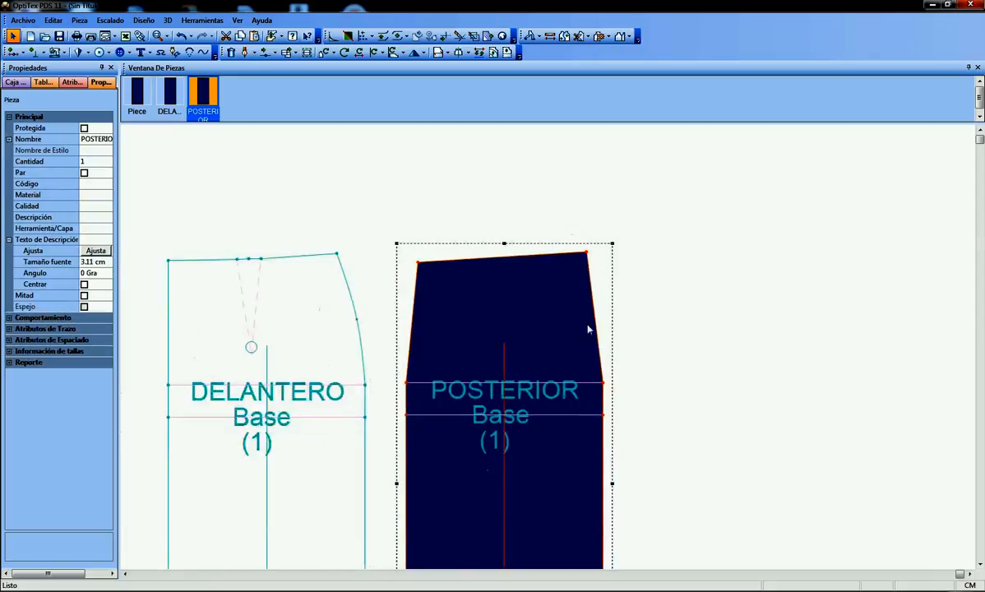
Insert a curve point on the POSTERIOR piece's slanted right side, at proportion 0.5 between the waist corner and the line below
scroll(591, 327, up, 1)
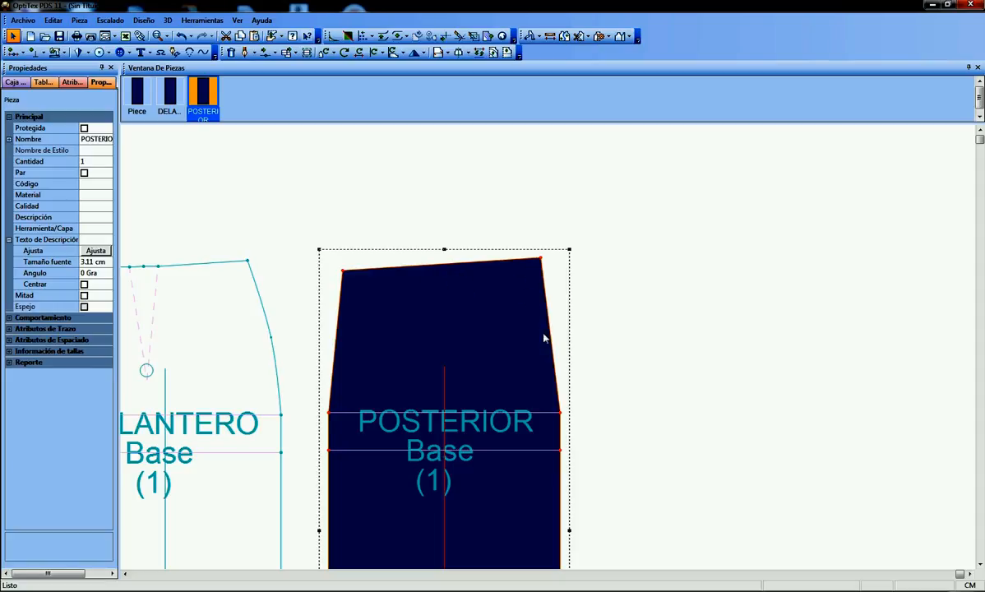
key(o)
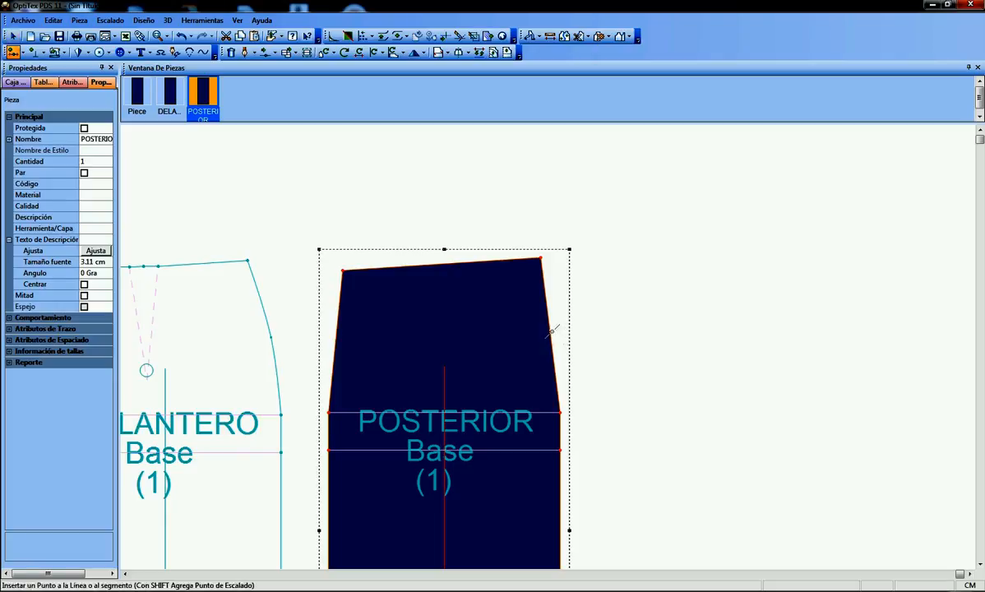
click(549, 332)
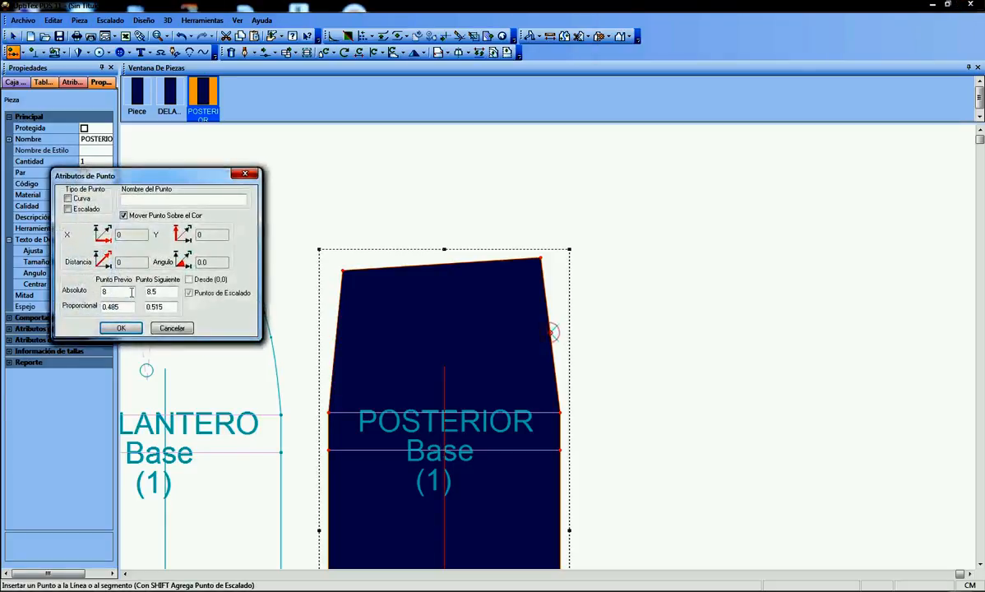
drag(125, 307, 99, 306)
text(0)
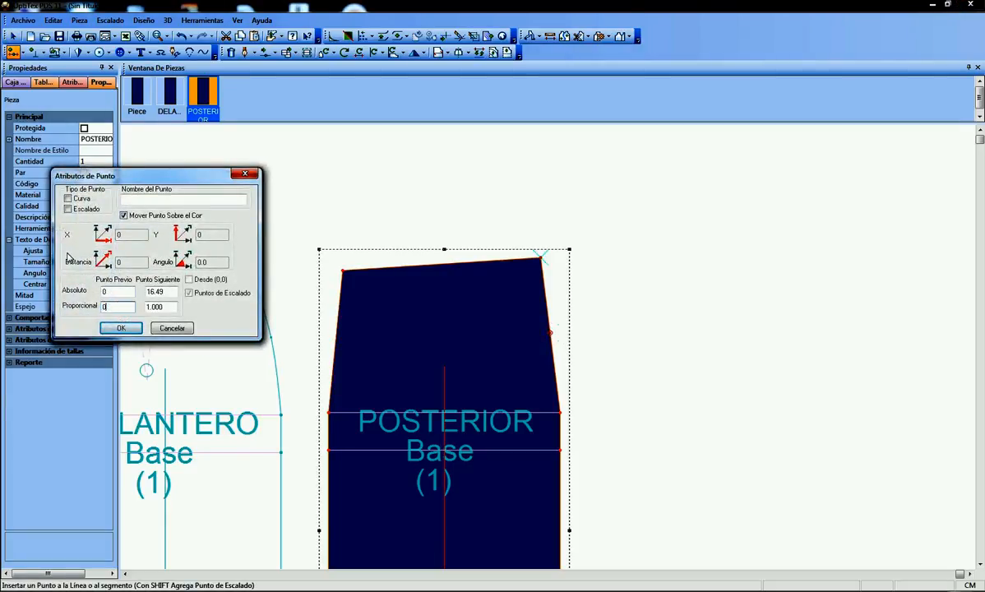
text(.5)
click(68, 198)
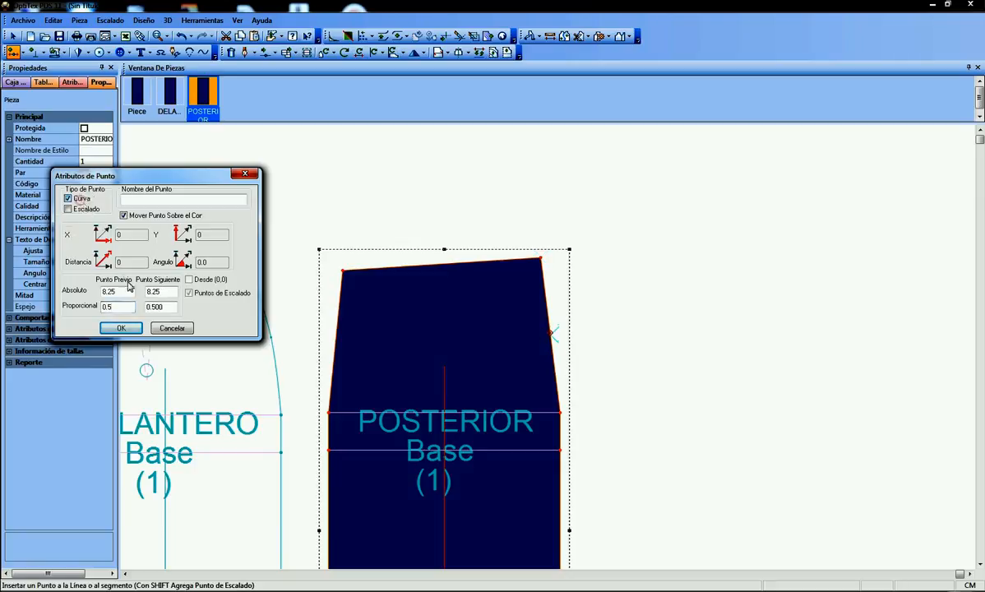
click(121, 328)
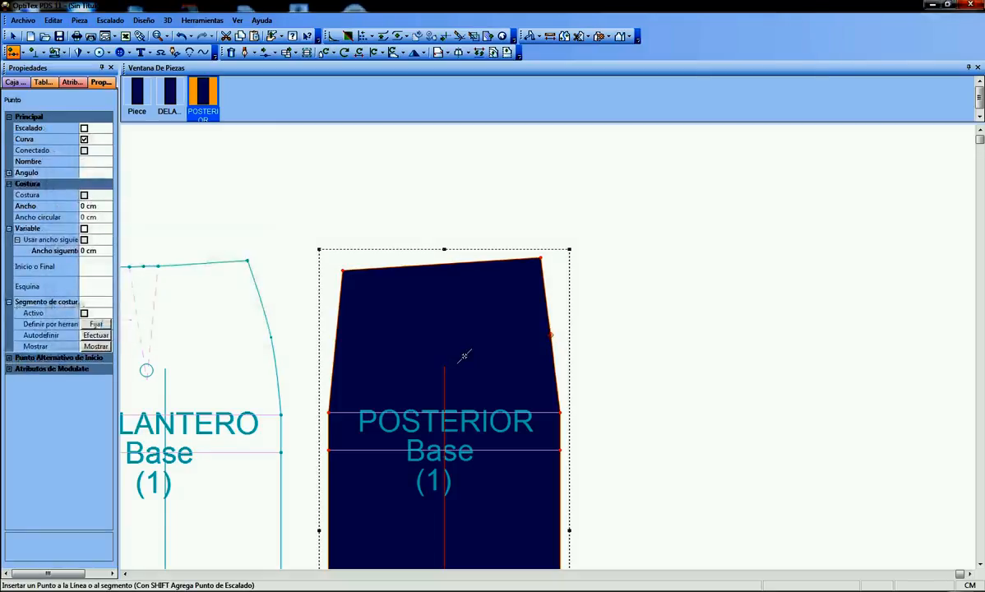
Move the curve point on the POSTERIOR right side outward by 0.5 cm horizontally and 0 cm vertically
key(m)
scroll(552, 352, up, 1)
scroll(551, 352, up, 1)
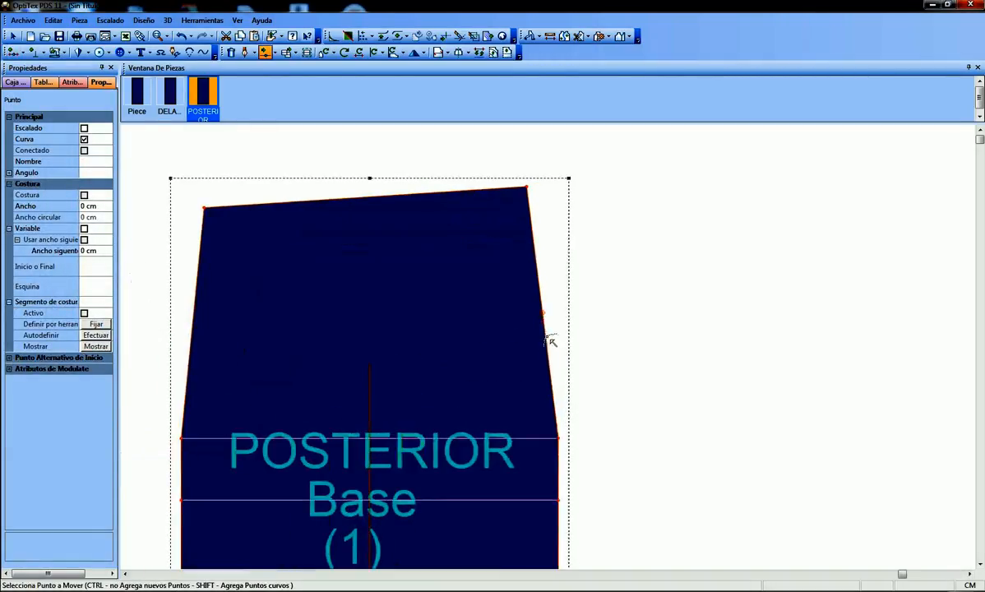
click(544, 316)
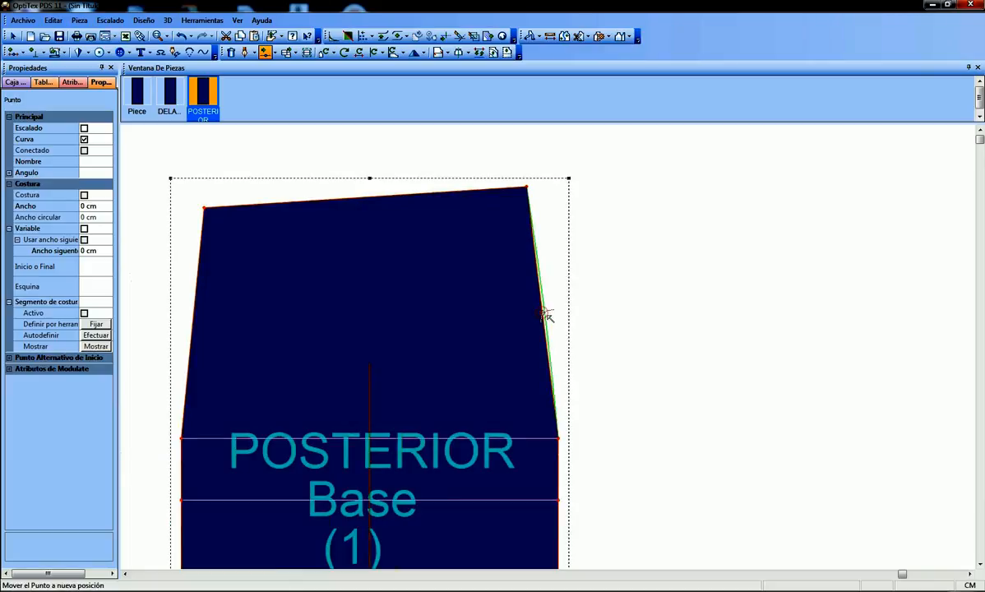
click(550, 315)
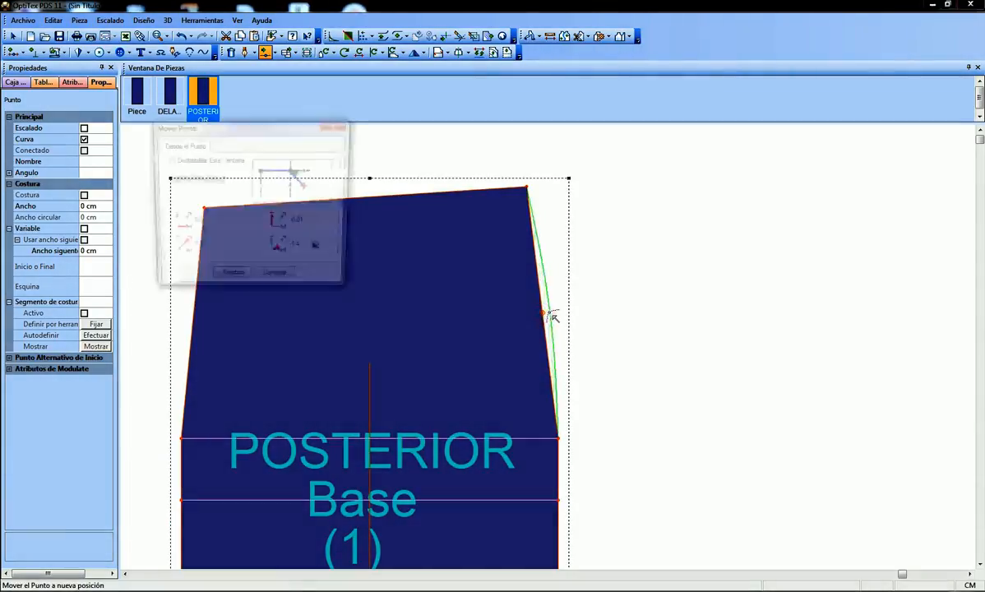
drag(194, 130, 197, 154)
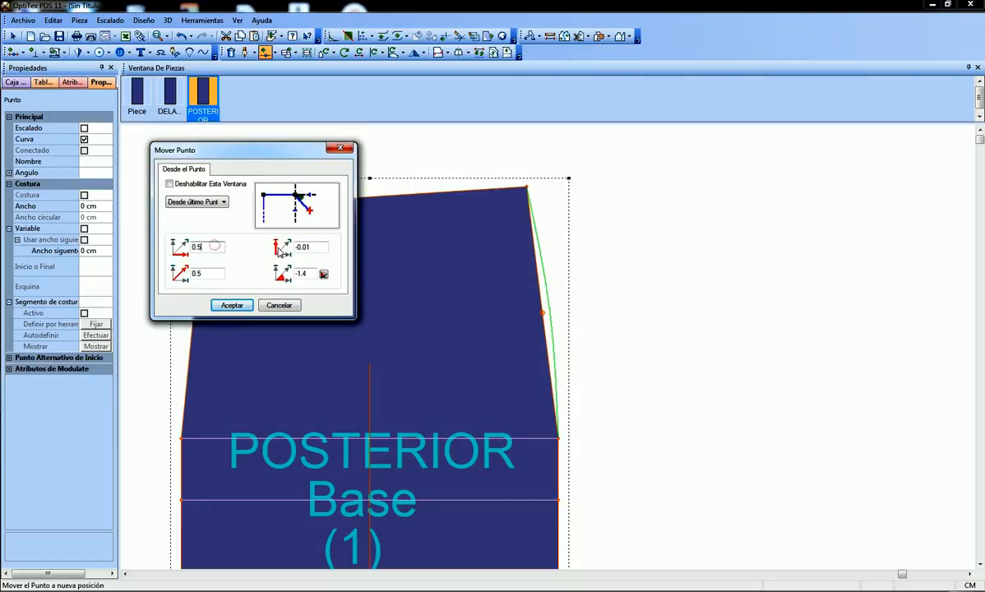
double_click(305, 246)
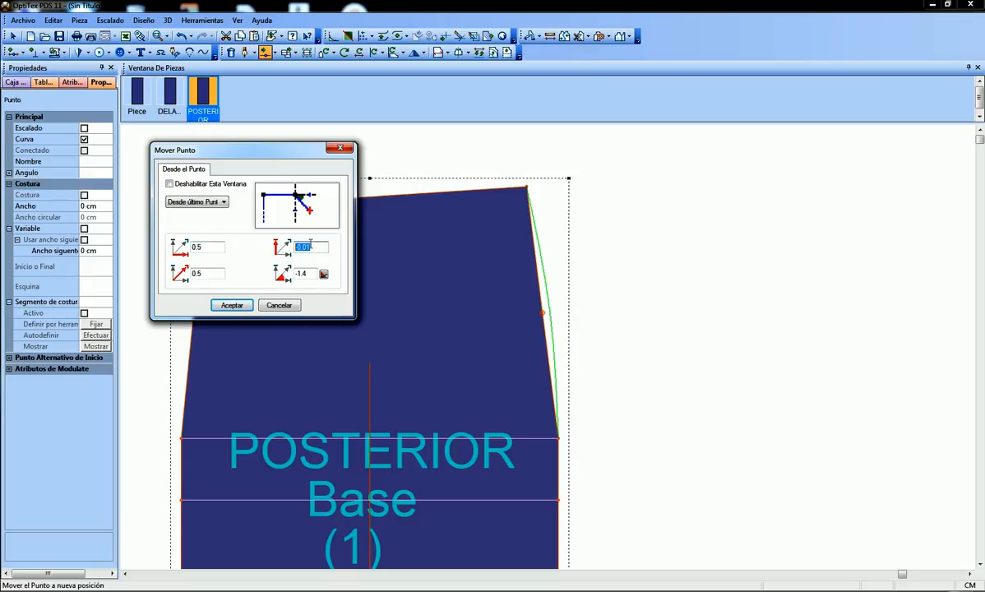
text(0)
click(233, 306)
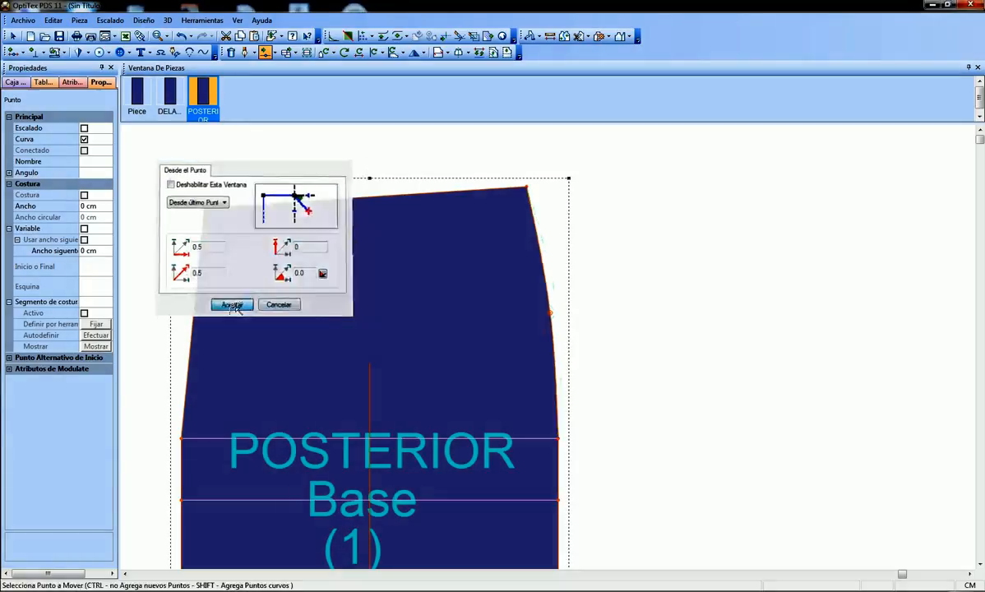
scroll(479, 378, down, 2)
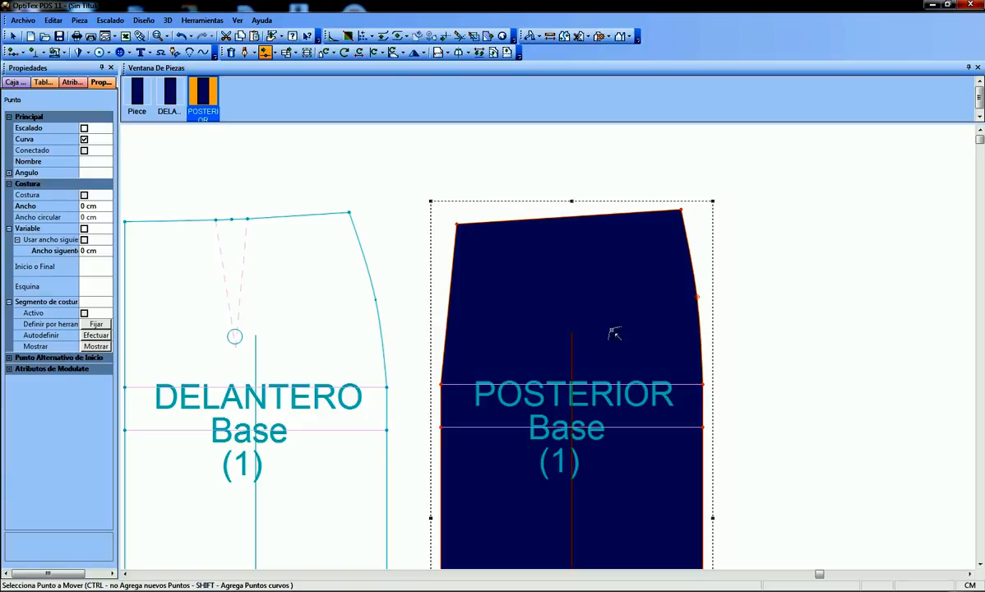
Add a curve point mid-way along the POSTERIOR waist edge, move it about 0.13 cm horizontally and -0.36 cm vertically, and return to the selection tool
scroll(573, 310, up, 1)
scroll(526, 257, down, 1)
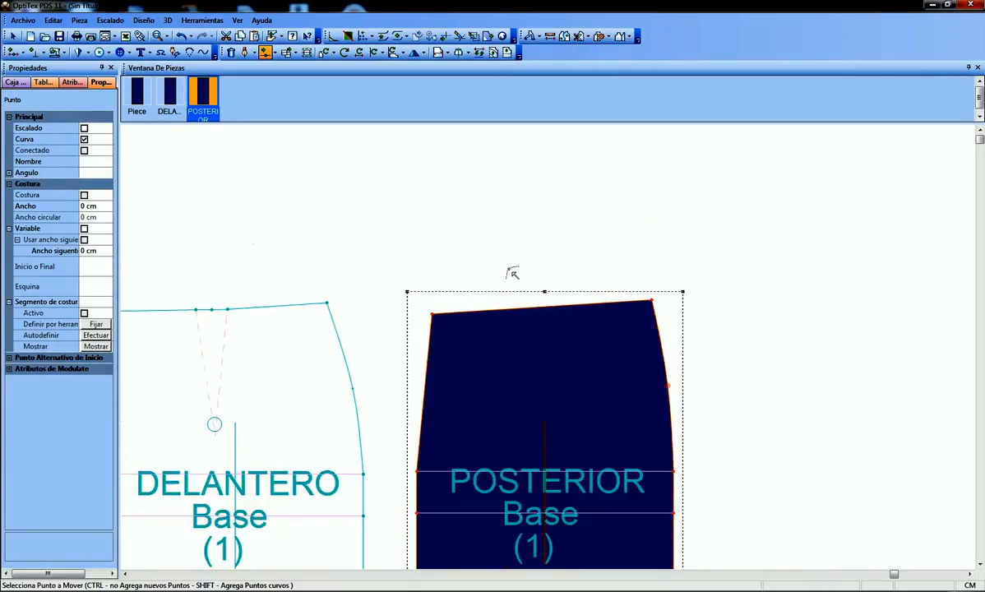
scroll(548, 346, up, 1)
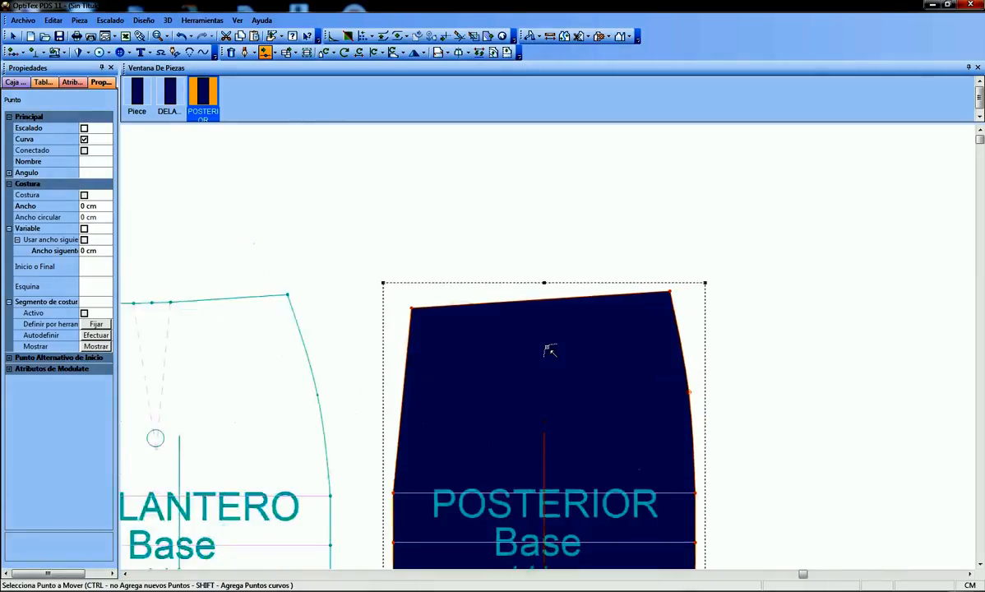
click(544, 299)
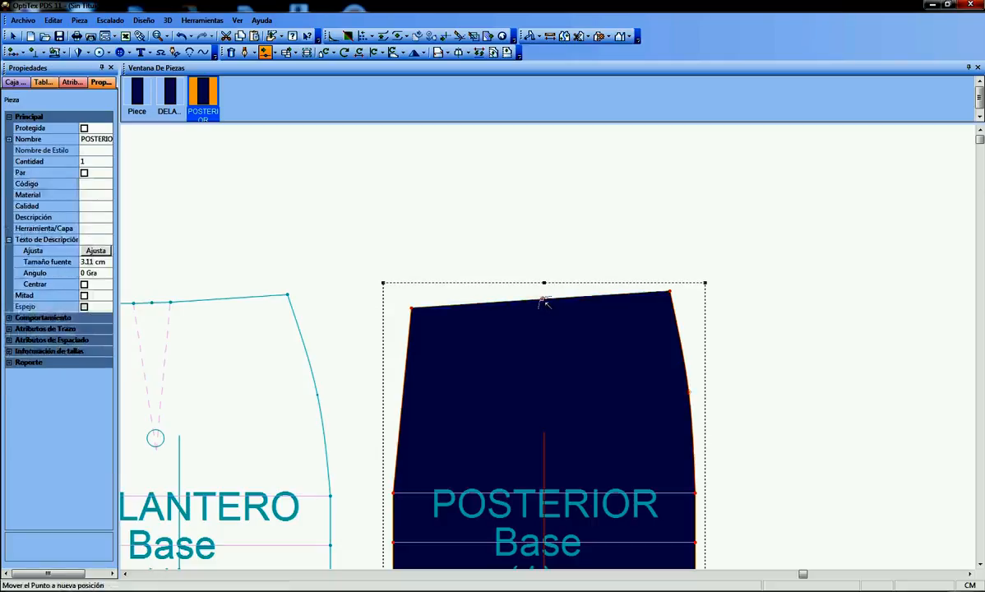
click(543, 301)
scroll(548, 325, up, 2)
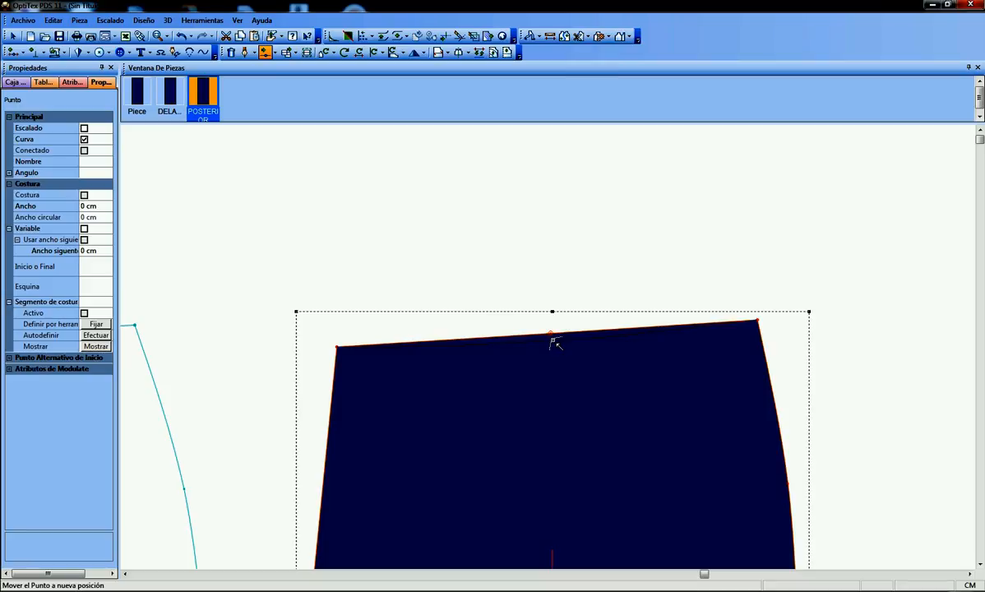
click(556, 342)
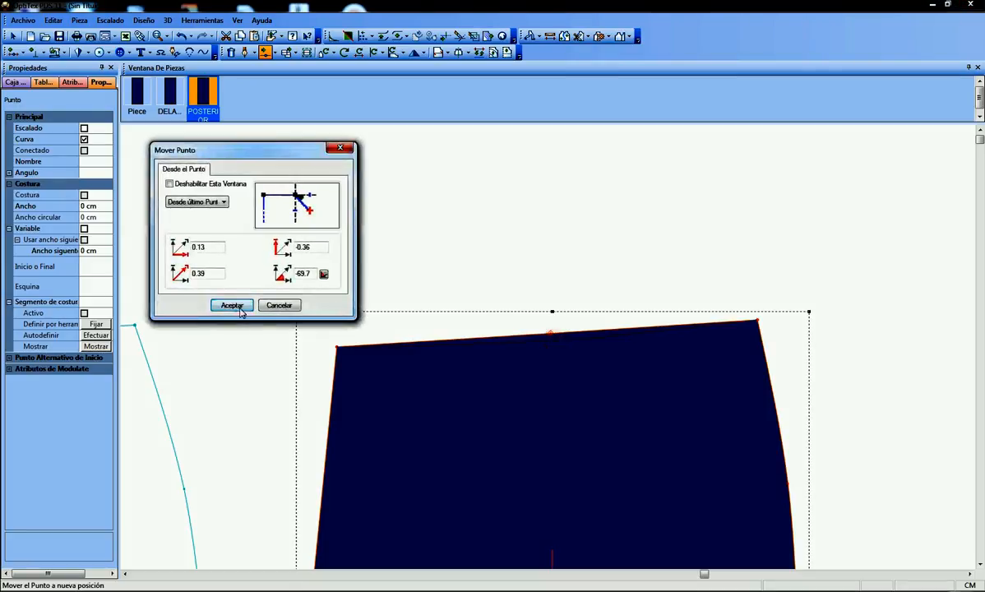
click(229, 304)
scroll(529, 387, down, 3)
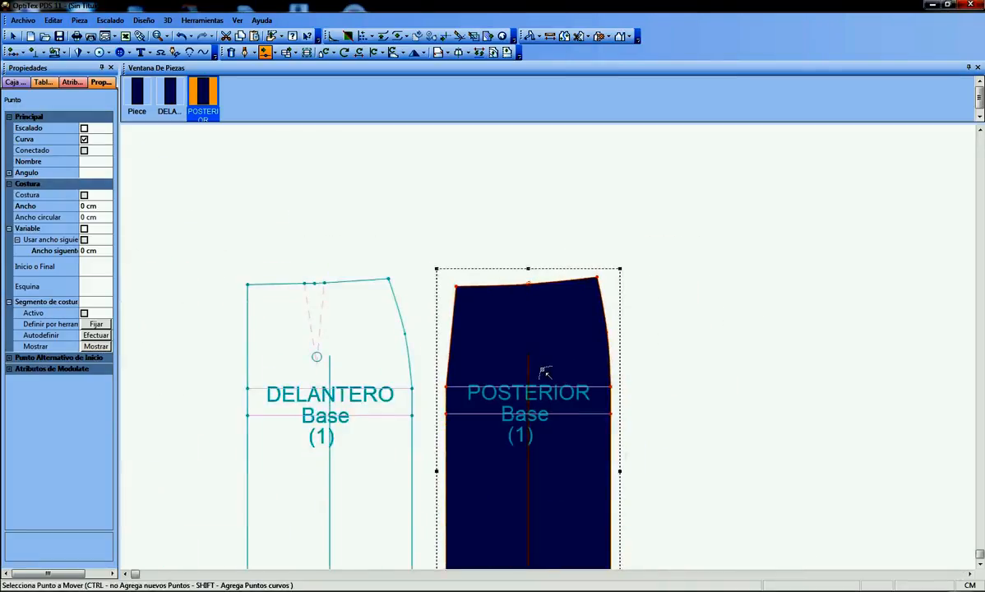
right_click(524, 199)
click(547, 204)
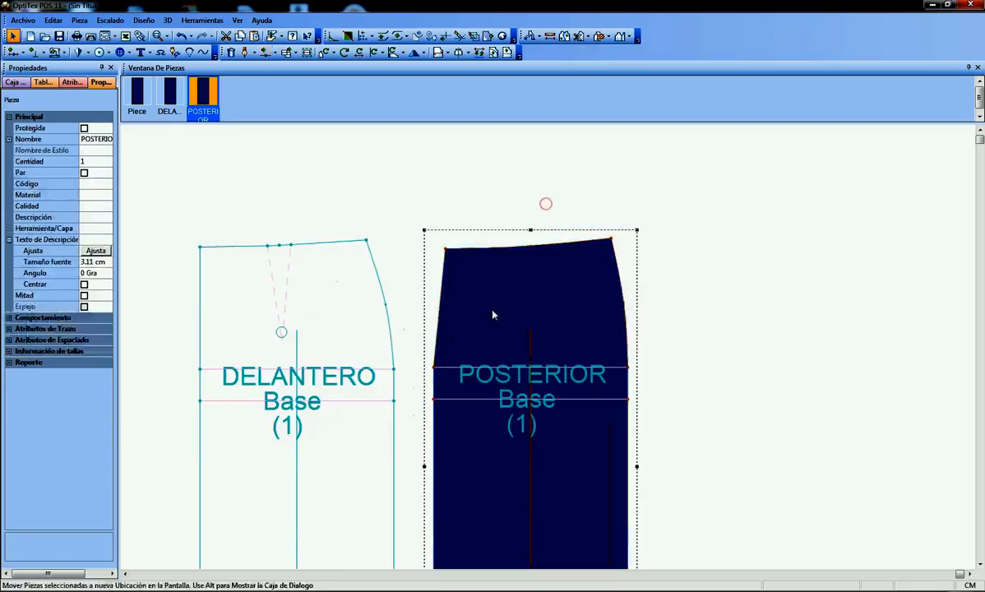
Insert a grading point on the POSTERIOR waist edge, 10 cm from its upper-left corner
scroll(549, 352, up, 1)
scroll(549, 352, up, 1)
scroll(508, 325, down, 1)
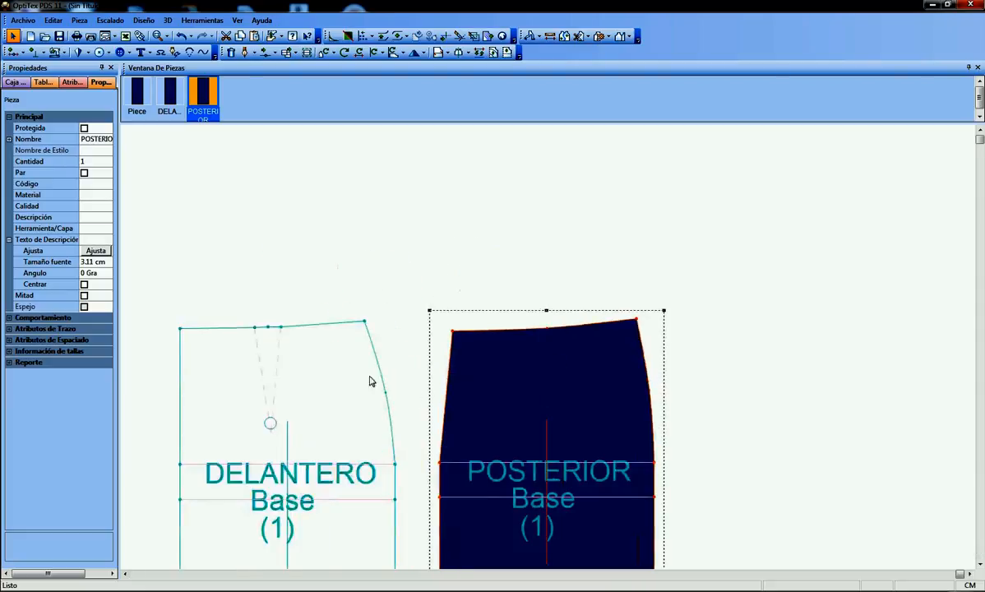
scroll(549, 352, up, 1)
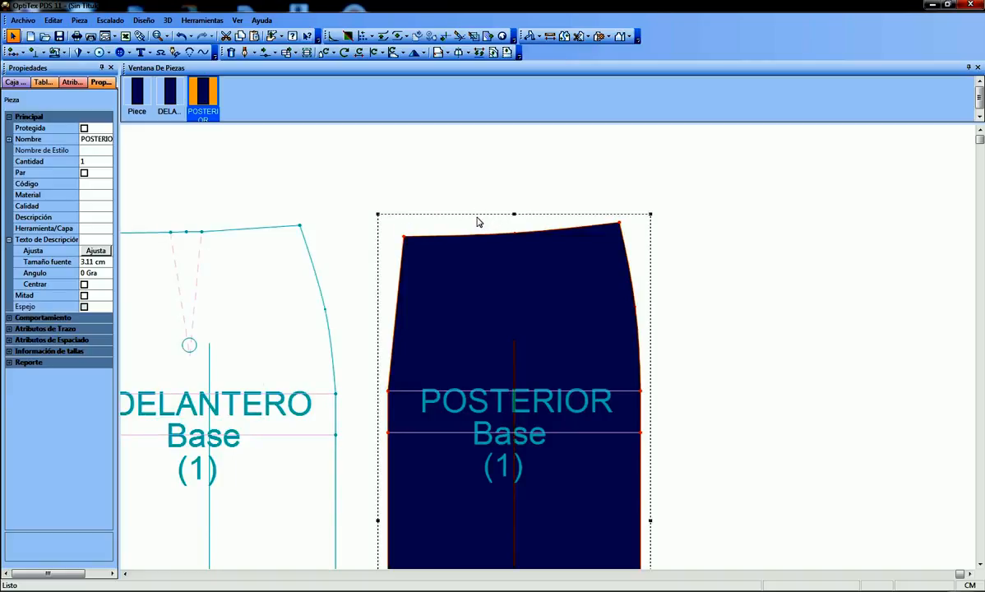
key(i)
click(403, 237)
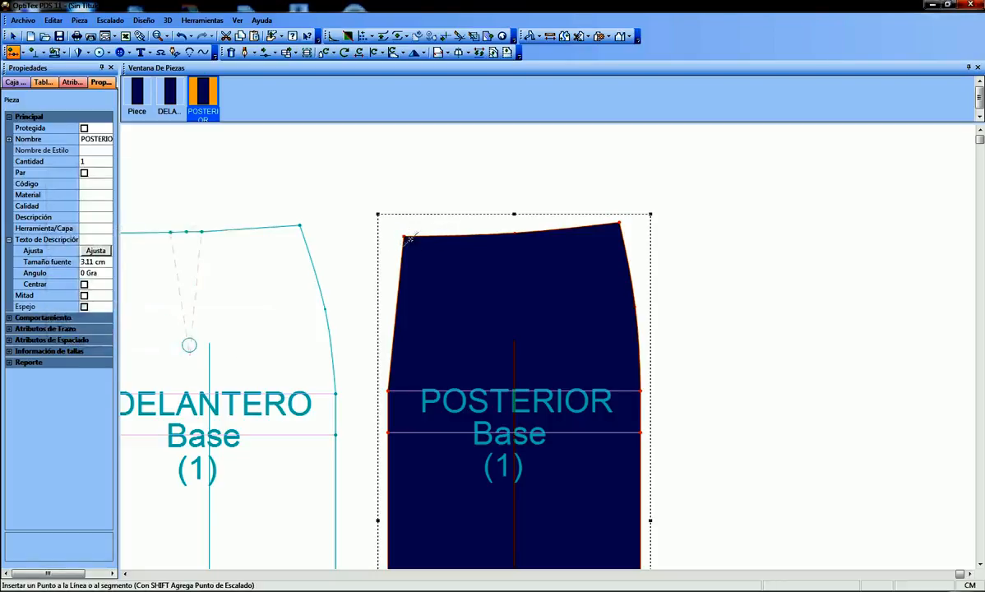
click(414, 235)
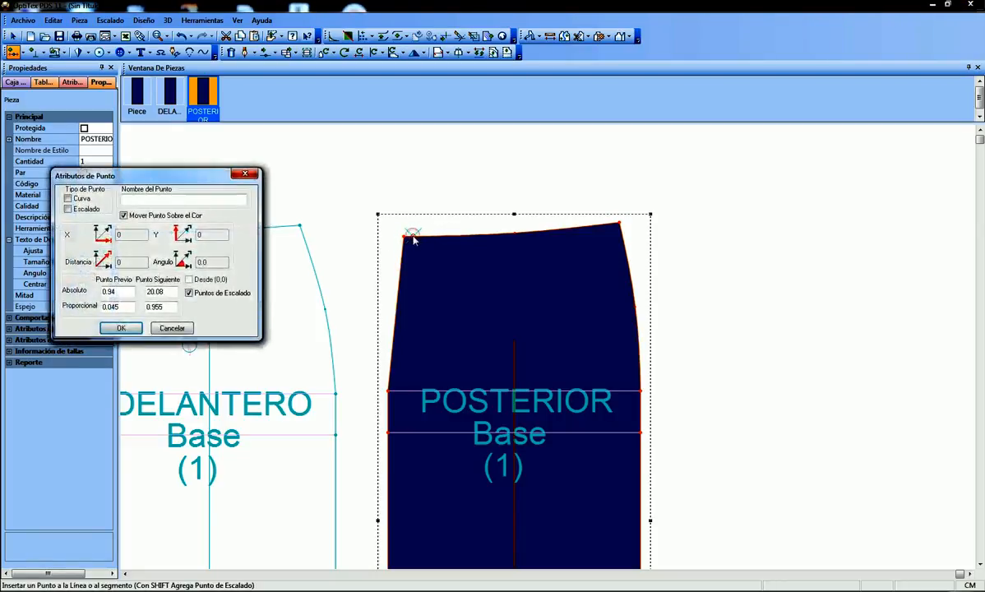
click(121, 293)
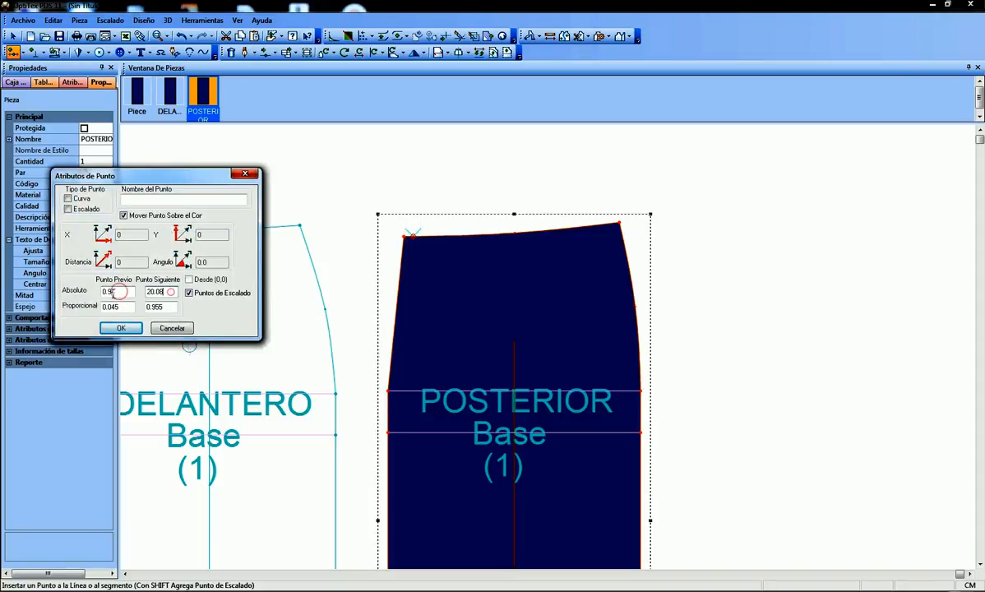
click(171, 292)
drag(112, 292, 118, 293)
double_click(119, 293)
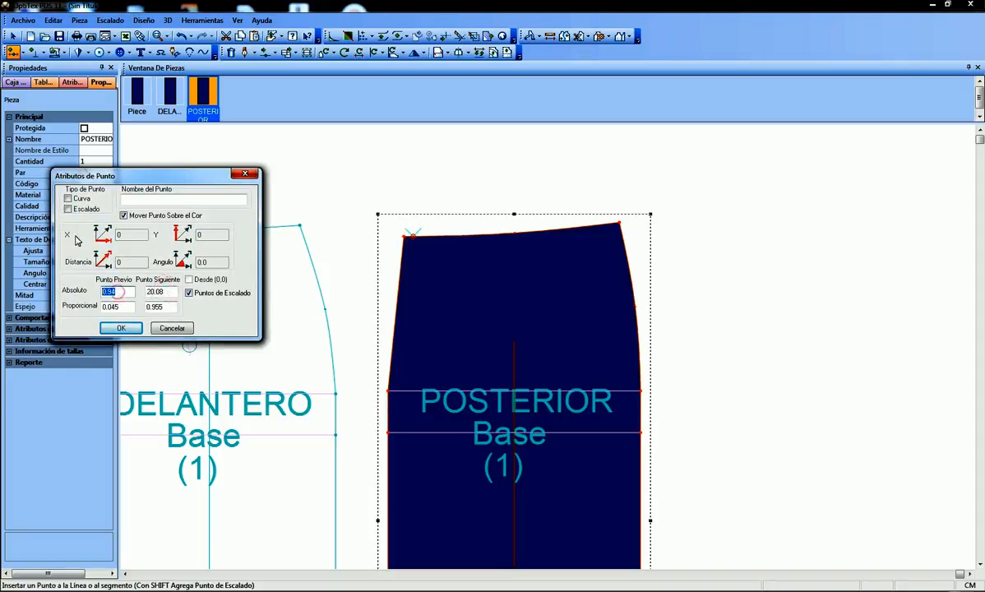
text(10)
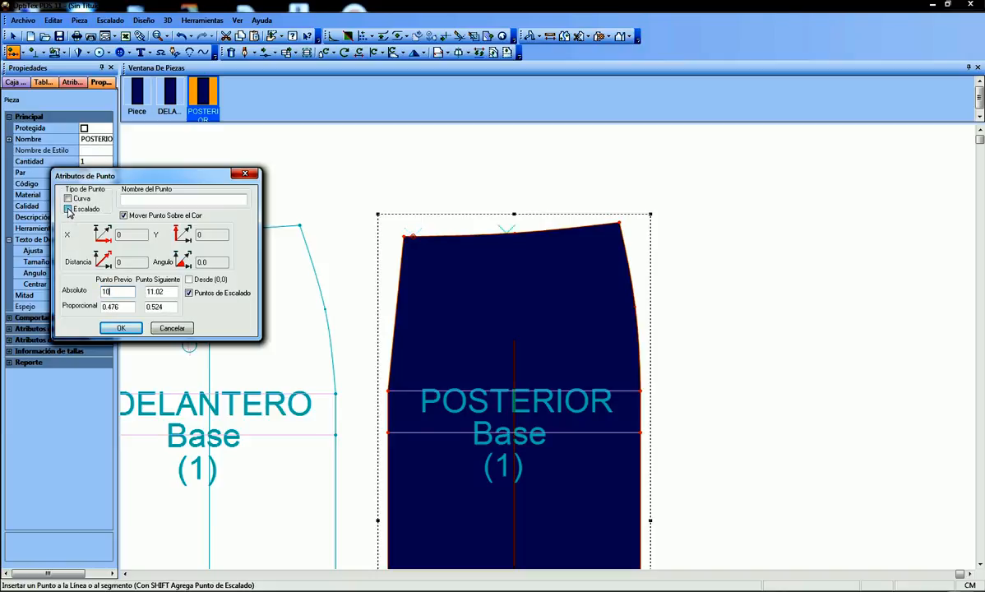
click(121, 328)
Start a dart on the POSTERIOR waist with its first leg point 1.5 cm before the 10 cm grading point
scroll(527, 251, up, 3)
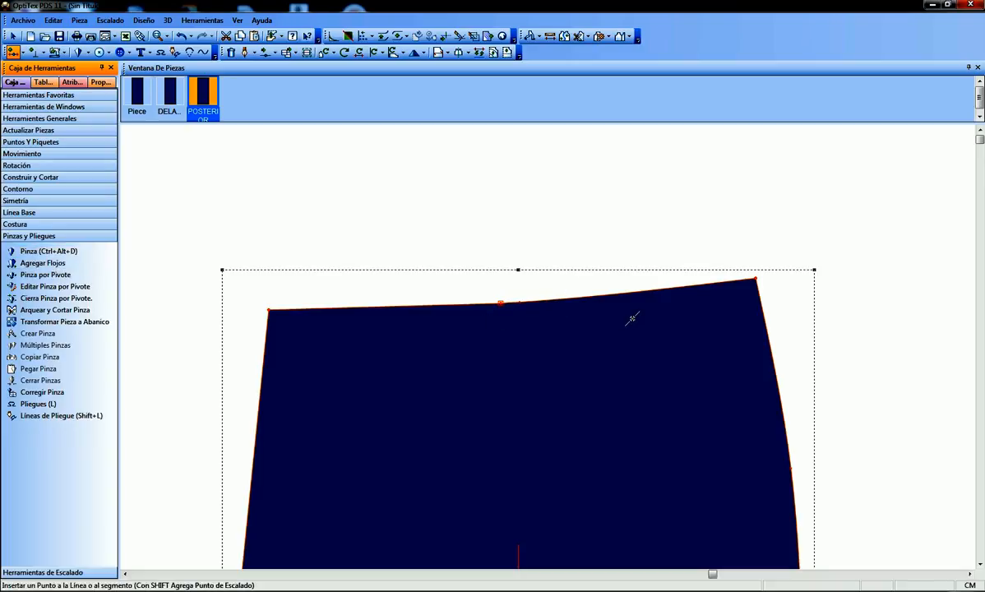
key(ctrl+alt+d)
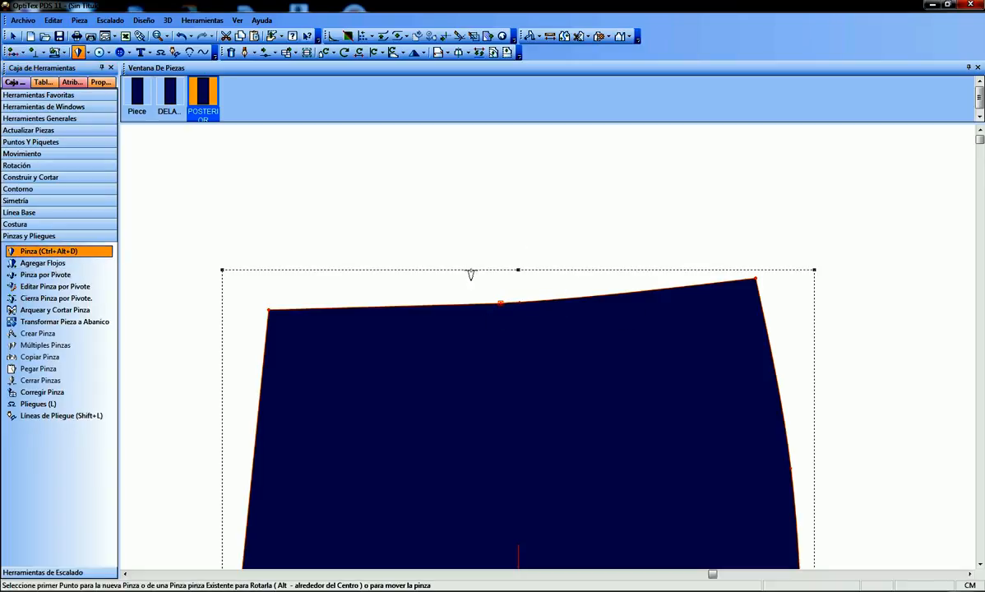
scroll(548, 352, up, 2)
scroll(554, 309, up, 1)
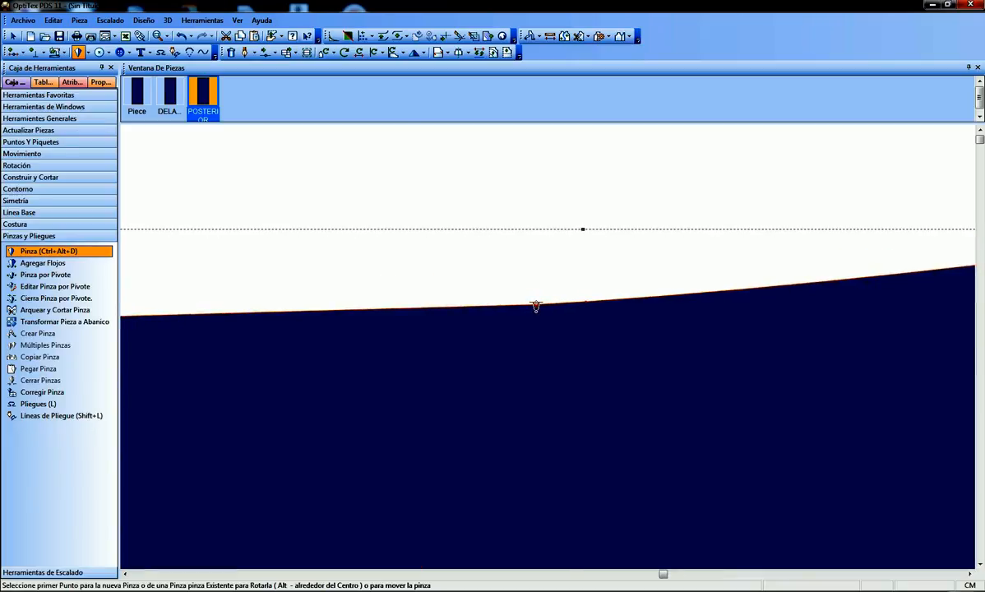
click(535, 306)
click(519, 309)
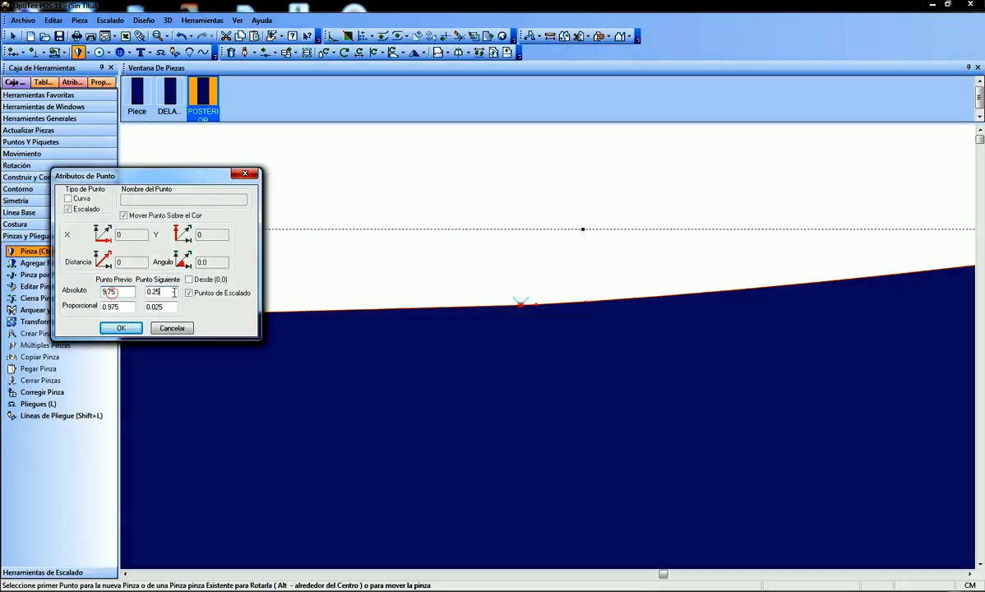
key(Tab)
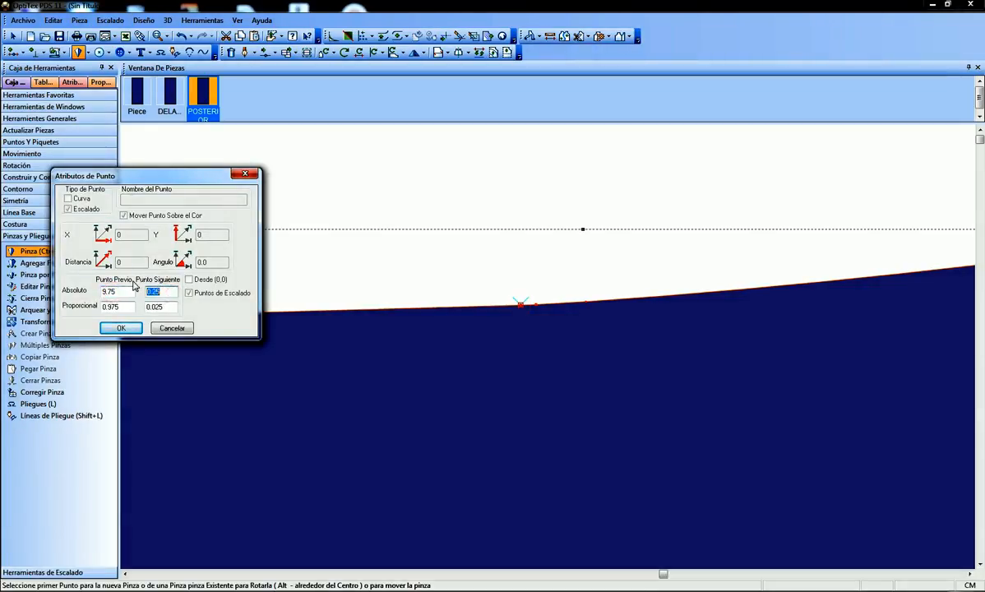
text(1.5)
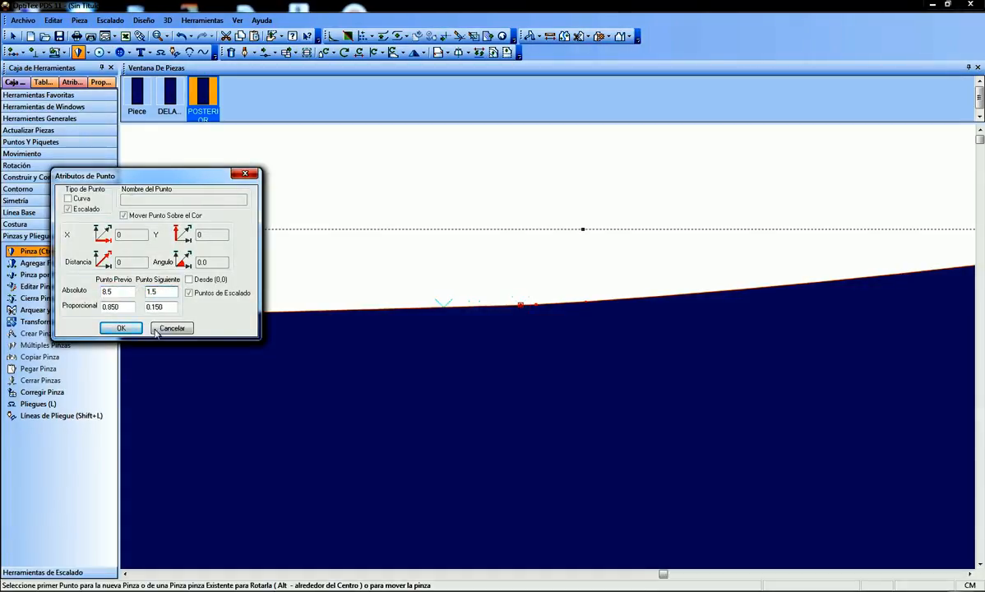
click(121, 328)
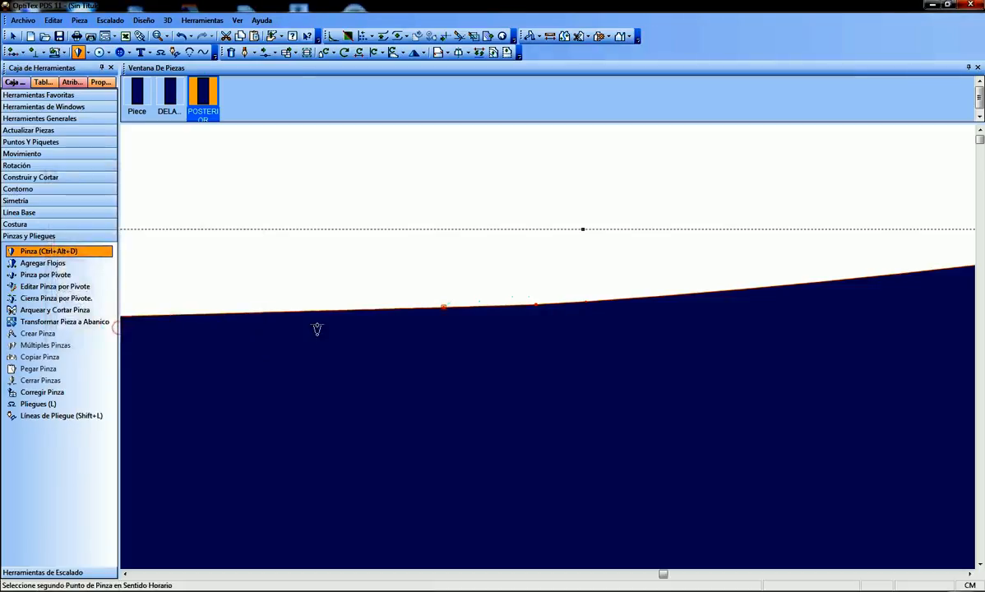
Set the dart's second leg point 1.5 cm past the grading point on the POSTERIOR waist edge
click(555, 306)
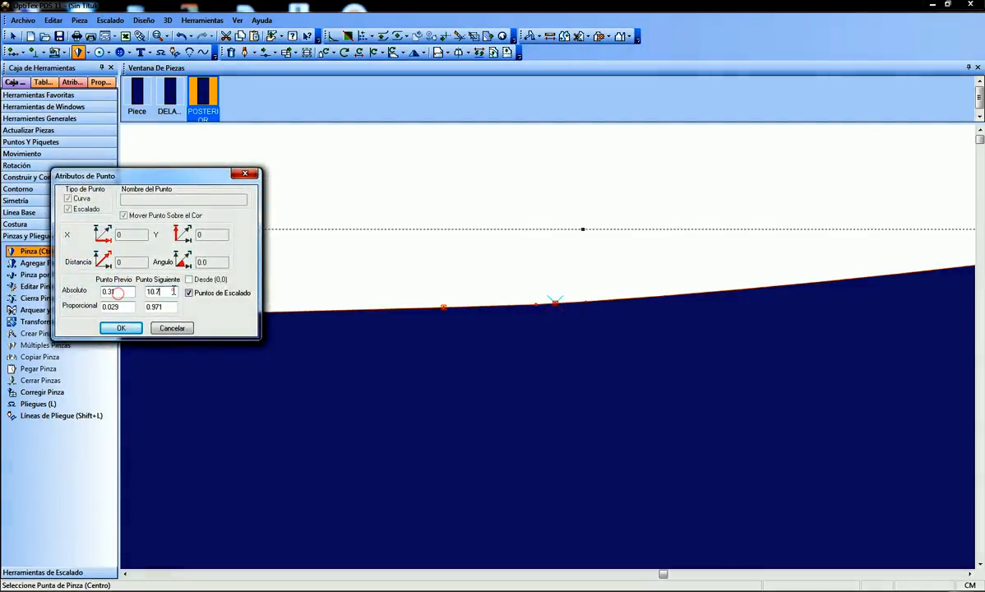
drag(126, 292, 69, 287)
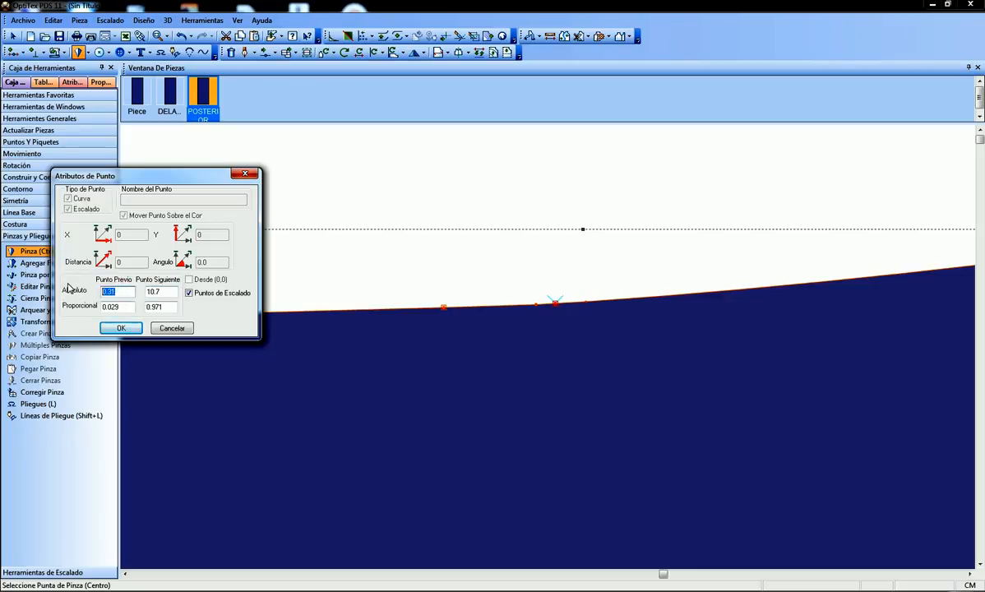
text(1.5)
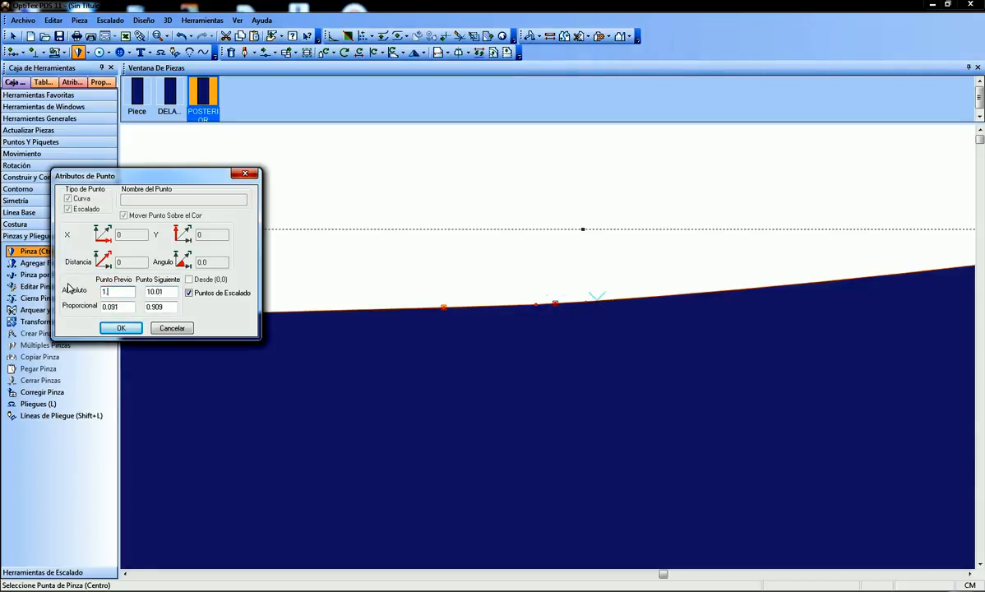
click(123, 327)
Place the POSTERIOR dart's tip about 8.8 cm deep, just above the vertical base line, and open its depth value for editing
scroll(543, 395, down, 4)
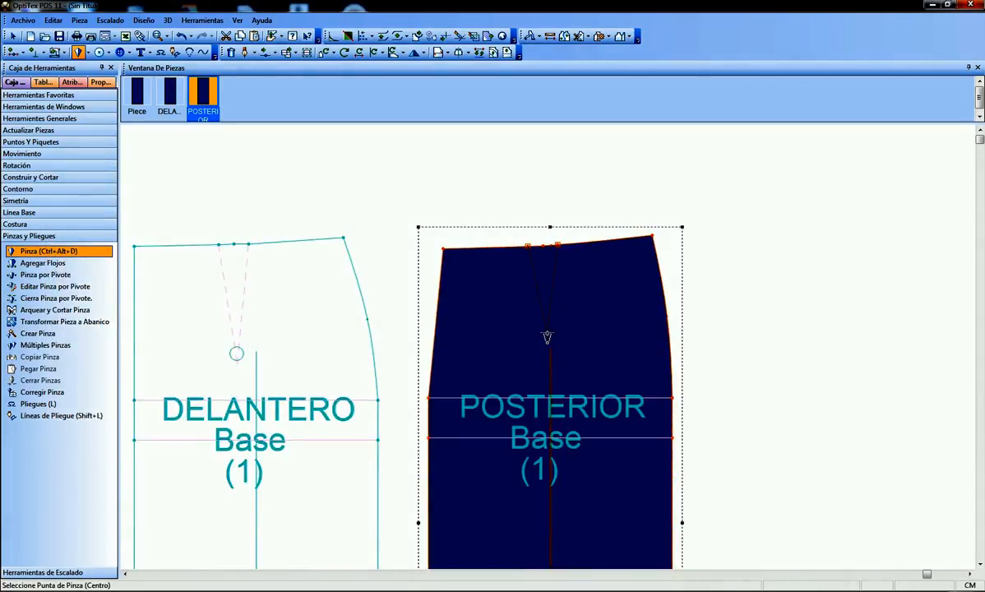
click(547, 335)
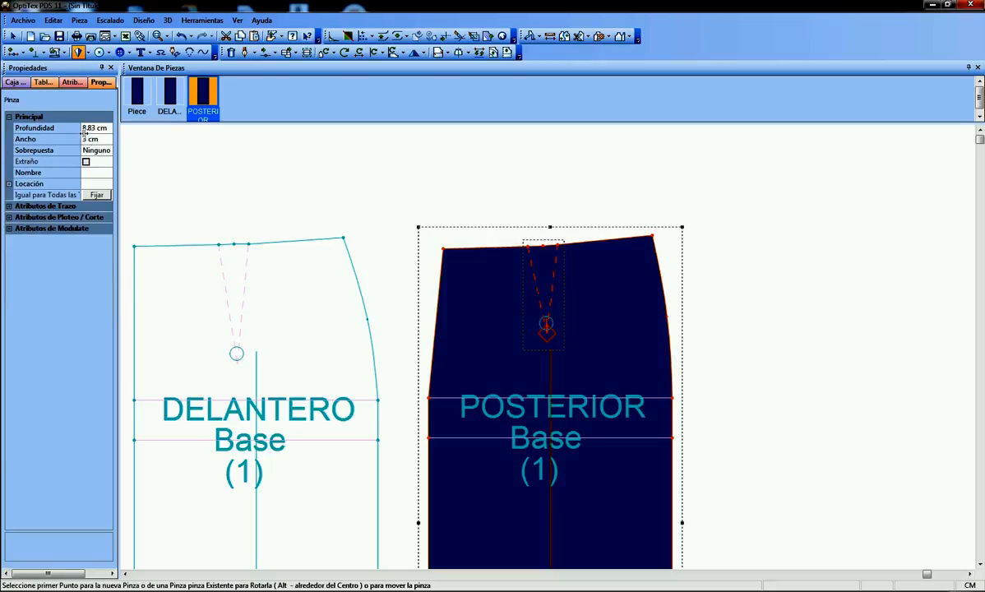
click(95, 128)
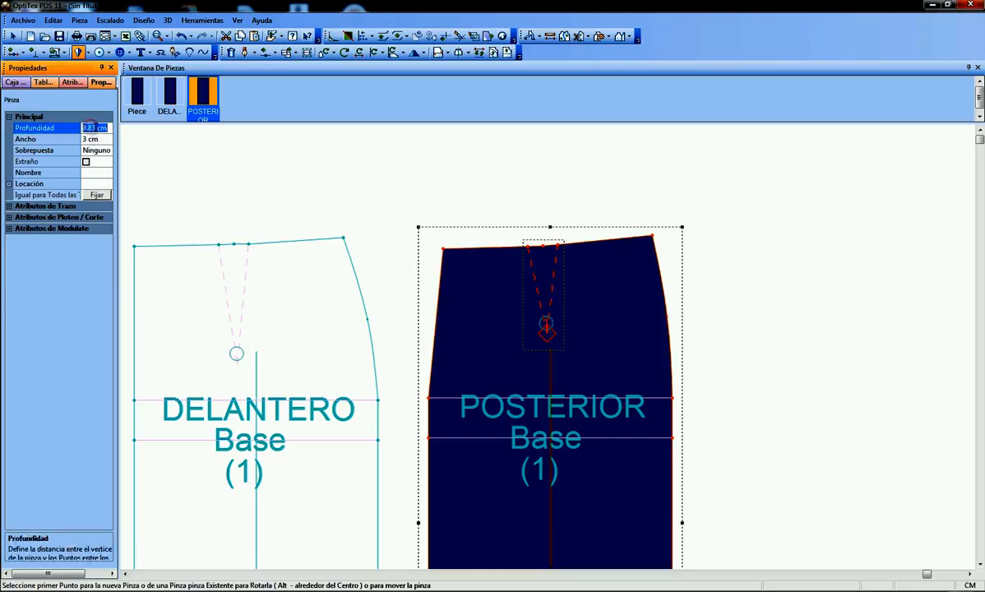